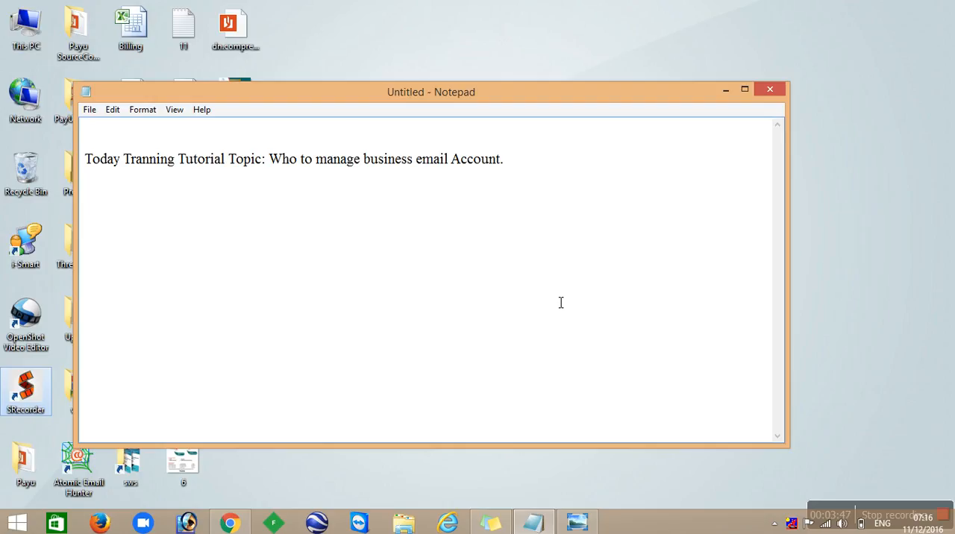
- Maximize the untitled note window
click(750, 91)
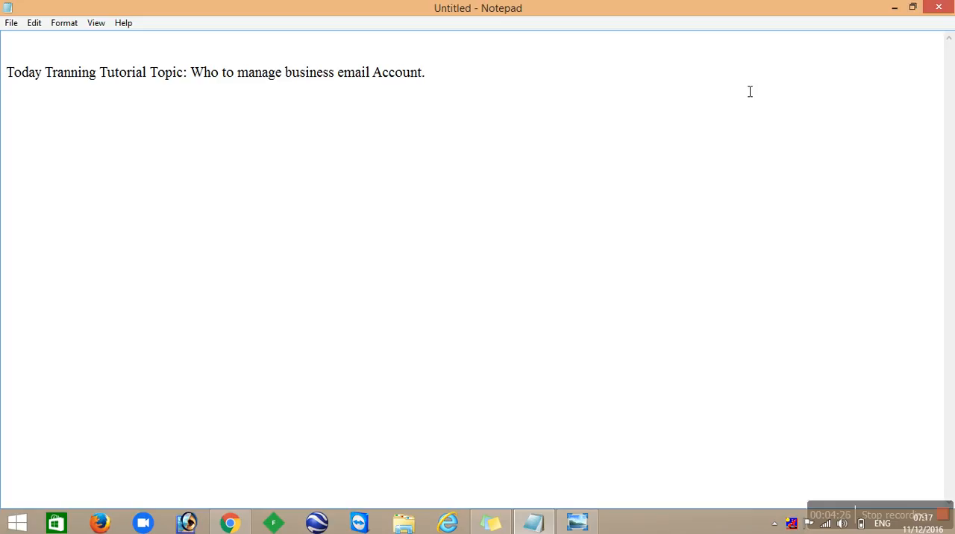
text(Domain : sunri)
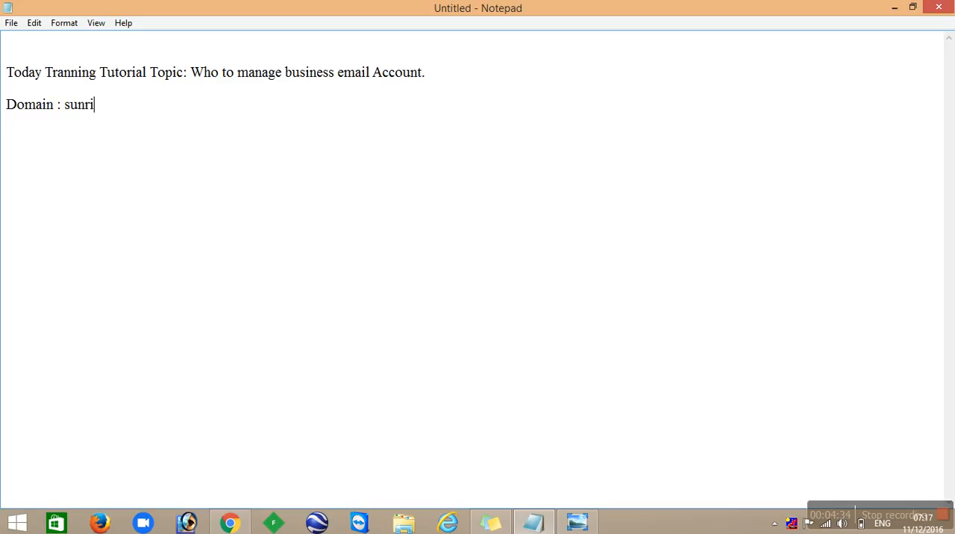
key(BackSpace)
key(BackSpace)
key(BackSpace)
key(BackSpace)
key(BackSpace)
text(www.sunrisewebsolution.com)
key(Return)
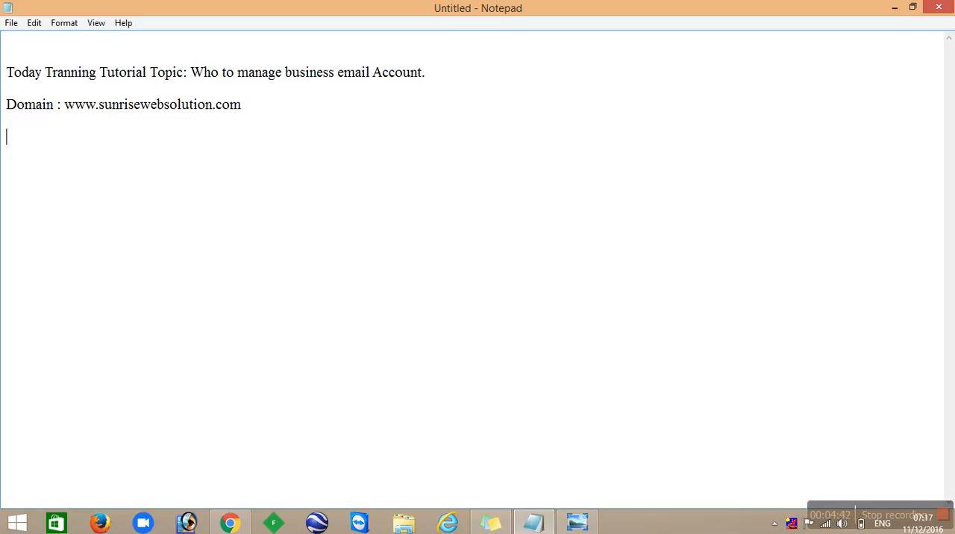
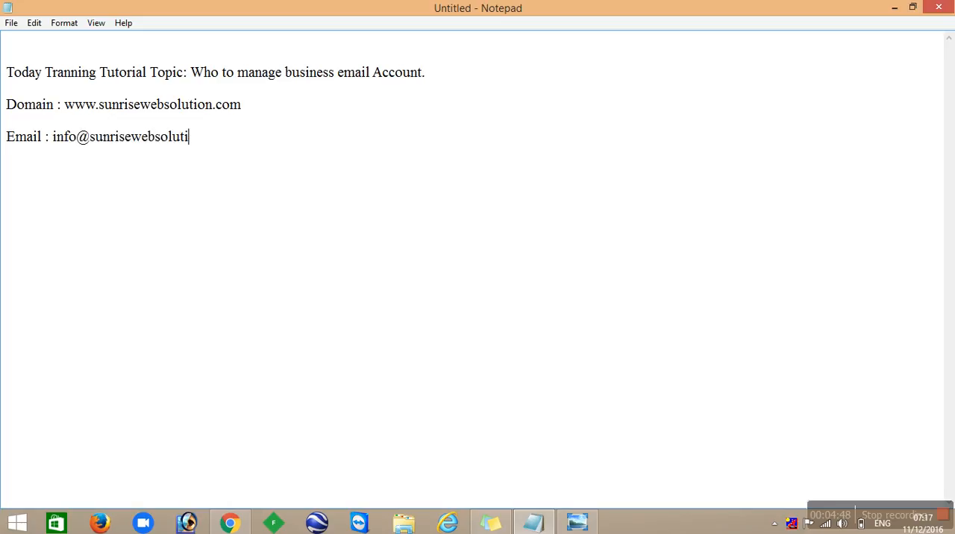
- Add an "Email :" line below the domain line with the domain's info mailbox address
key(Return)
- Append the domain's sales and hr mailbox addresses to the Email line, separated by commas
text(S)
key(BackSpace)
key(BackSpace)
key(Return)
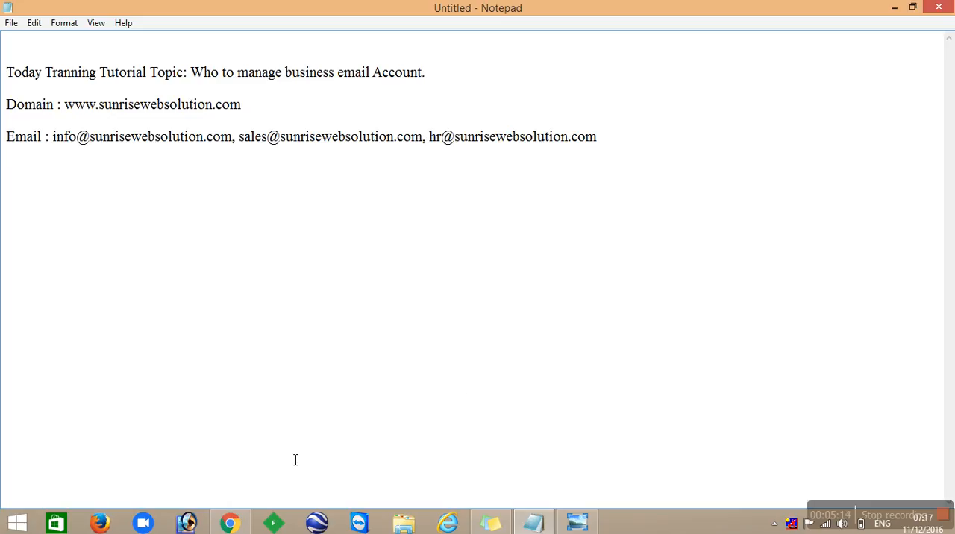
- Switch to Chrome and log out of the business mailbox open in SmarterMail
click(234, 527)
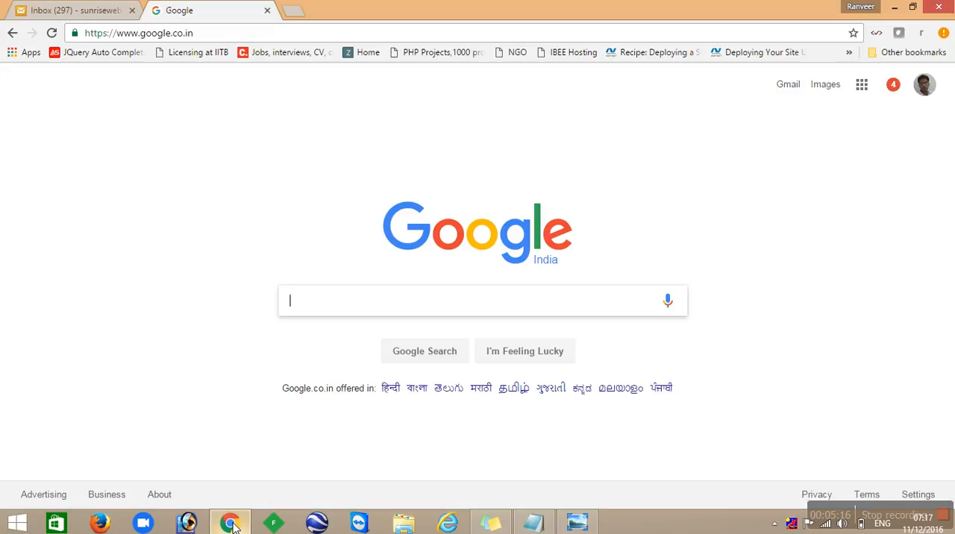
click(76, 11)
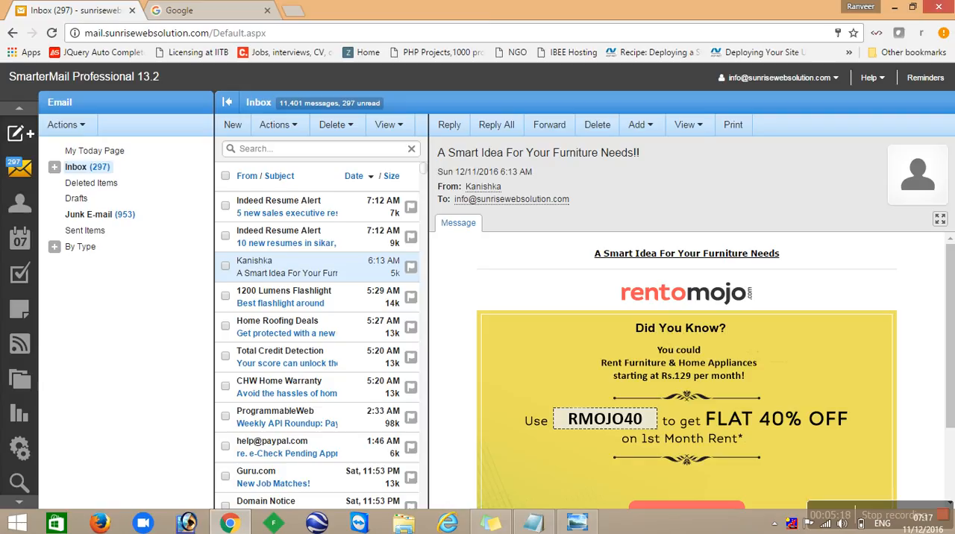
click(813, 79)
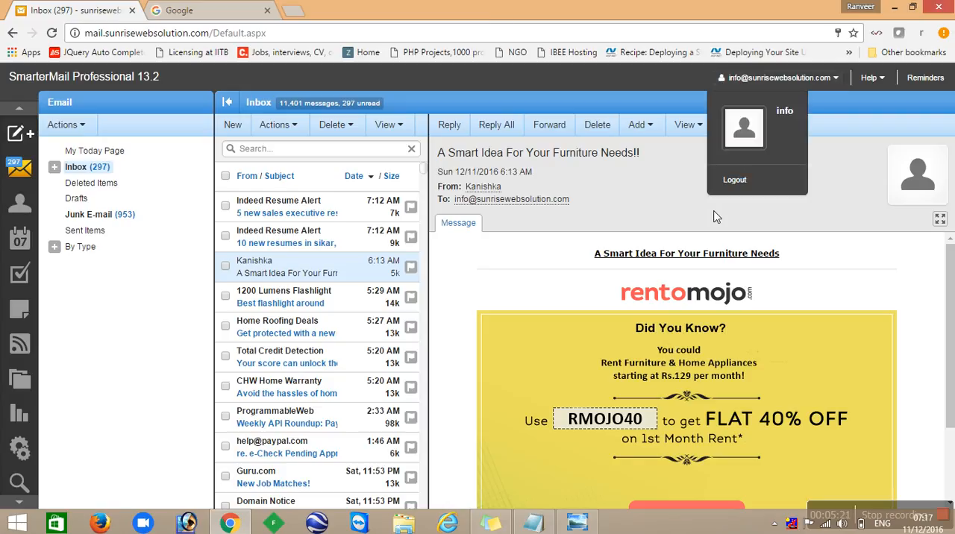
click(755, 181)
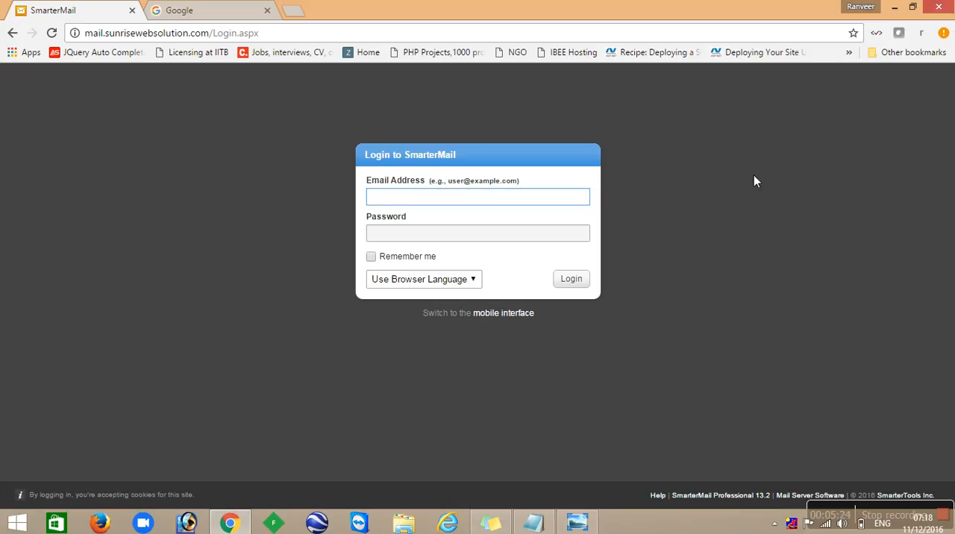
- Load the webmail login page at mail.sunrisewebsolution.com
click(365, 32)
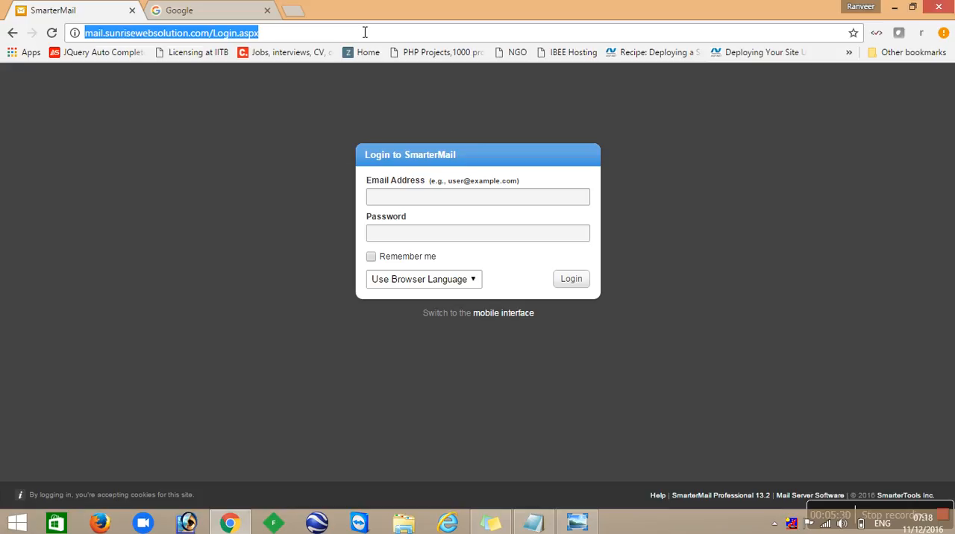
text(mail.)
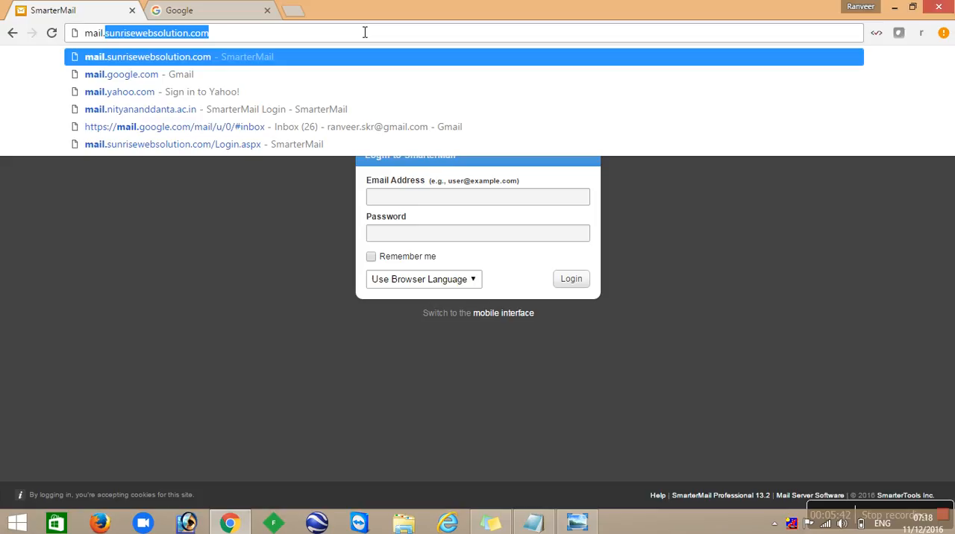
text(sun)
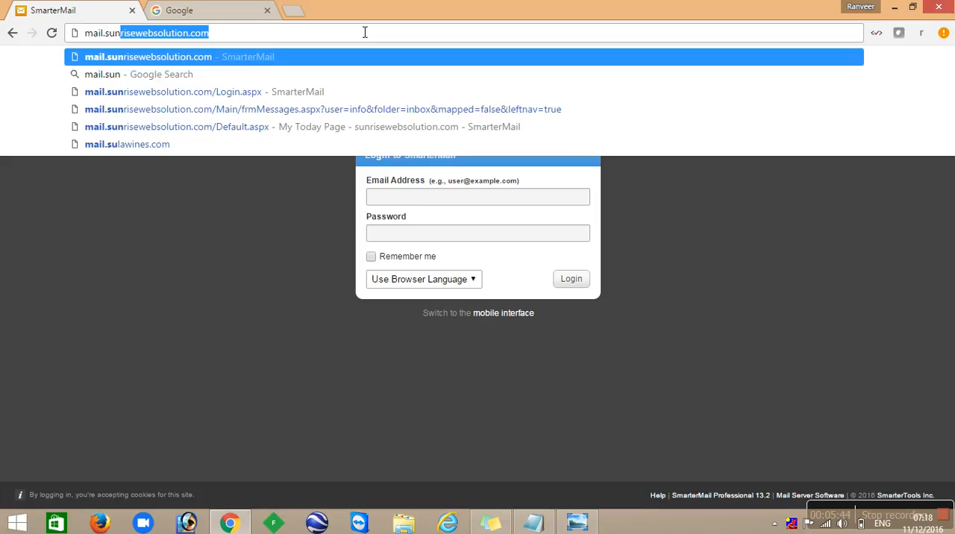
text(risewebsolution.com)
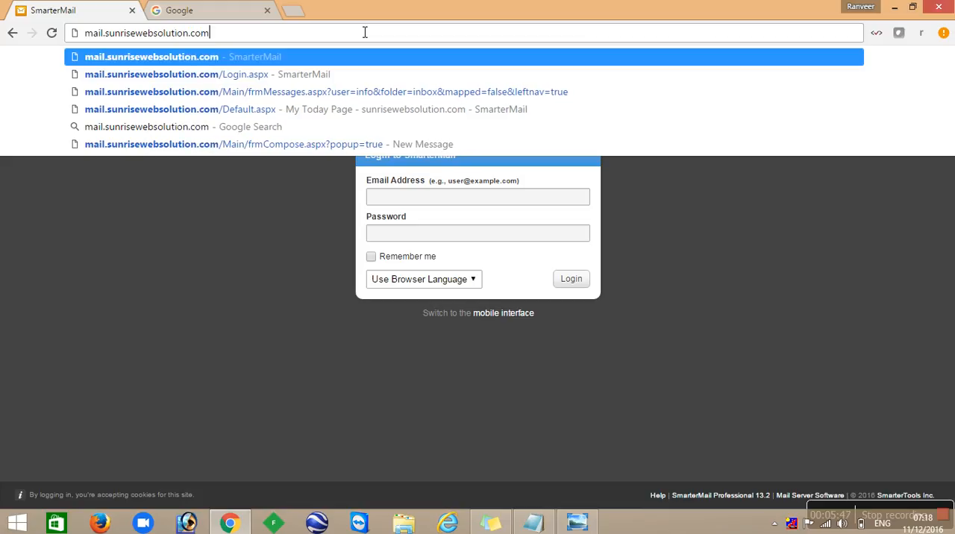
key(Return)
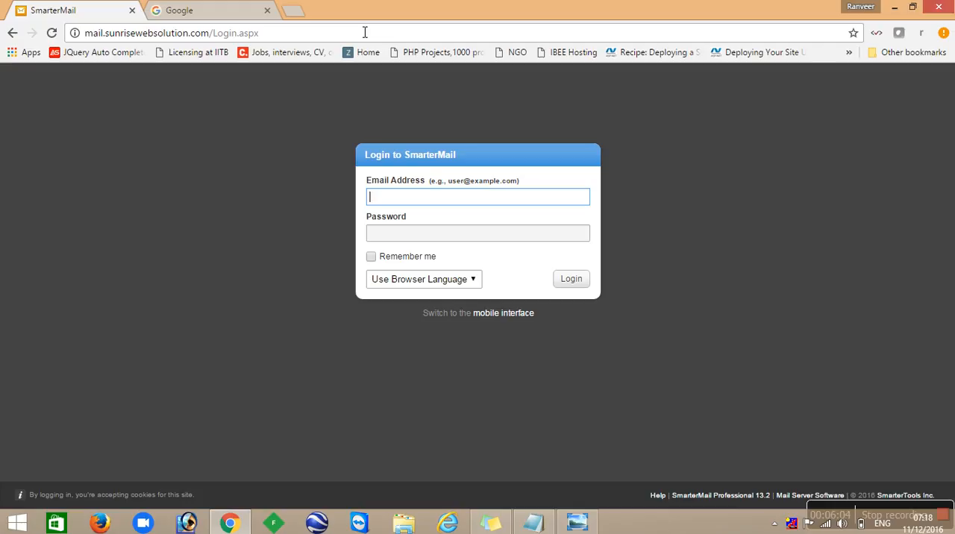
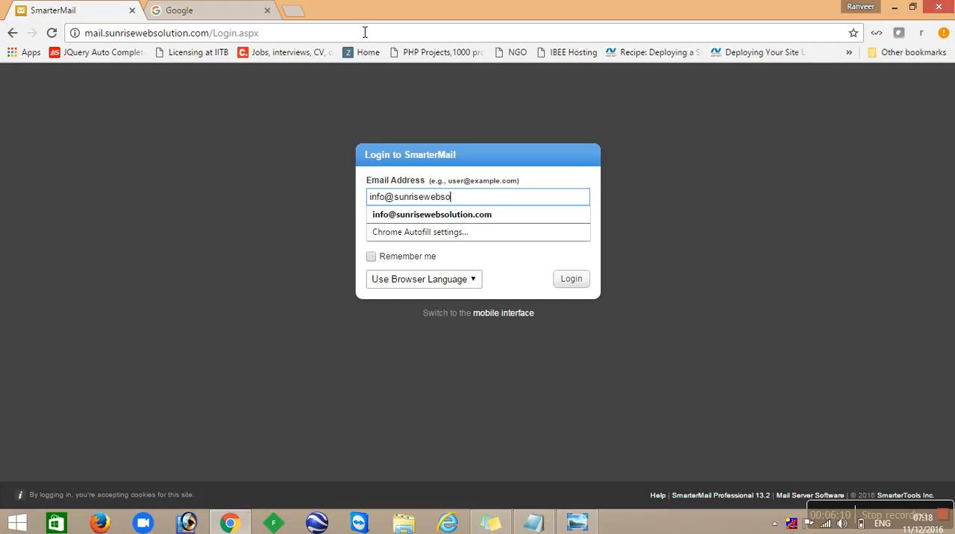
- Enter the business mailbox's full e-mail address in the SmarterMail login form
key(Tab)
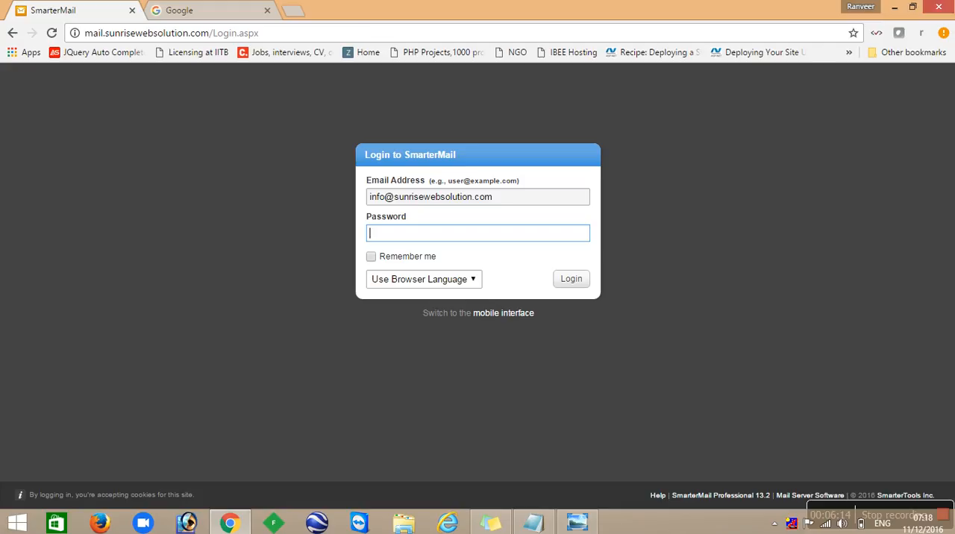
- Shorten the login e-mail to only the user name part before the @ sign
click(511, 203)
key(BackSpace)
key(BackSpace)
key(BackSpace)
key(BackSpace)
key(BackSpace)
key(BackSpace)
key(BackSpace)
key(BackSpace)
key(BackSpace)
key(BackSpace)
key(BackSpace)
key(BackSpace)
key(BackSpace)
key(BackSpace)
key(BackSpace)
key(BackSpace)
key(BackSpace)
key(BackSpace)
key(BackSpace)
key(BackSpace)
key(BackSpace)
key(BackSpace)
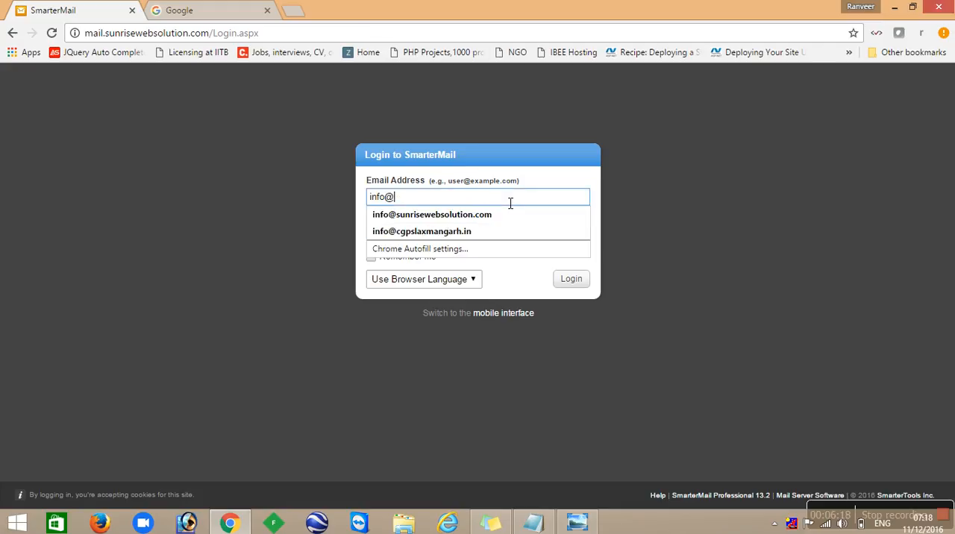
key(Tab)
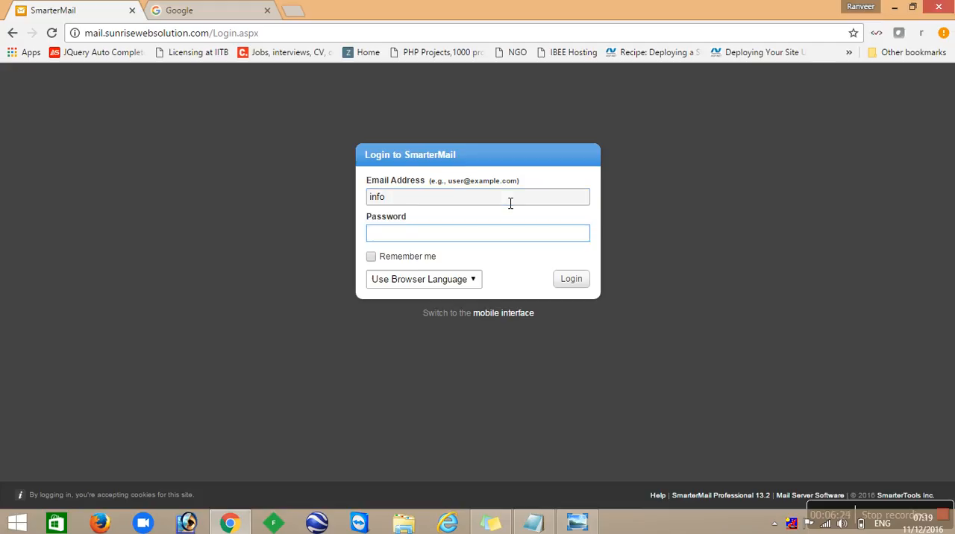
- Enter the account password, enable Remember me and log in to the mailbox
text(•••••••••)
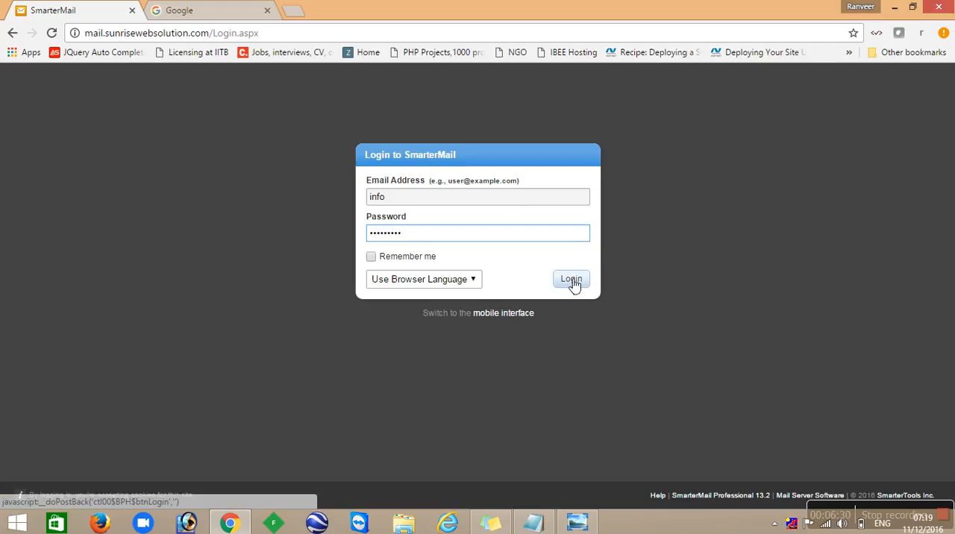
click(372, 258)
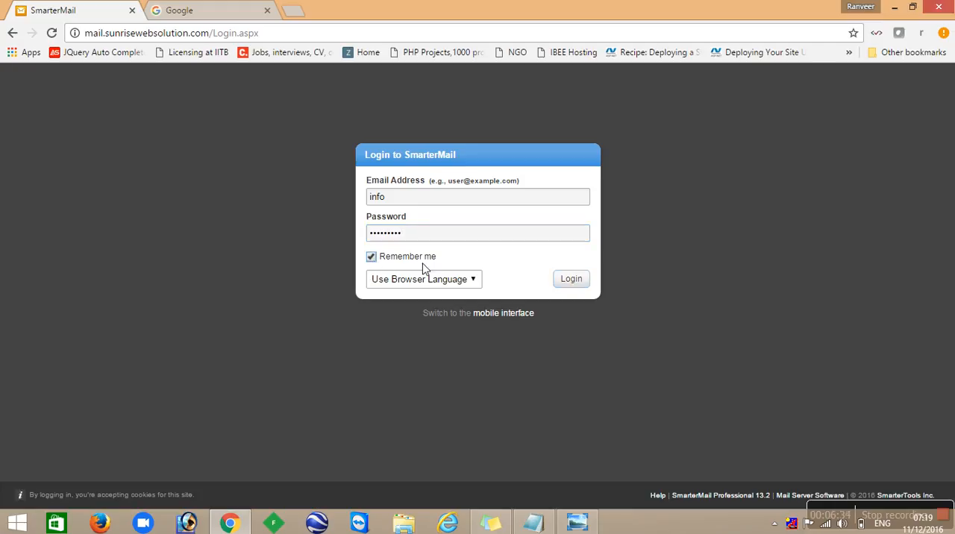
click(573, 286)
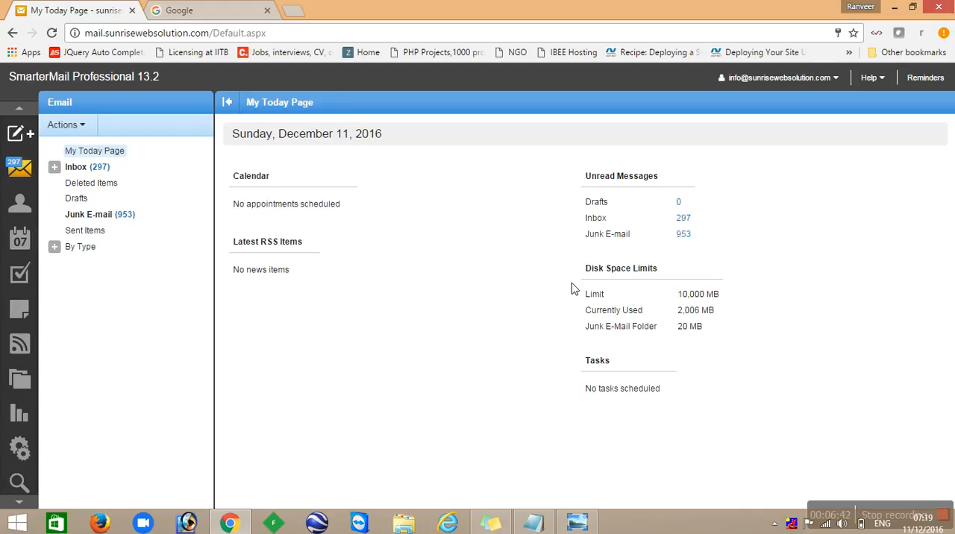
- Examine the unread messages and the disk space limit, current usage and junk folder size on My Today Page
double_click(599, 186)
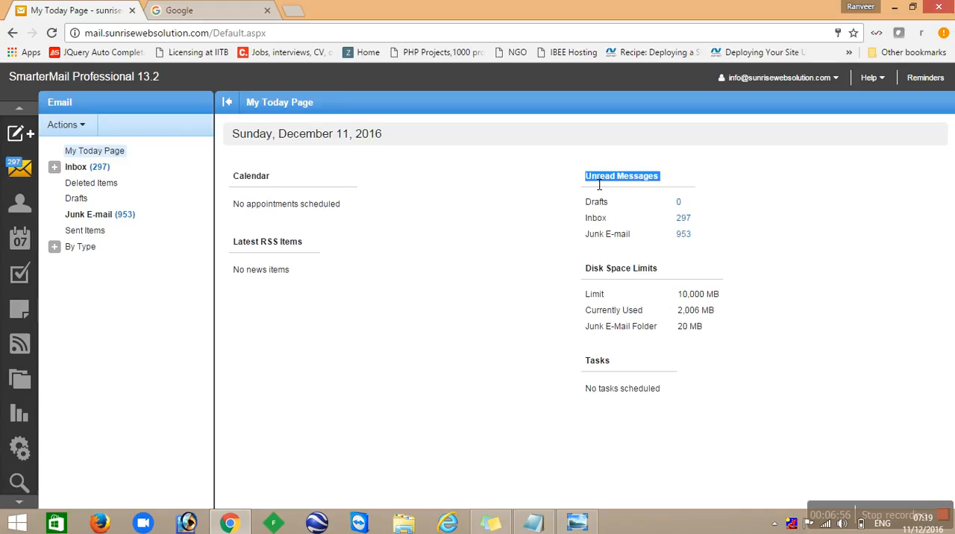
click(607, 273)
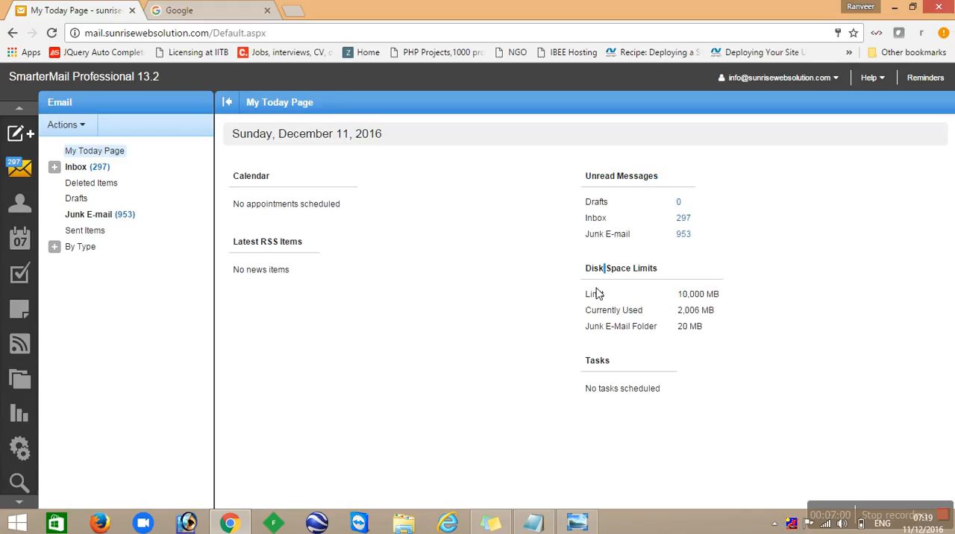
double_click(595, 294)
click(612, 314)
double_click(613, 314)
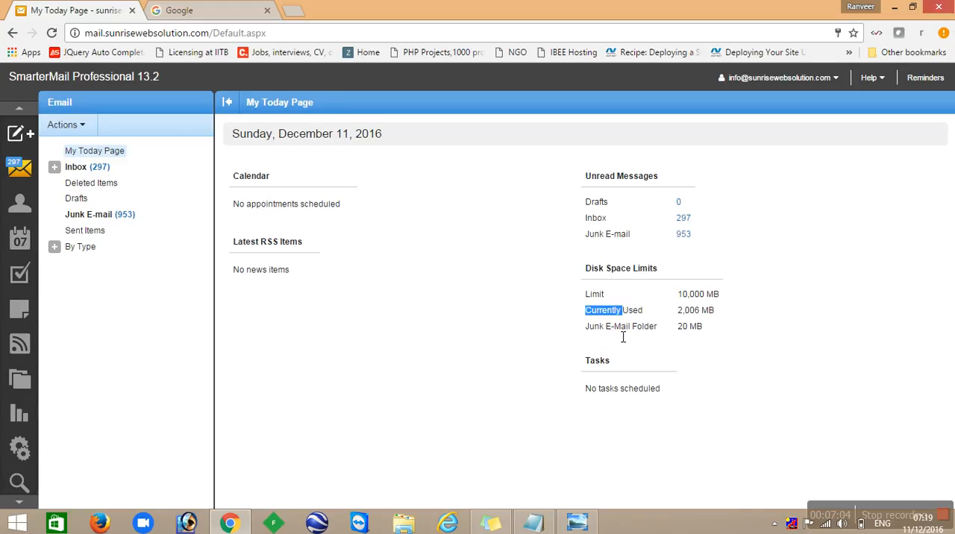
double_click(623, 333)
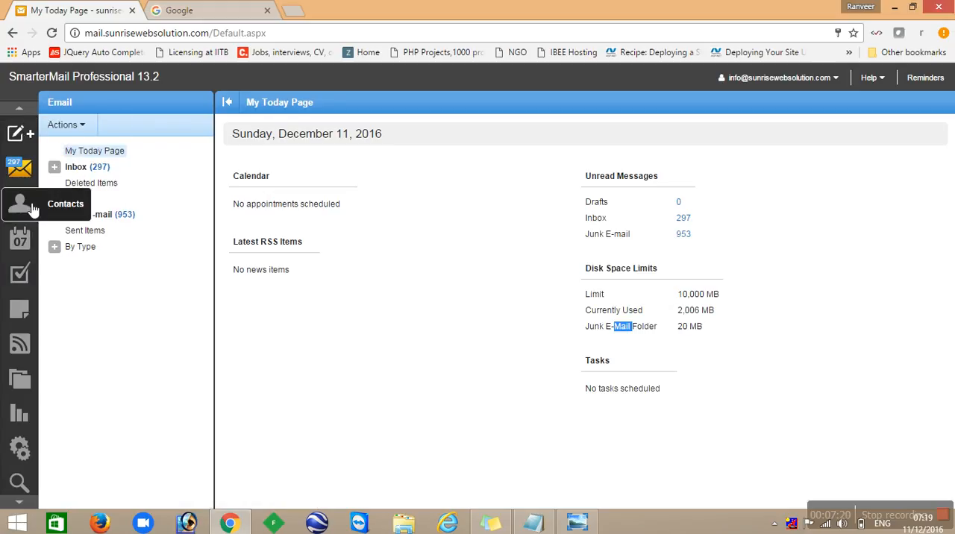
mouse_move(17, 135)
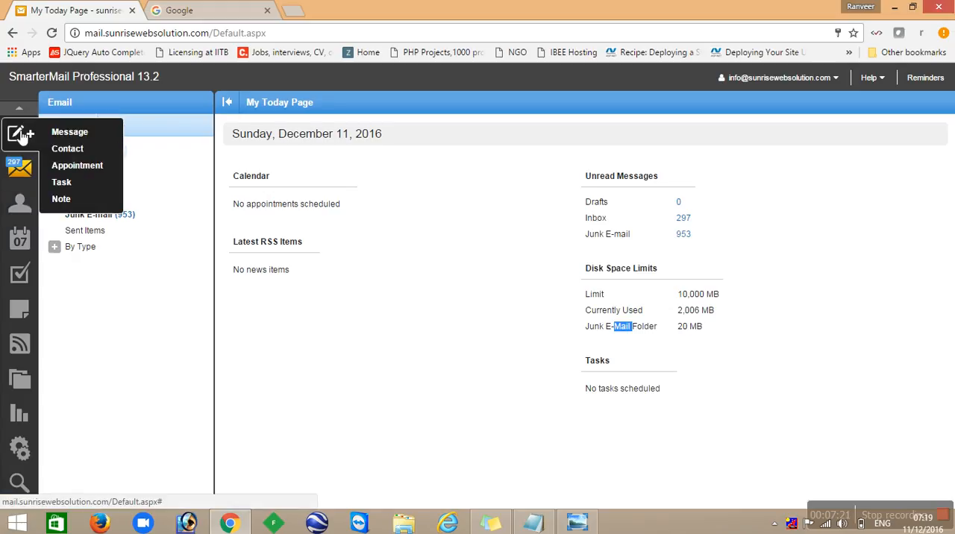
click(69, 135)
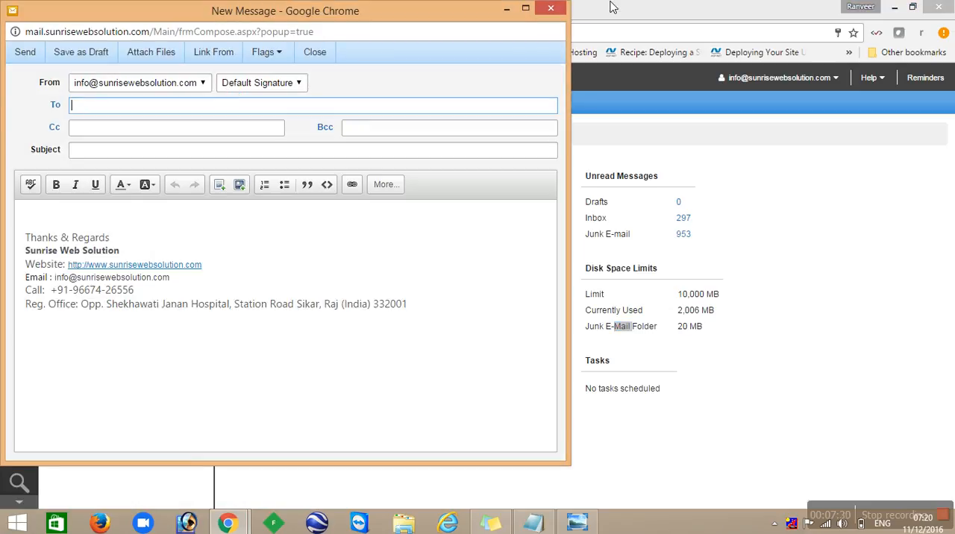
click(561, 10)
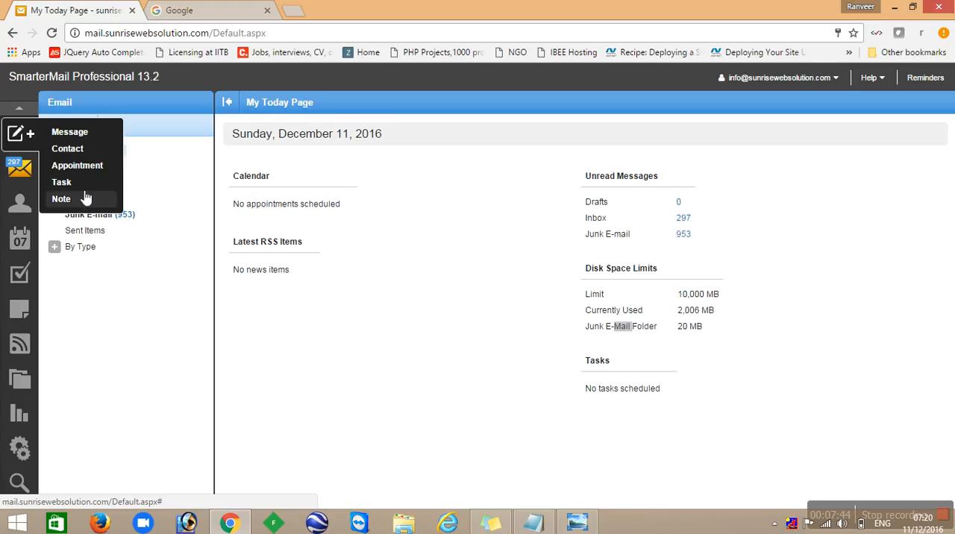
- Start a new message and fill in the To recipient's and the Cc contact's e-mail addresses from the suggestions
click(80, 135)
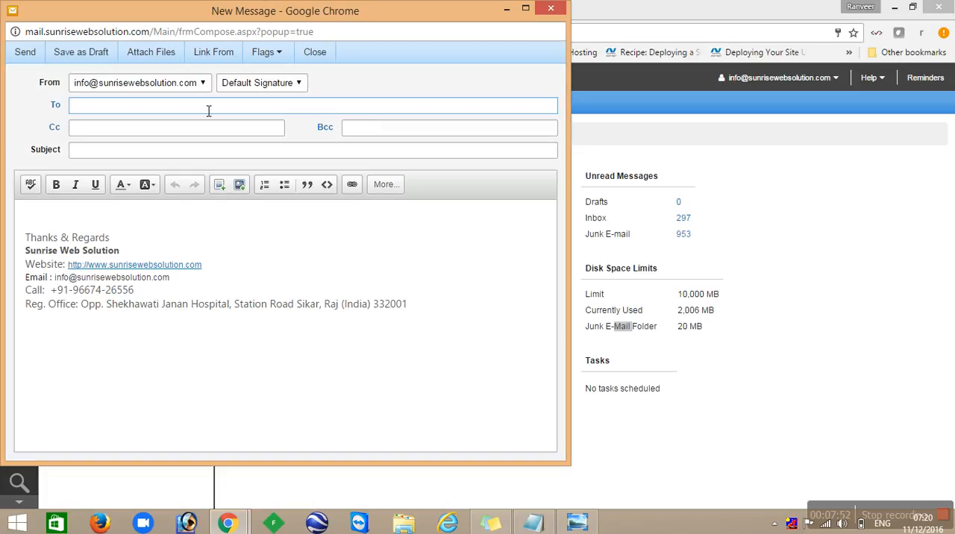
text(sws)
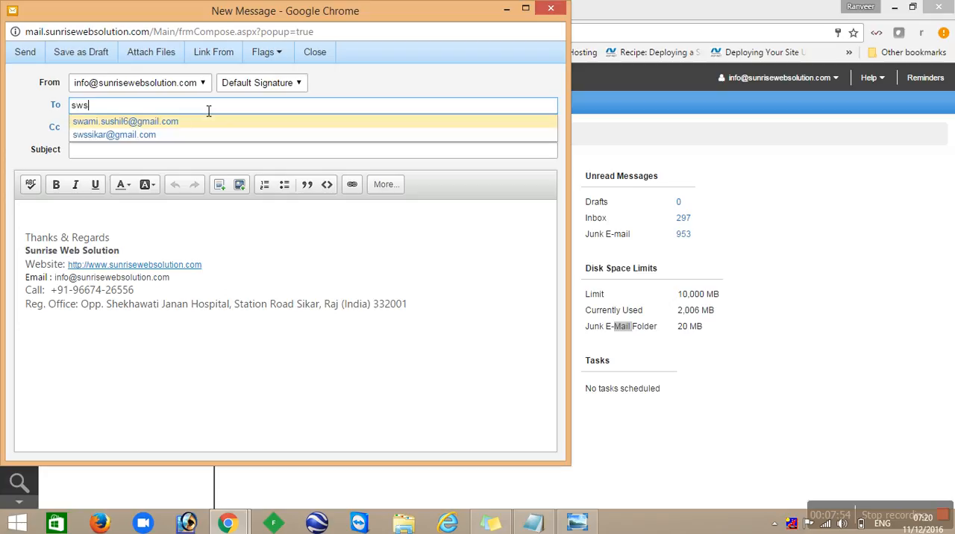
key(Return)
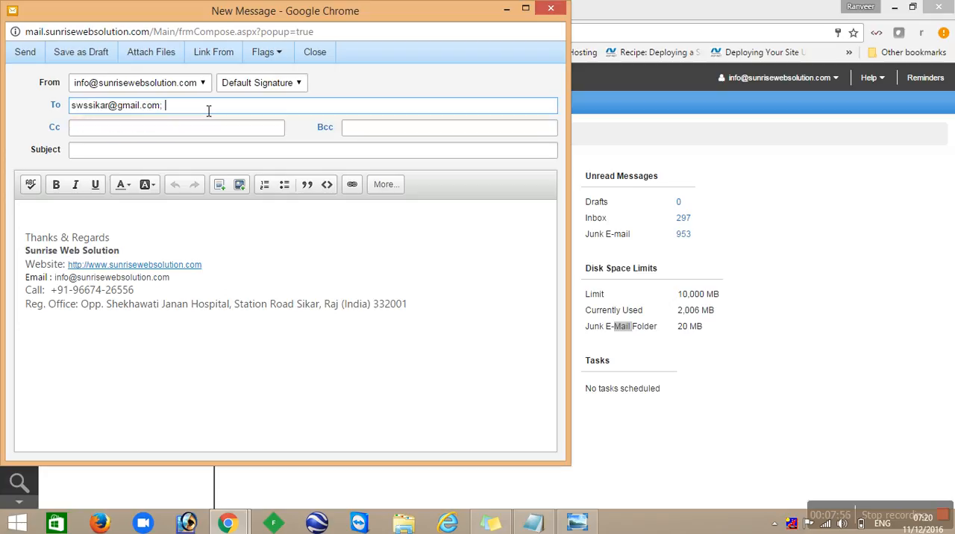
key(Tab)
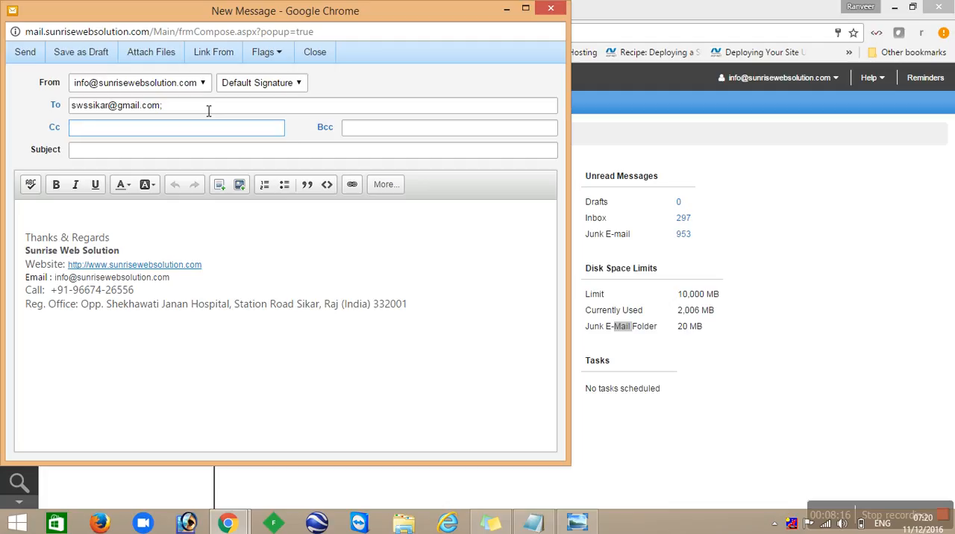
text(ajay)
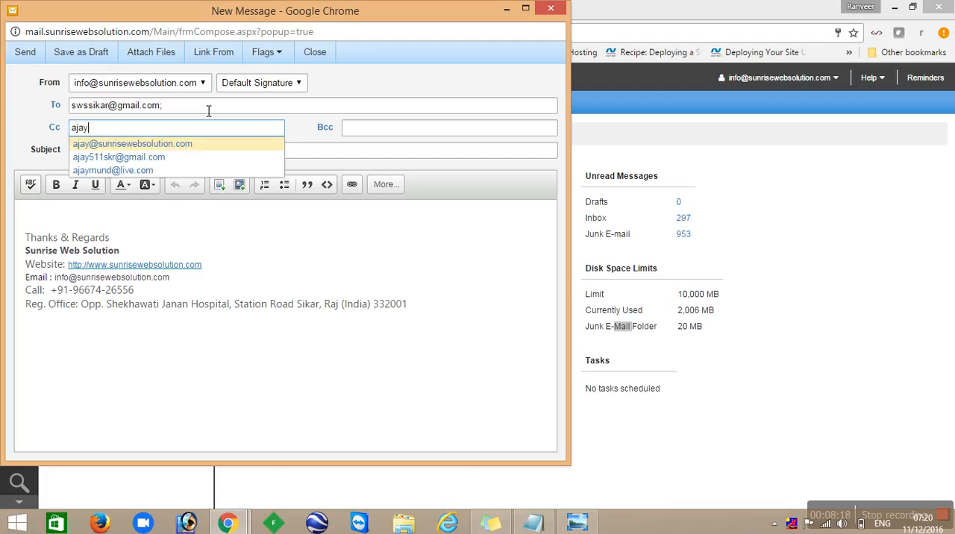
key(Return)
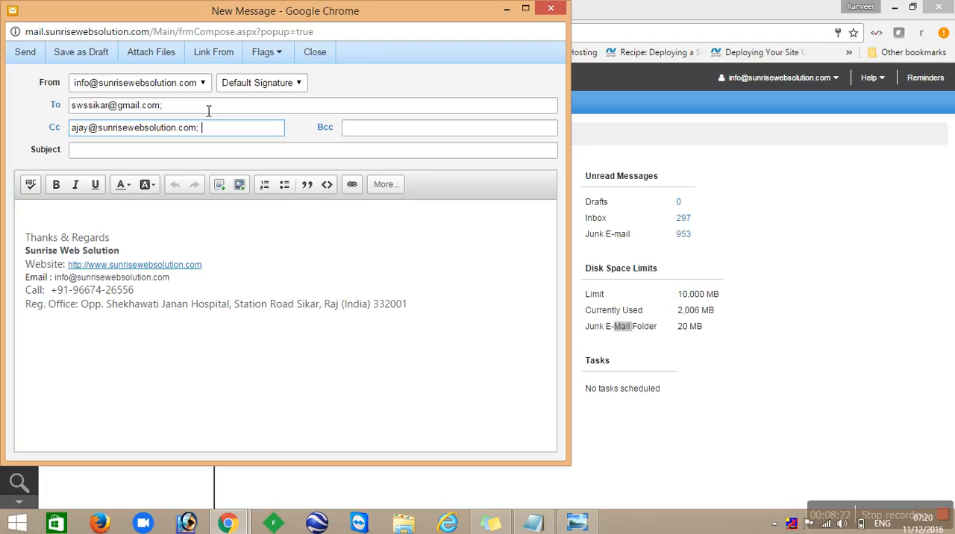
- Add a Bcc contact's e-mail address and a second To recipient's address from the suggestions
key(Tab)
text(bhati)
key(Return)
click(209, 111)
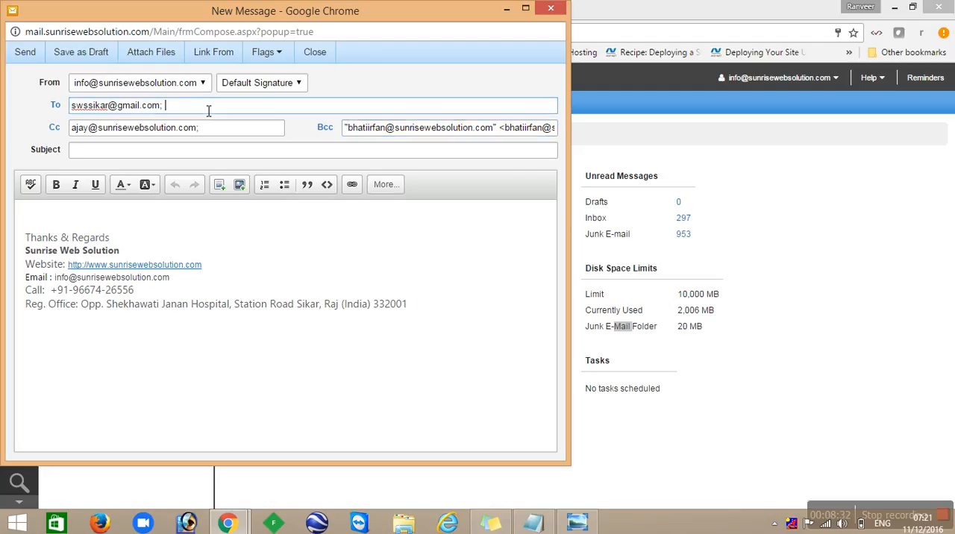
text(imr)
key(Return)
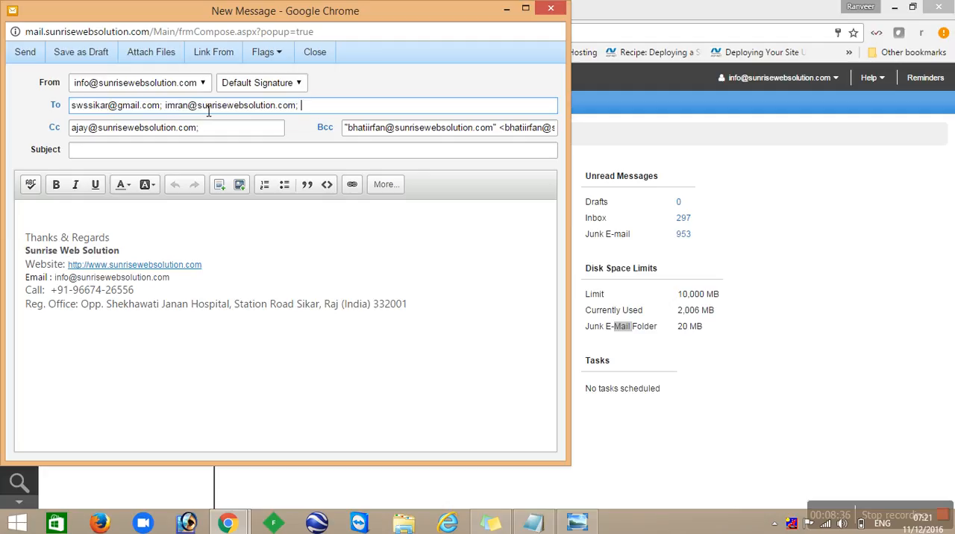
- Remove the second recipient's address from To and clear the Bcc address
key(BackSpace)
key(BackSpace)
key(BackSpace)
key(BackSpace)
key(BackSpace)
key(BackSpace)
key(BackSpace)
key(BackSpace)
key(BackSpace)
key(BackSpace)
key(BackSpace)
key(BackSpace)
key(BackSpace)
key(BackSpace)
key(BackSpace)
key(BackSpace)
key(BackSpace)
key(BackSpace)
key(BackSpace)
key(BackSpace)
key(BackSpace)
key(BackSpace)
key(BackSpace)
key(BackSpace)
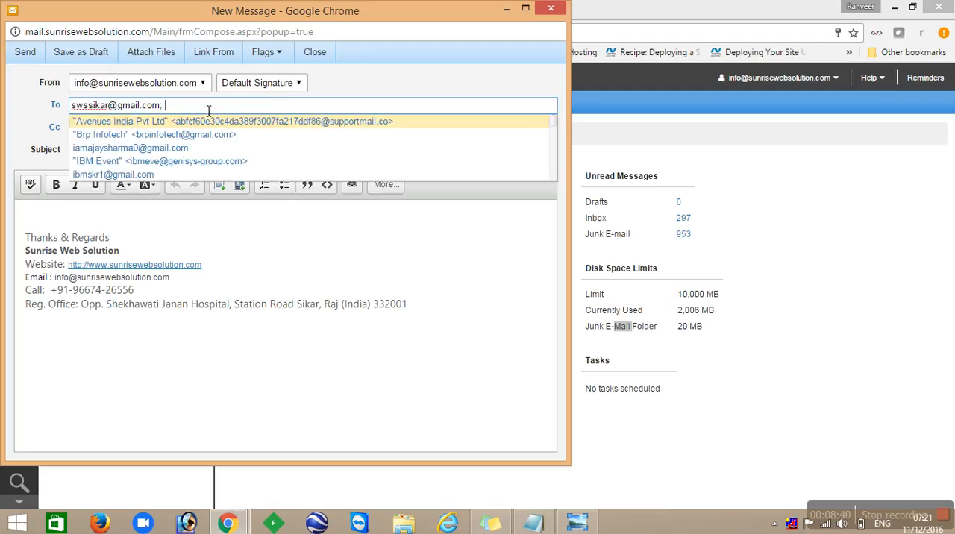
key(Tab)
key(Tab)
key(BackSpace)
- Set the subject to "Test Email" and begin the message body with the greeting "Hello sir,"
key(Tab)
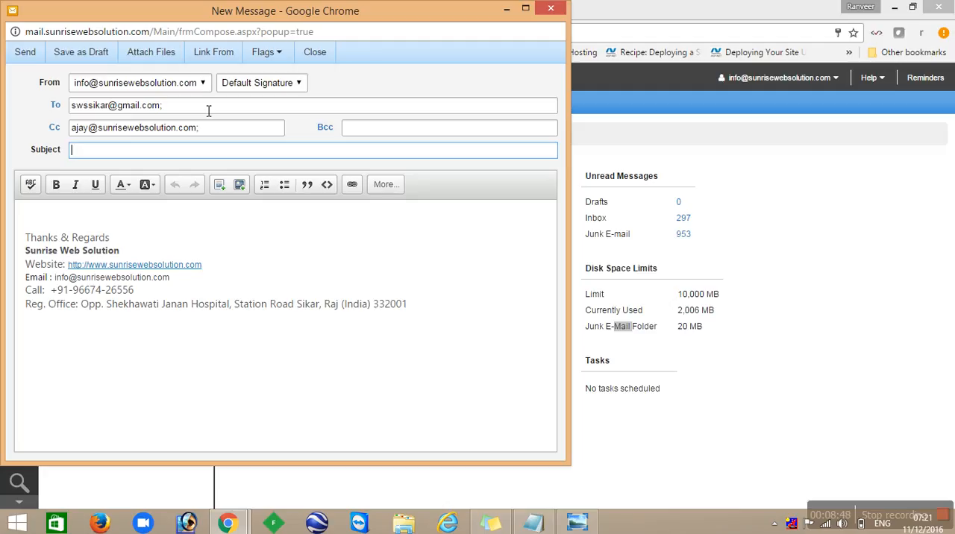
text(Test Emai)
key(Tab)
text(Hello sir)
key(BackSpace)
key(BackSpace)
key(BackSpace)
text(sir,)
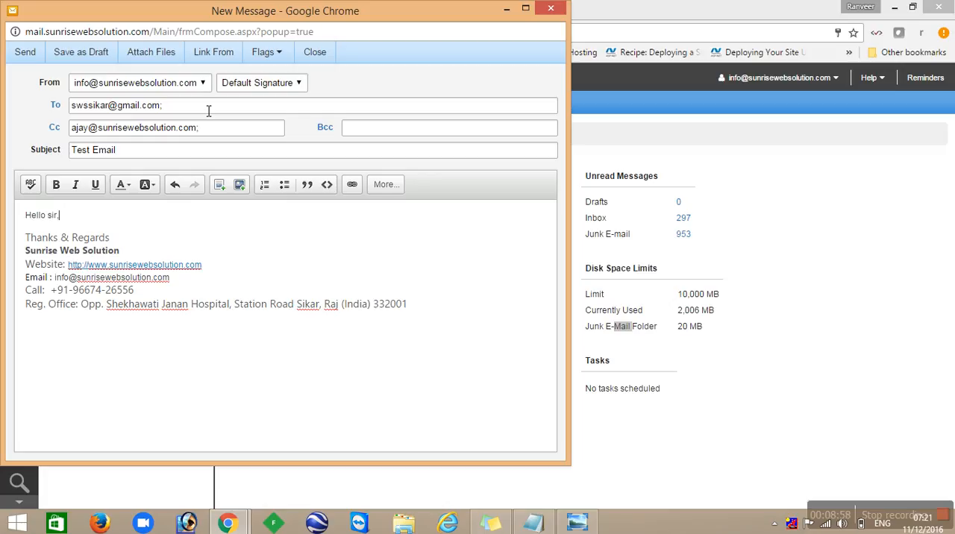
- Write "We sending test email for user tutorial." on a new line below the greeting, followed by a blank line
key(Return)
text(We sending test email for )
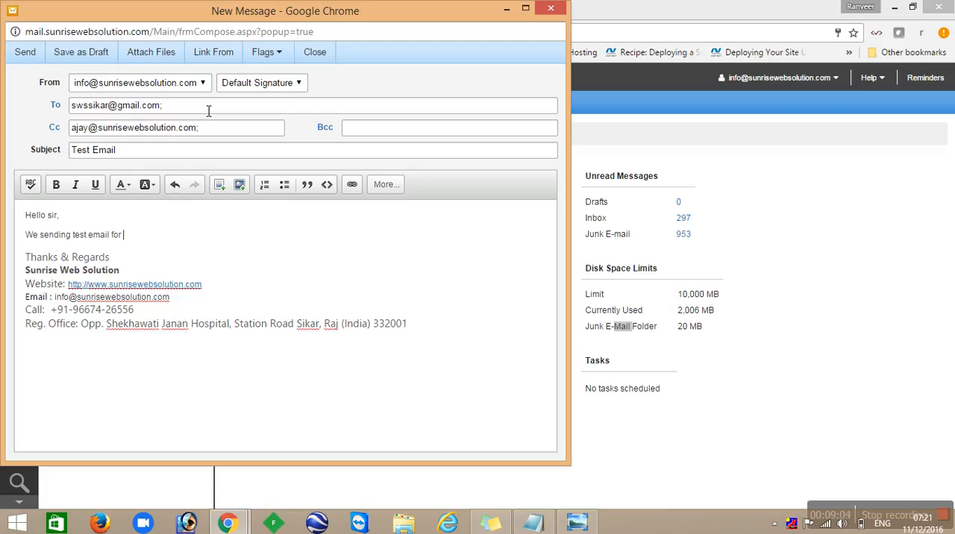
text(user tutorial.)
key(Return)
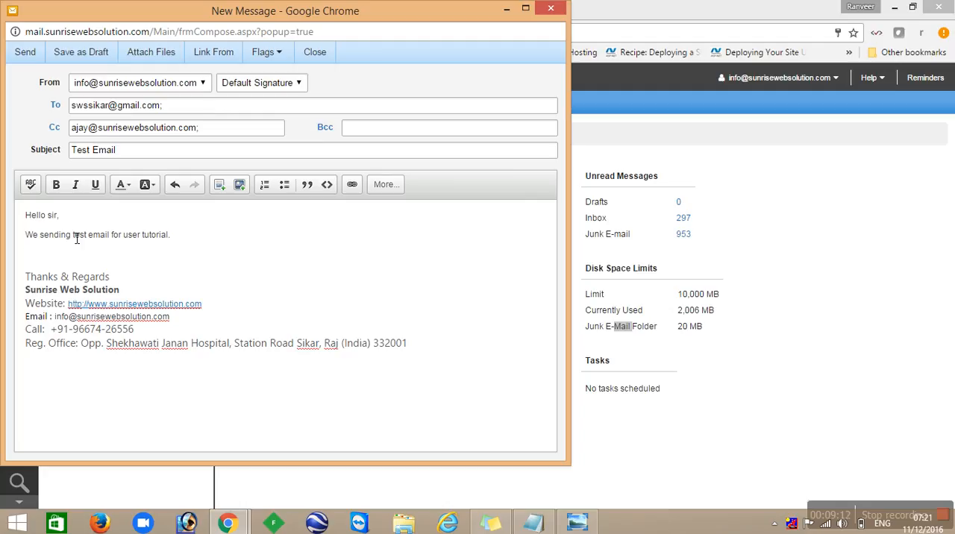
- Format the "Hello sir," greeting as bold, italic and underlined with red text
triple_click(45, 216)
click(56, 185)
click(76, 186)
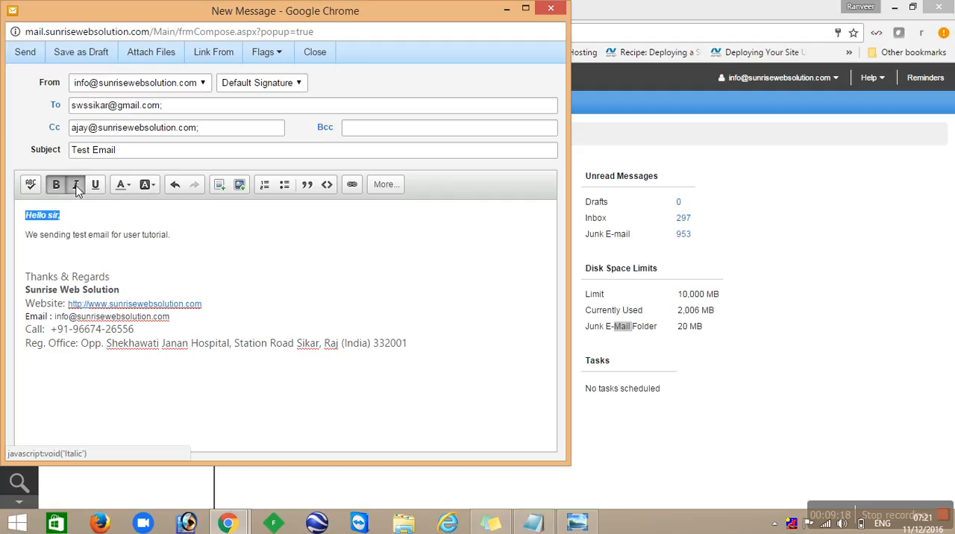
click(97, 187)
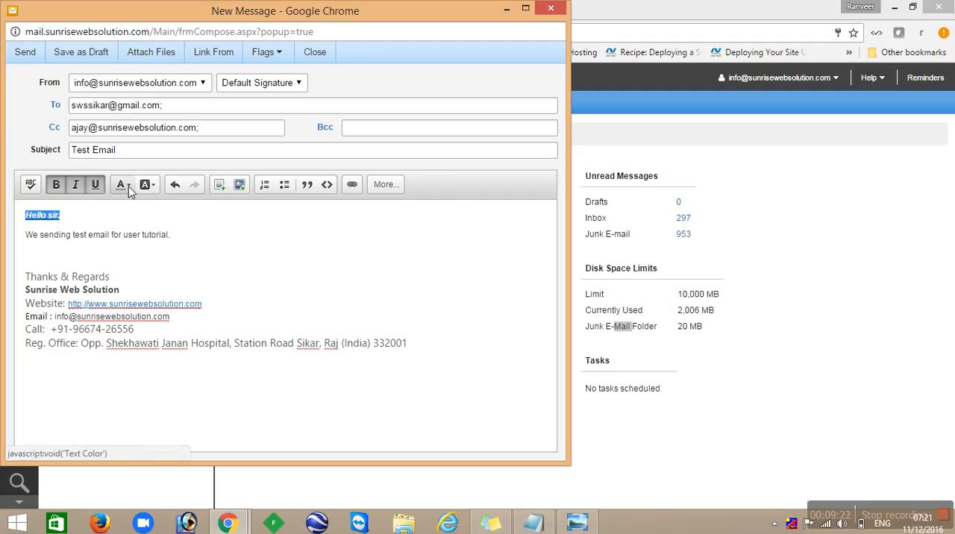
click(129, 188)
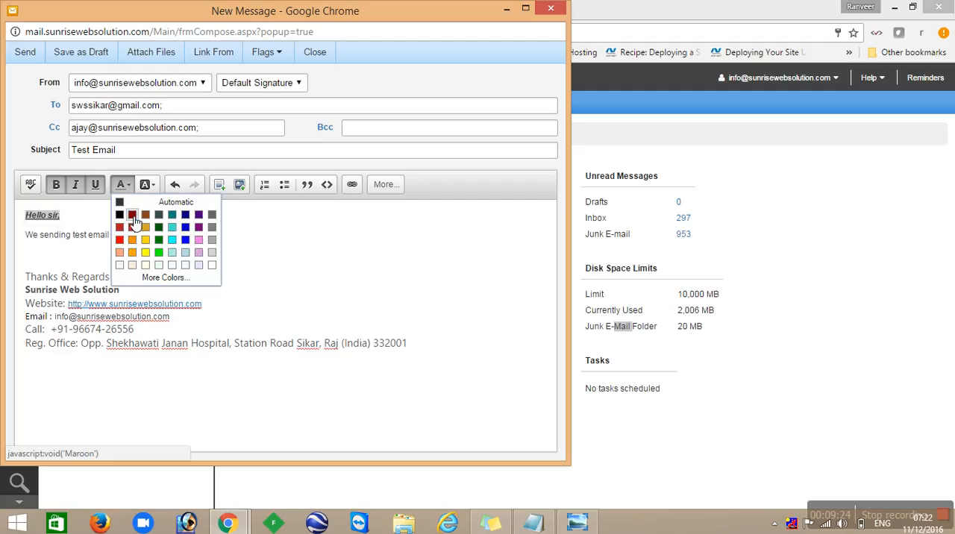
click(121, 240)
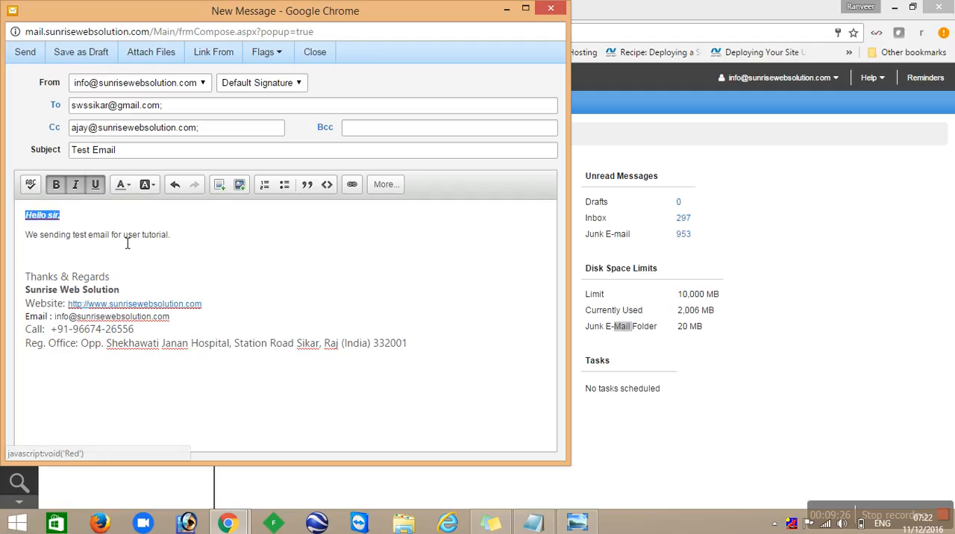
- Apply a background colour to the greeting and reset it to Automatic
click(157, 188)
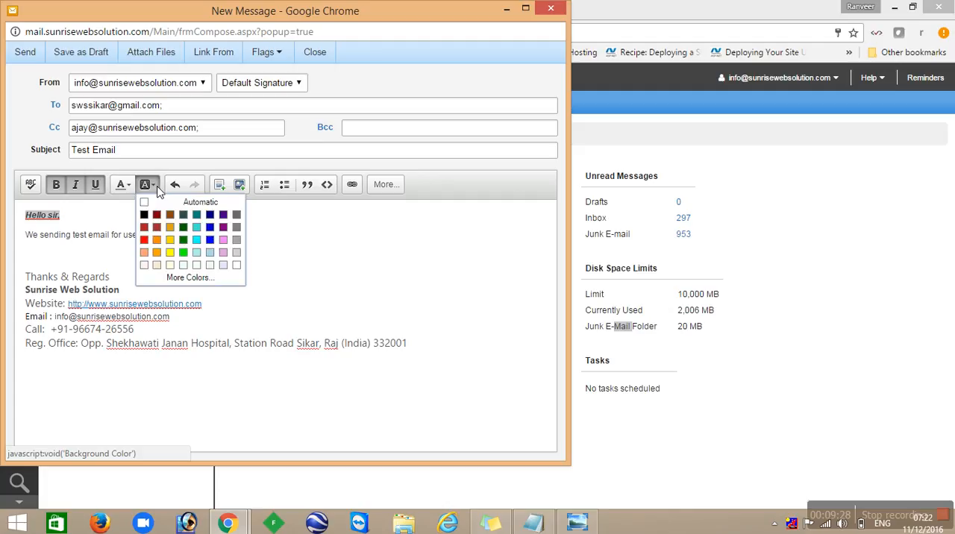
click(191, 234)
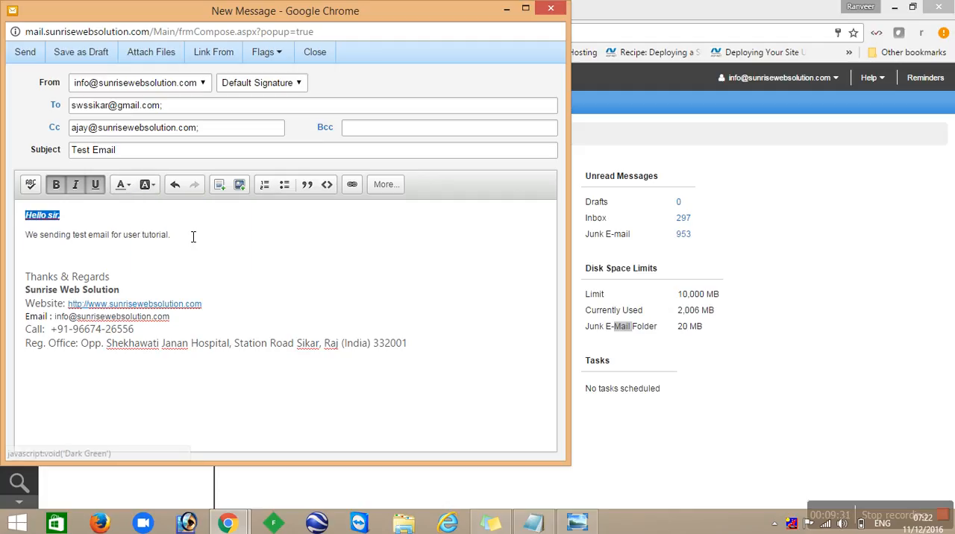
click(153, 196)
click(154, 208)
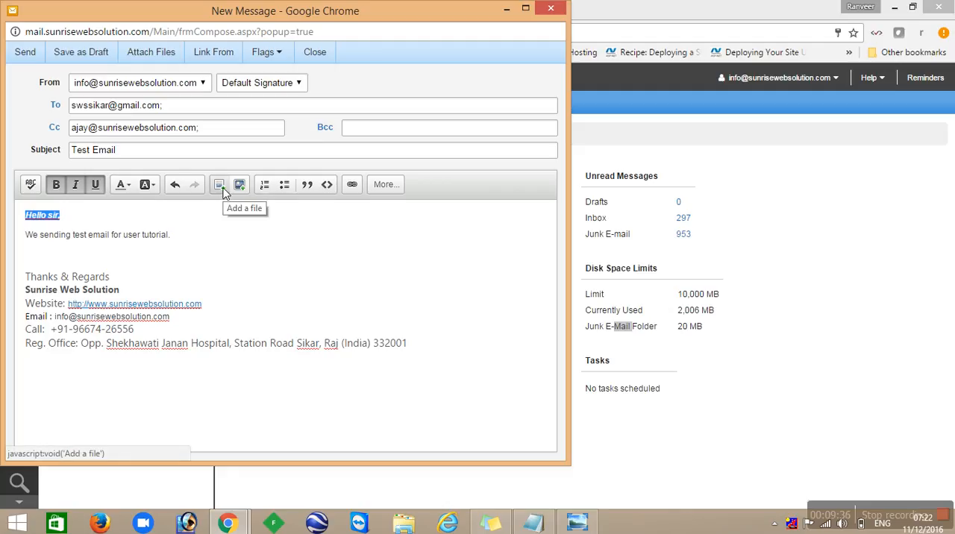
- Try inserting the file schoolA.jpg over the selected greeting, and undo the insertion
click(223, 191)
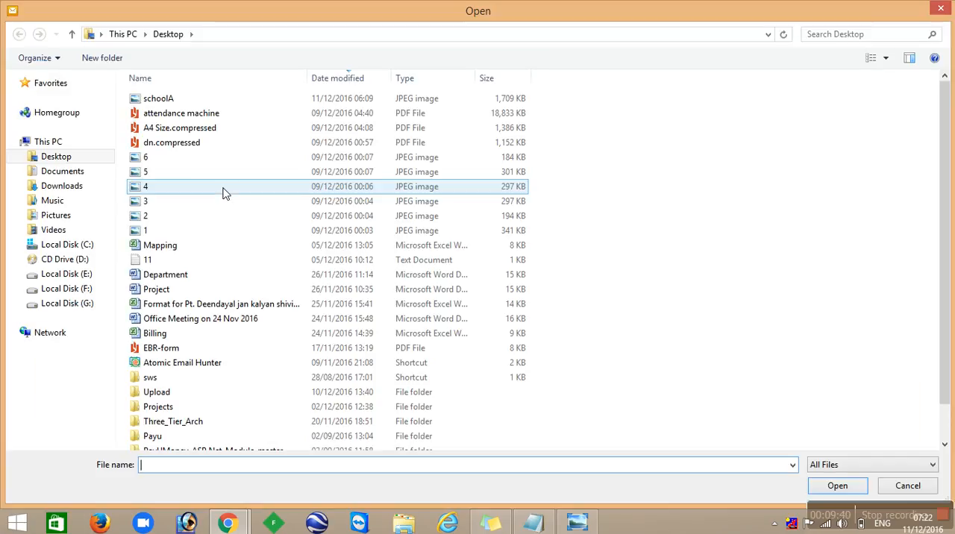
double_click(227, 110)
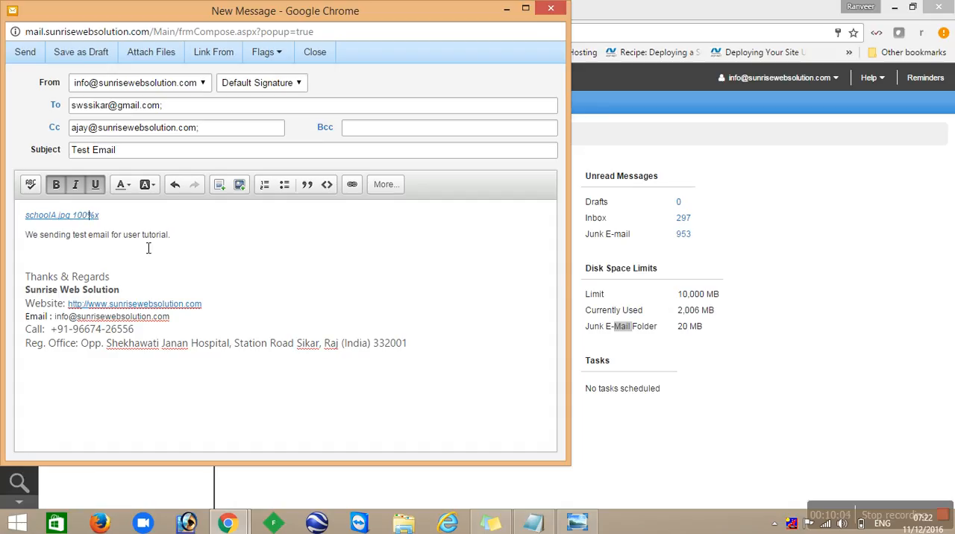
click(90, 216)
key(ctrl+z)
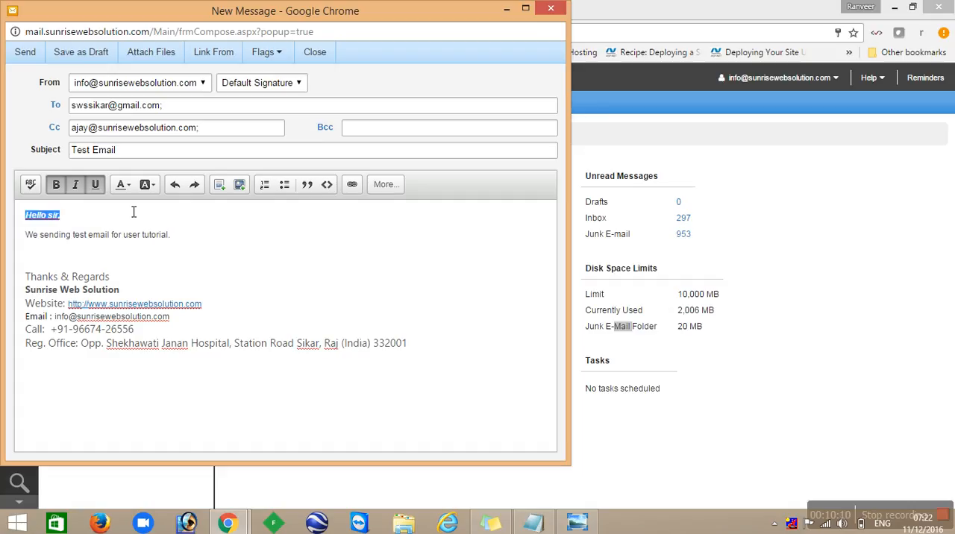
- Add the file 1.jpg on the blank line above the signature and insert the desktop image 5 after it
click(58, 258)
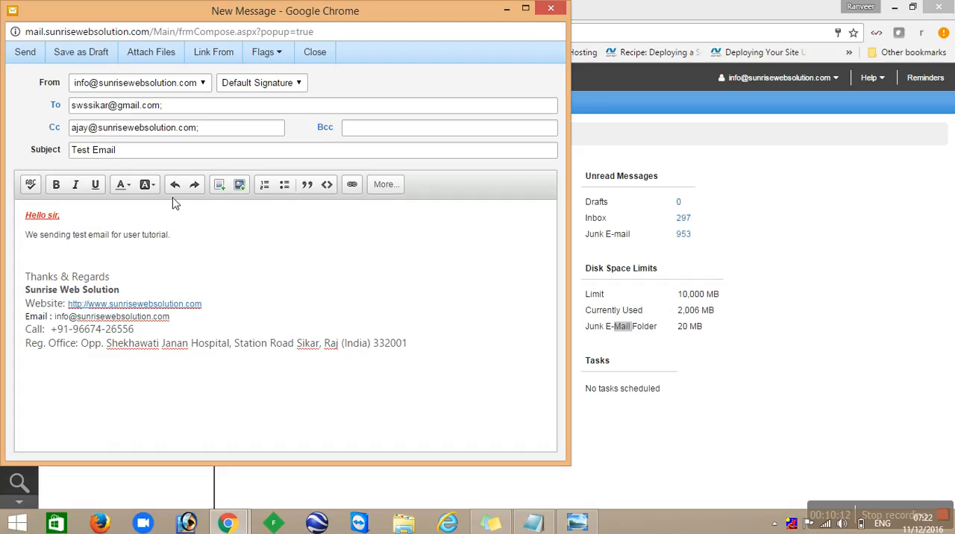
click(219, 186)
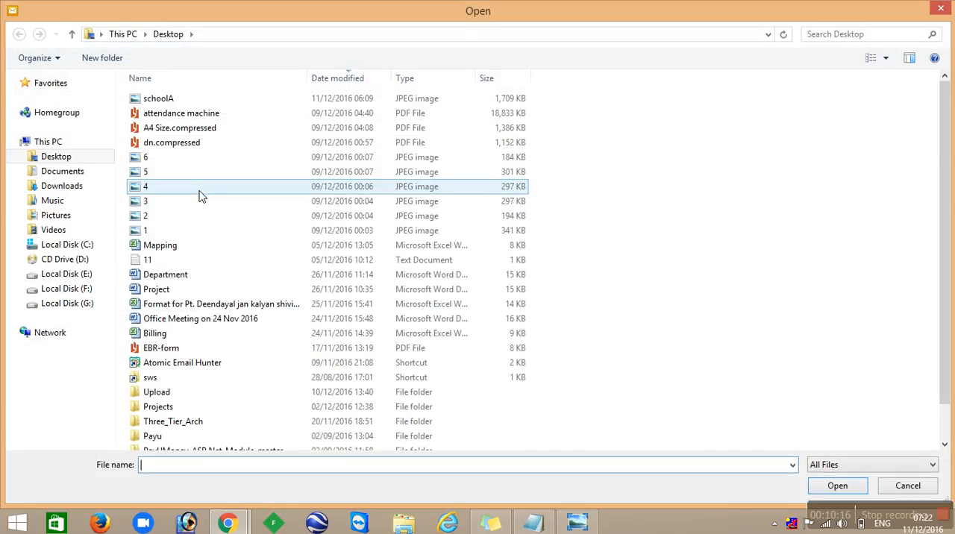
double_click(172, 230)
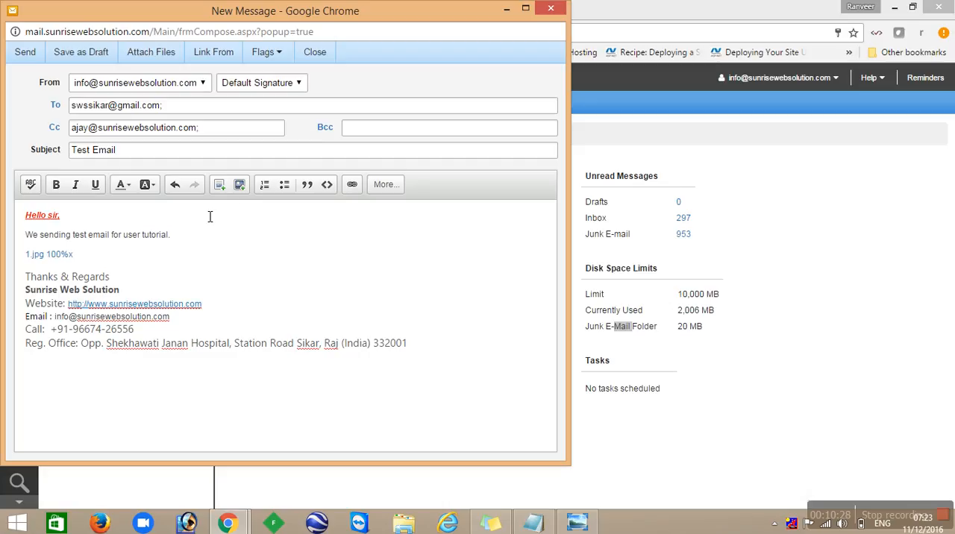
click(245, 186)
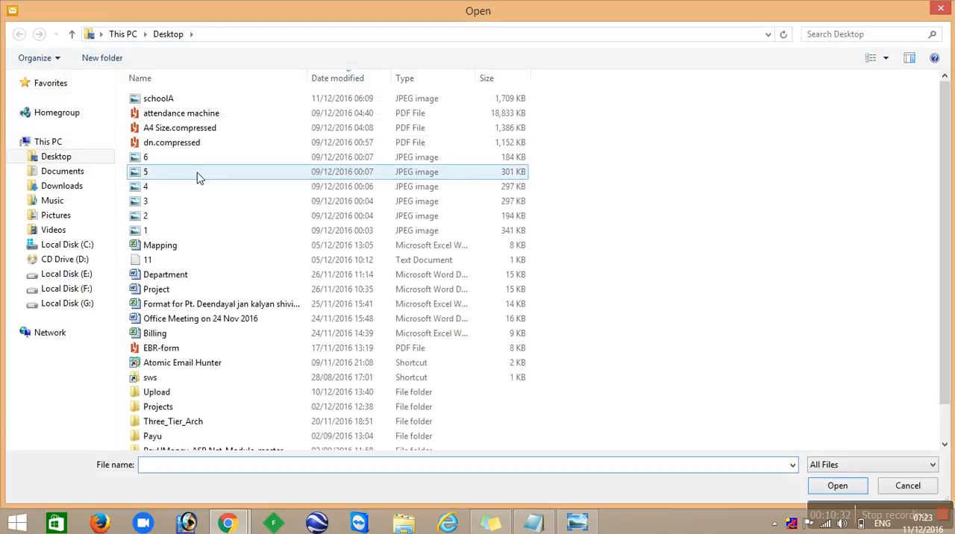
double_click(196, 174)
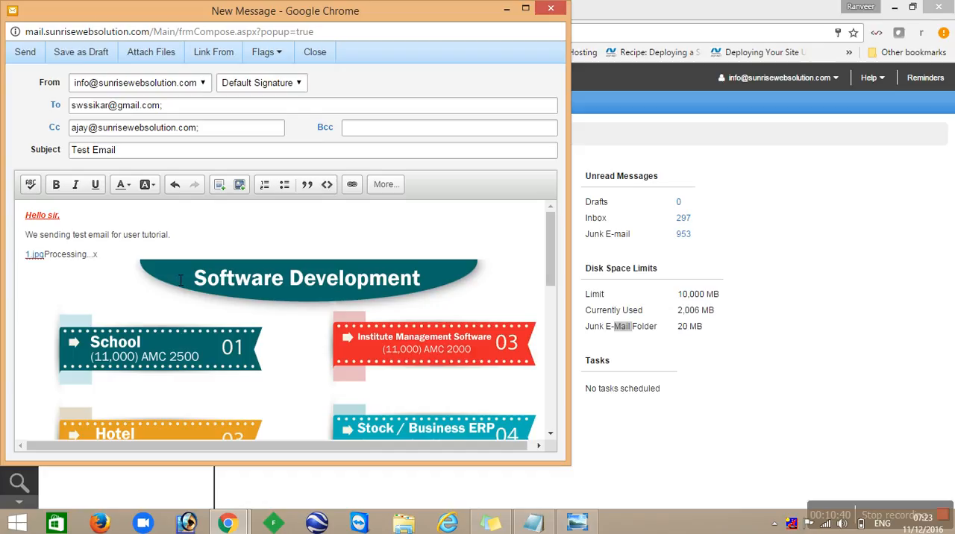
- Start a numbered list on a new line below the sentence with the items "Website Design" and "Software"
click(210, 238)
key(Return)
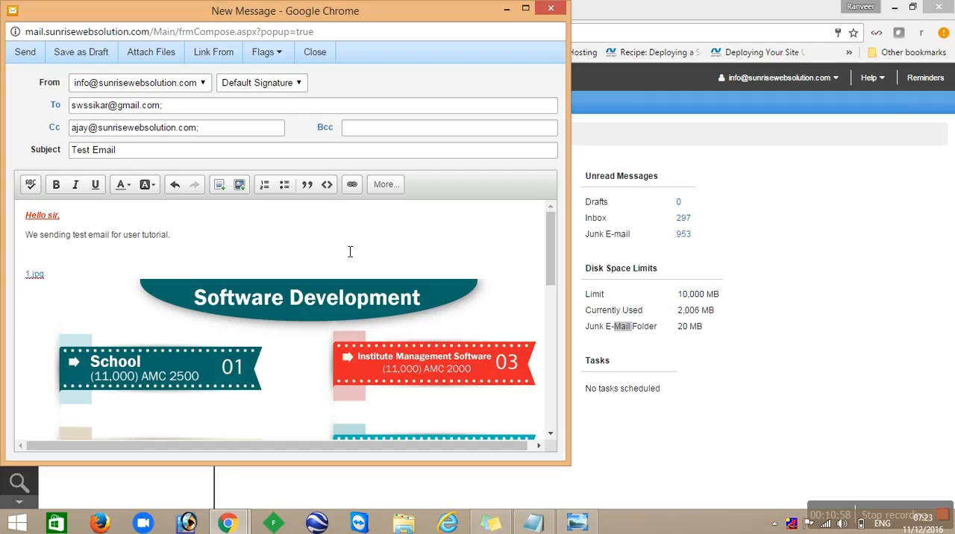
click(266, 186)
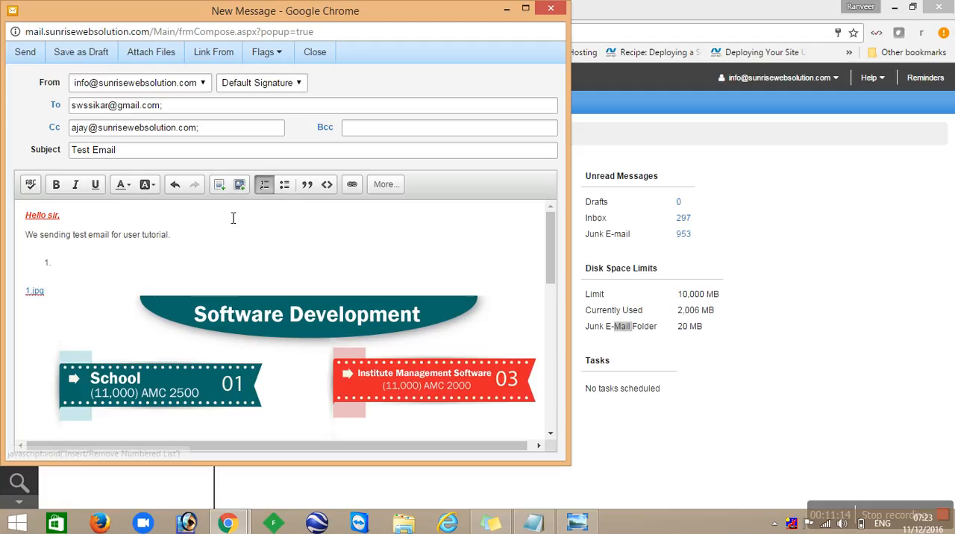
text(We)
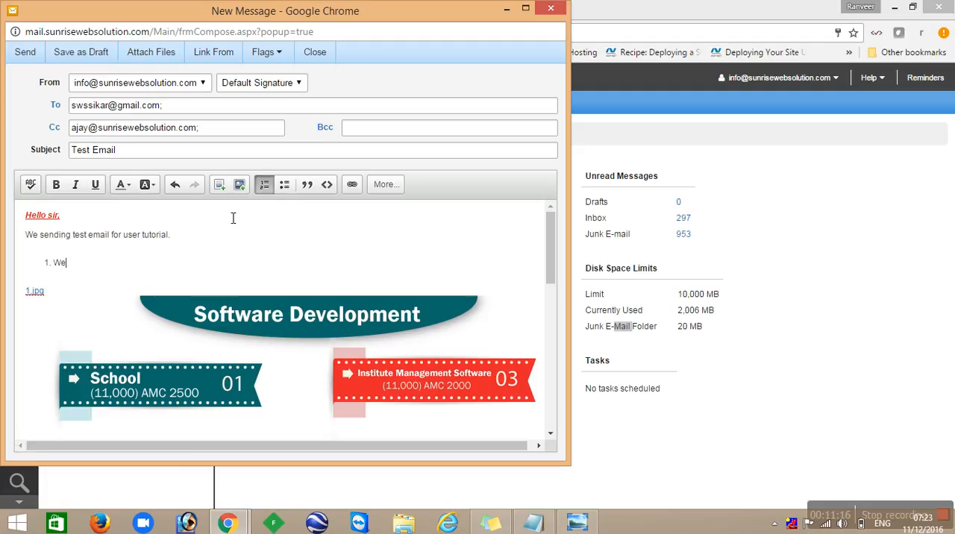
text(bsite Design)
key(Return)
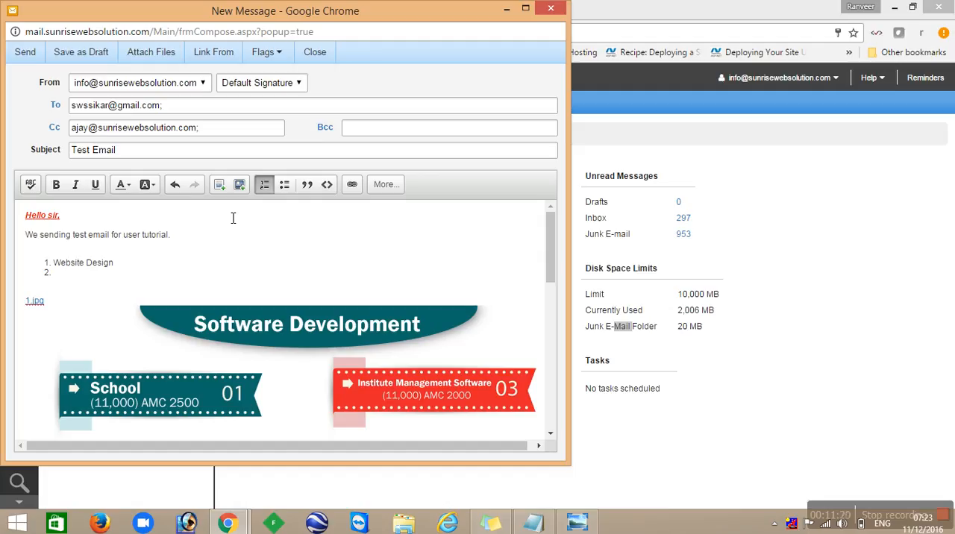
text(Softwar)
key(Return)
key(BackSpace)
text(e)
key(Return)
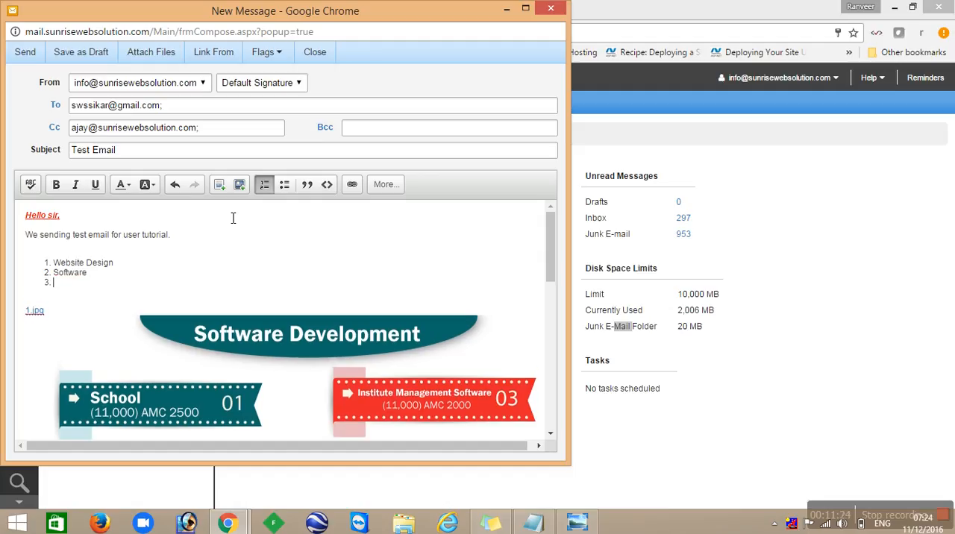
- Add "Bulk SMS", "Attendance Machine" and "Graphics Design" as further items of the numbered list
text(Bulk SMS)
key(Return)
text(Attendance Machine)
key(Return)
text(Graphics Design)
key(Return)
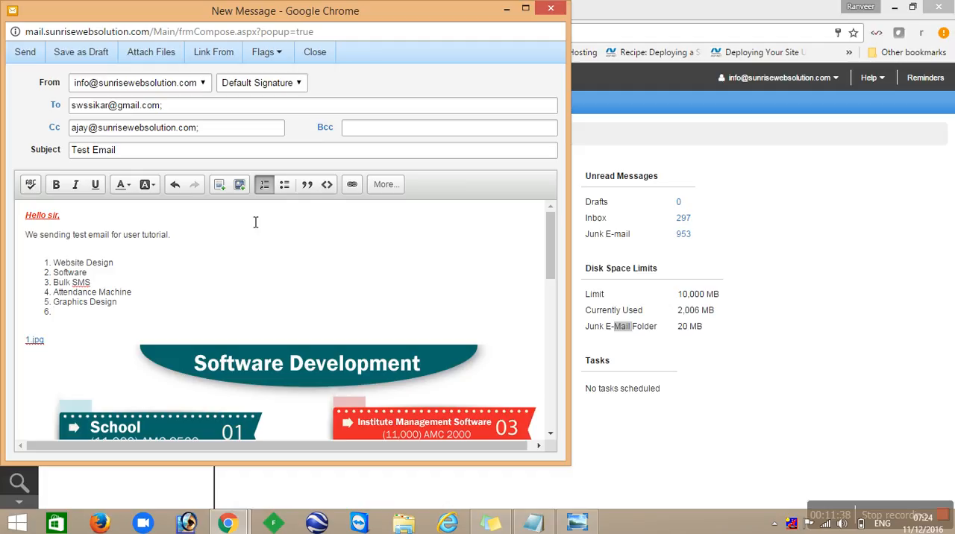
- End the numbered list and start a bulleted list below it with the item "School ERP"
key(Return)
click(284, 185)
text(Scho)
text(ol Software)
key(BackSpace)
key(BackSpace)
key(BackSpace)
key(BackSpace)
key(BackSpace)
key(BackSpace)
key(BackSpace)
text(ERP)
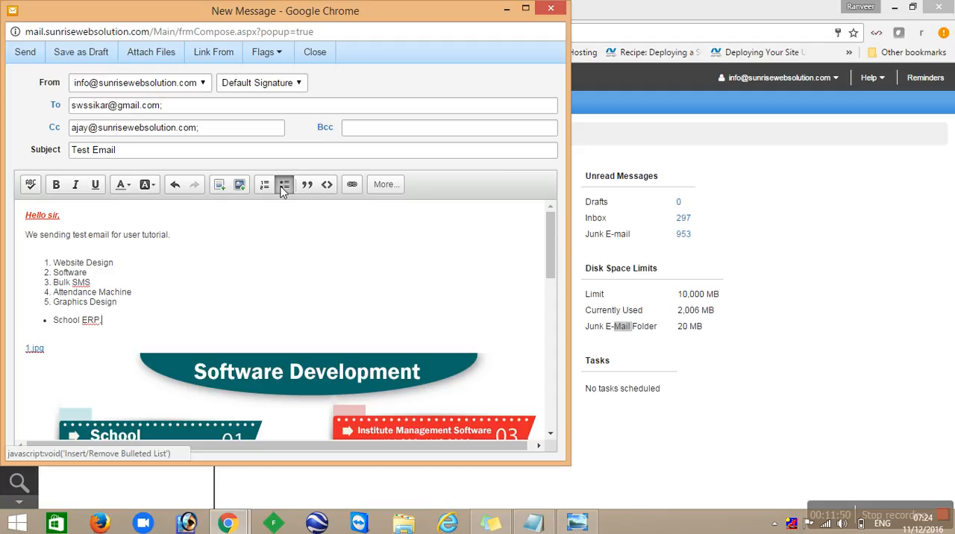
- Add the items "Hotel ERP" and "Mobile APP" to the bulleted list
key(Return)
text(Hotel)
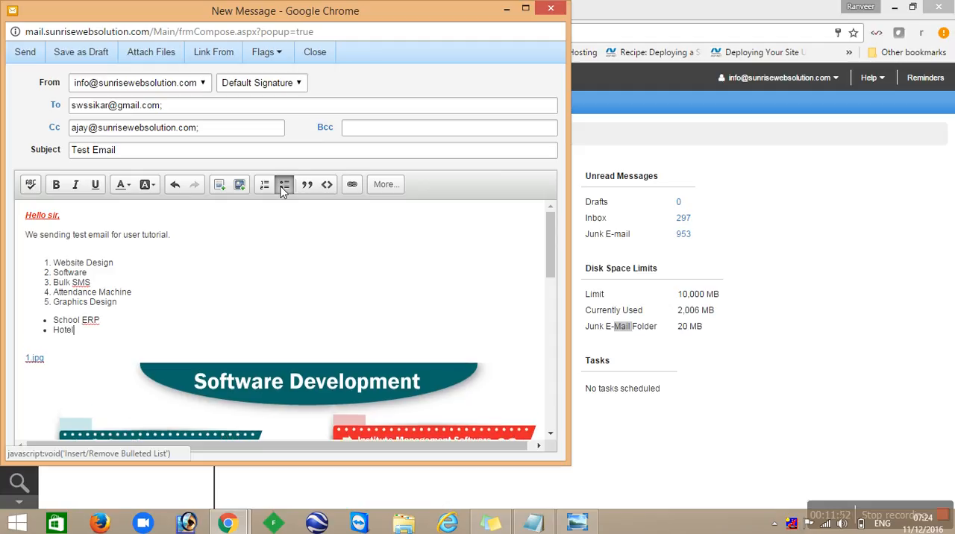
text( ERP)
key(Return)
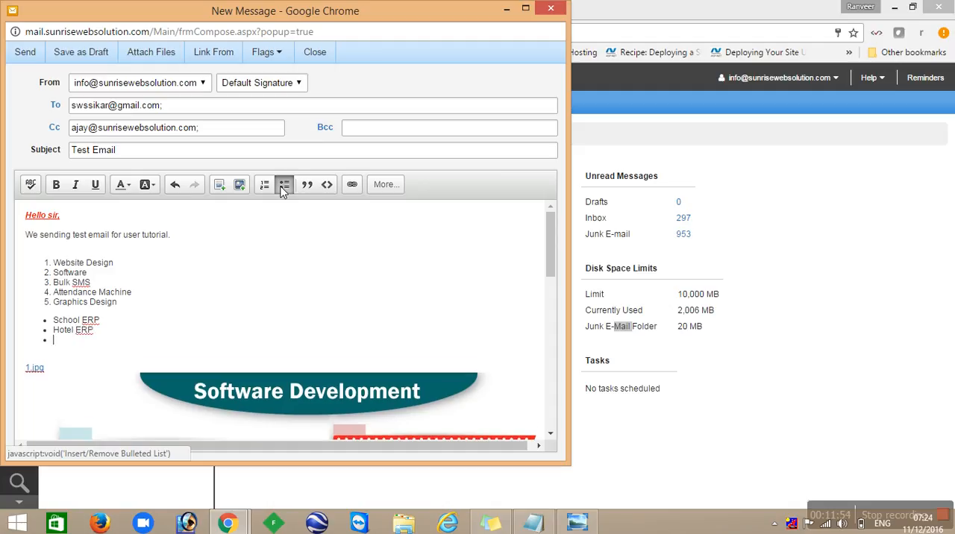
text(Mobile APP)
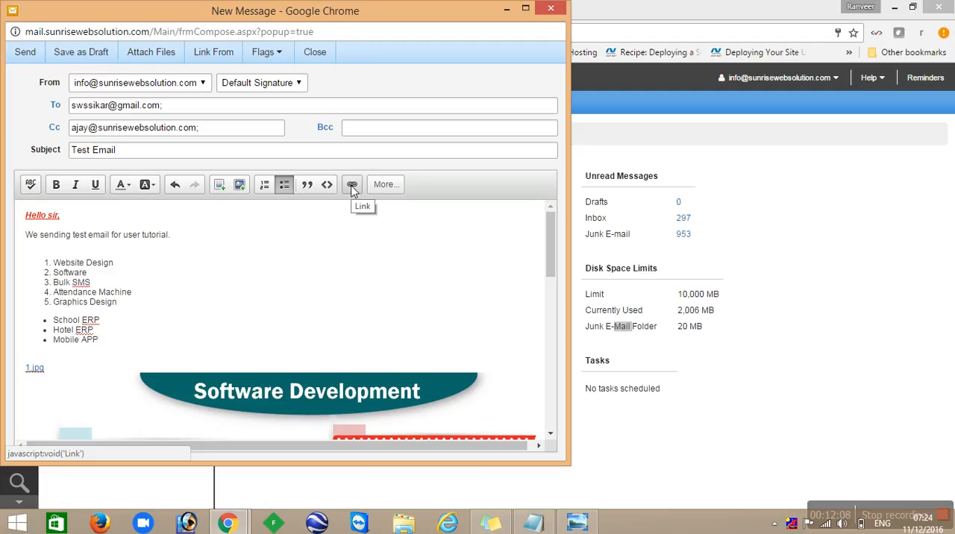
triple_click(78, 343)
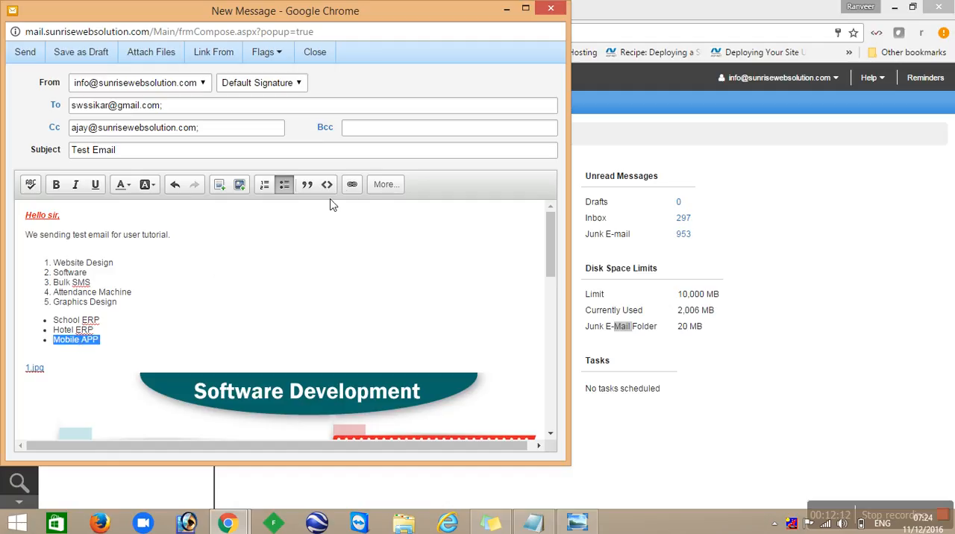
click(351, 186)
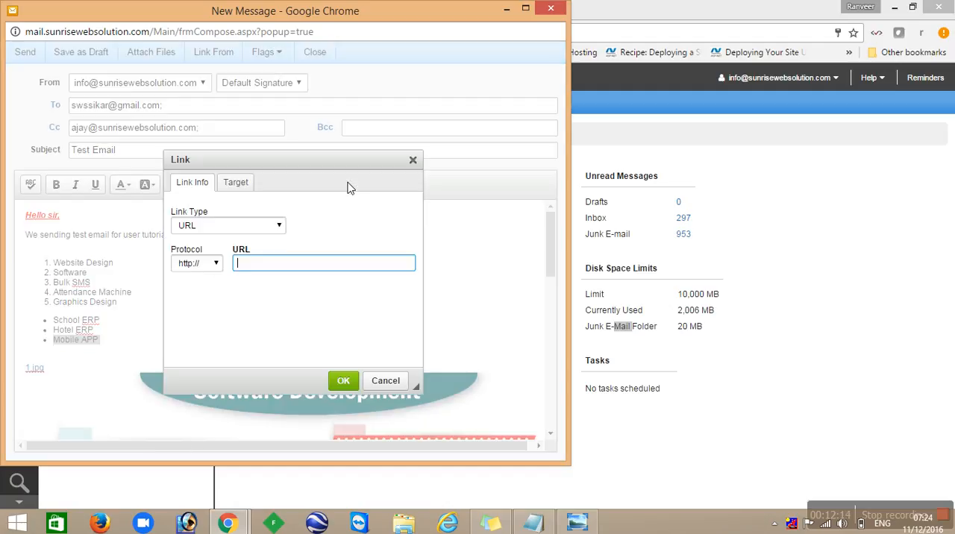
text(www.sunrisewebsolution.com)
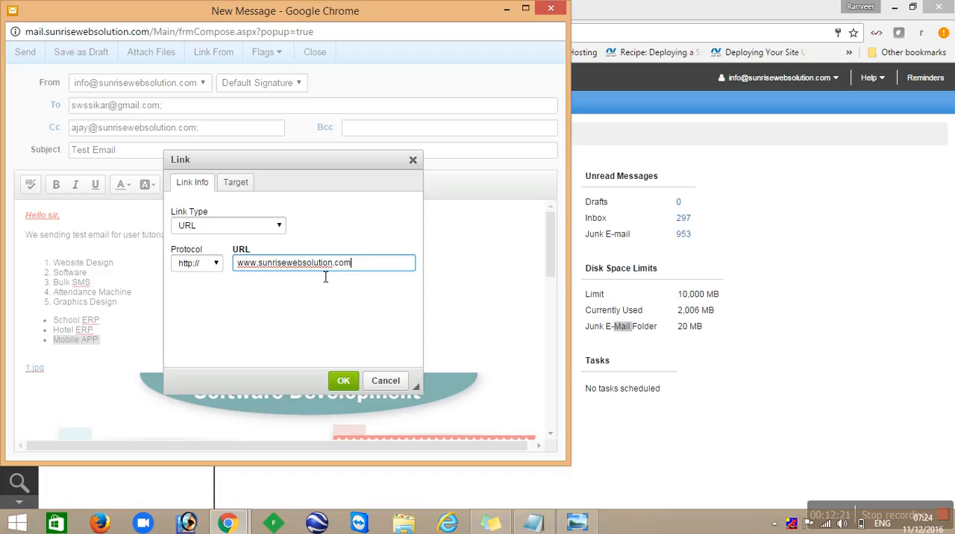
click(342, 381)
click(231, 344)
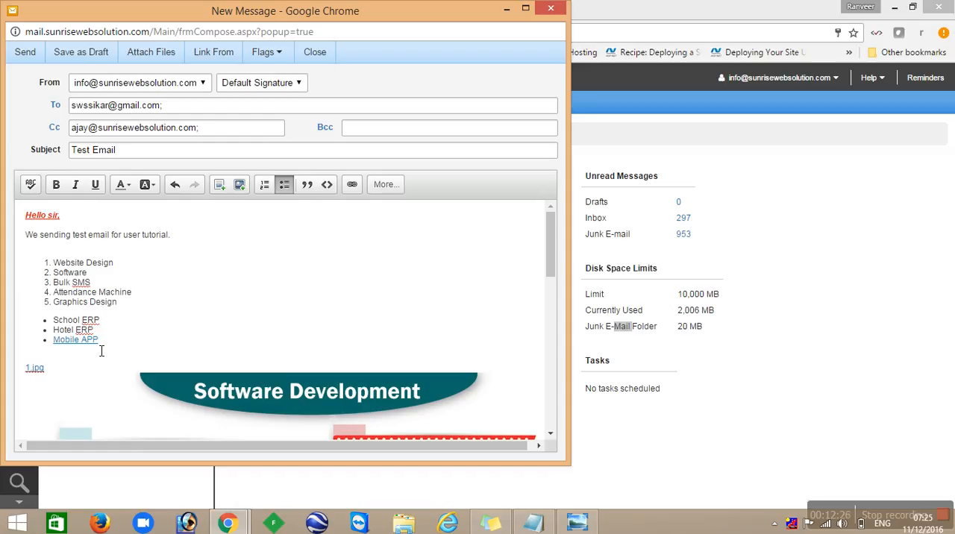
- Insert a table with three rows and two columns above the greeting in the message body
click(377, 186)
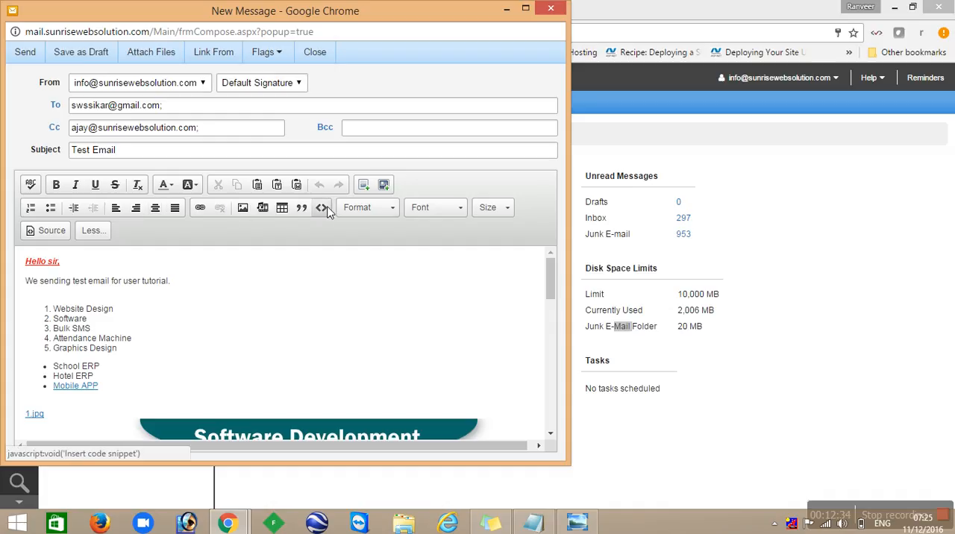
click(281, 209)
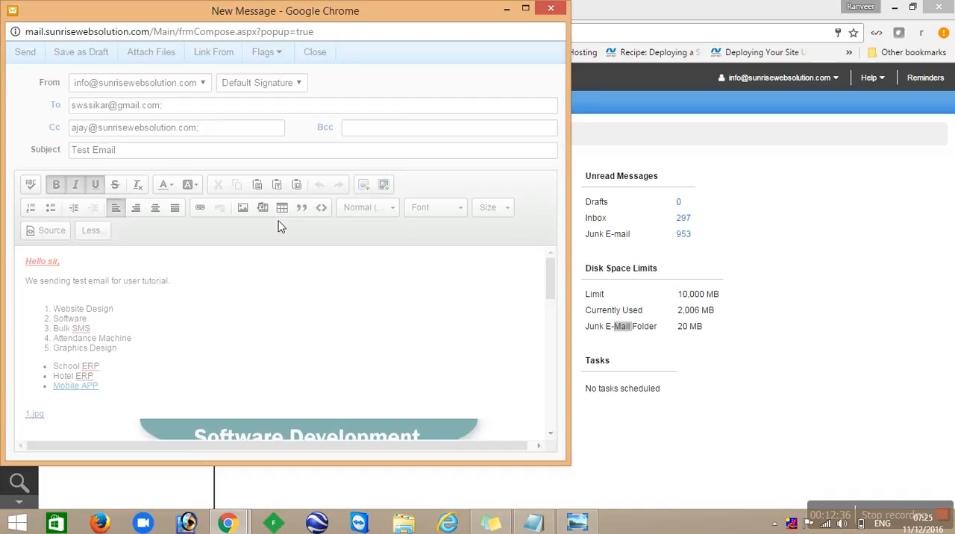
click(324, 378)
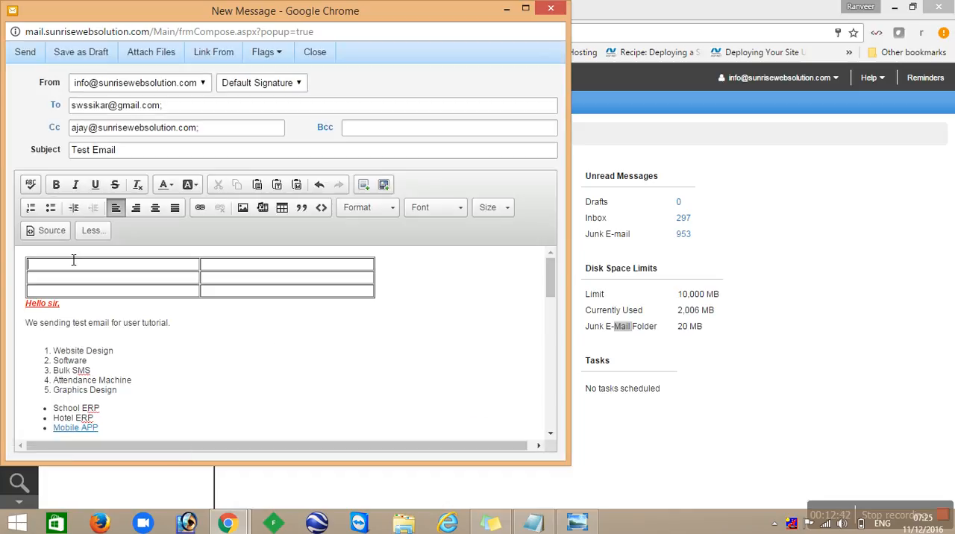
- Examine the HTML source of the message body and return to the formatted view
click(91, 232)
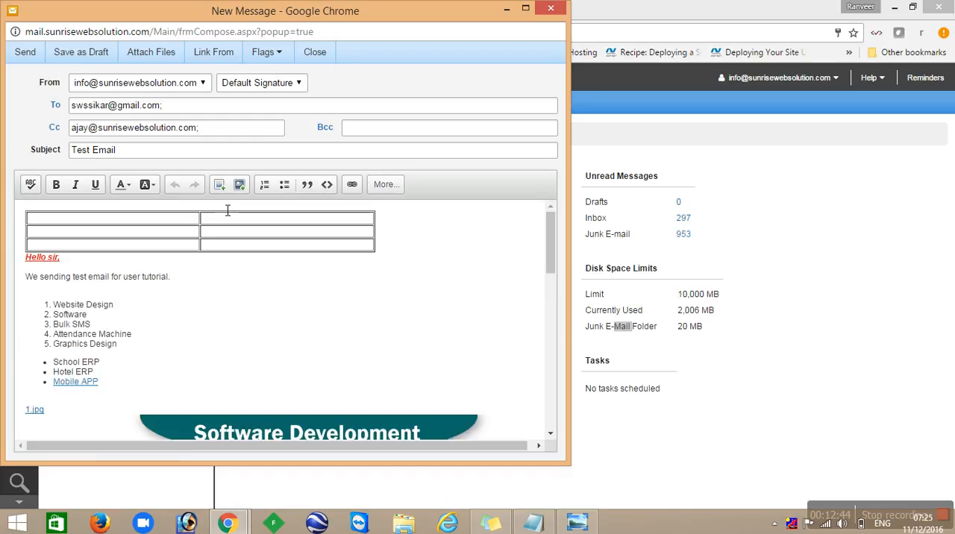
click(383, 185)
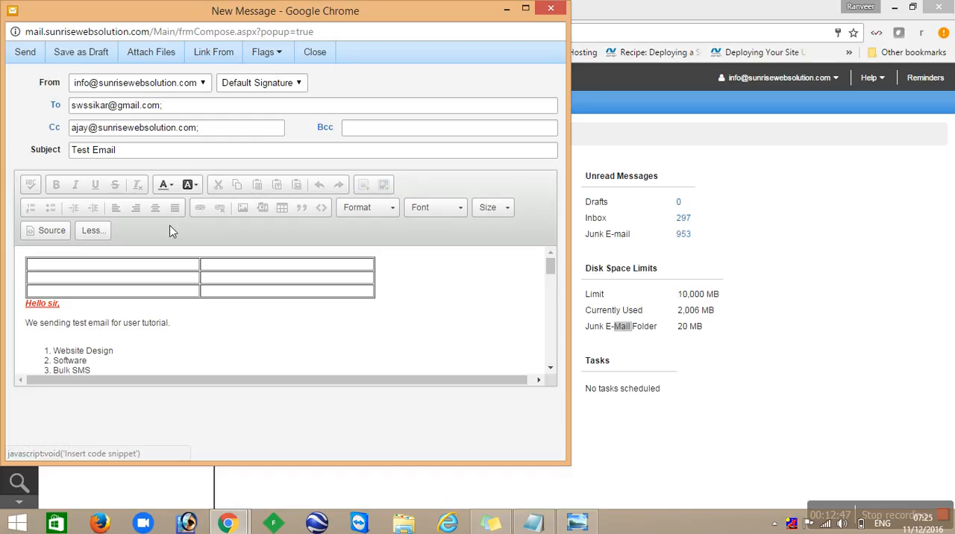
click(45, 233)
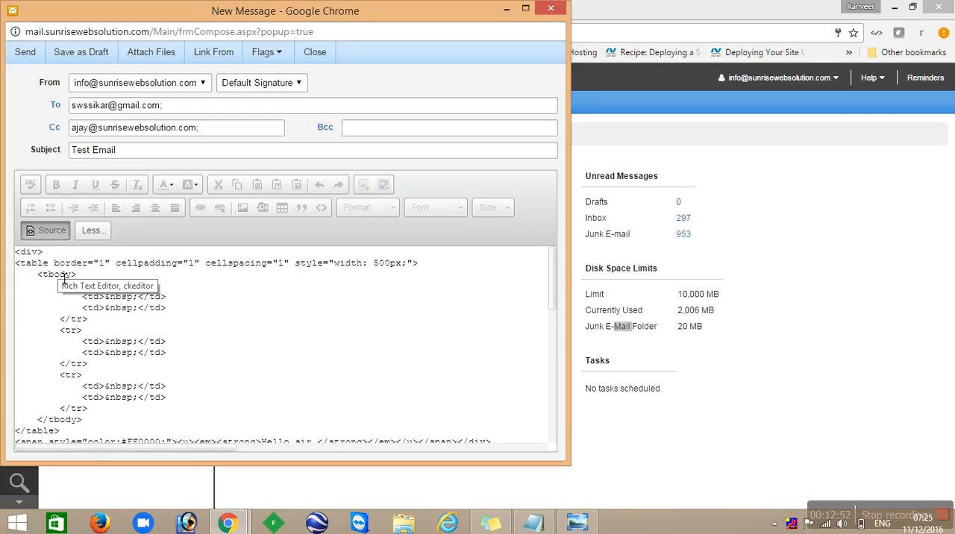
click(54, 232)
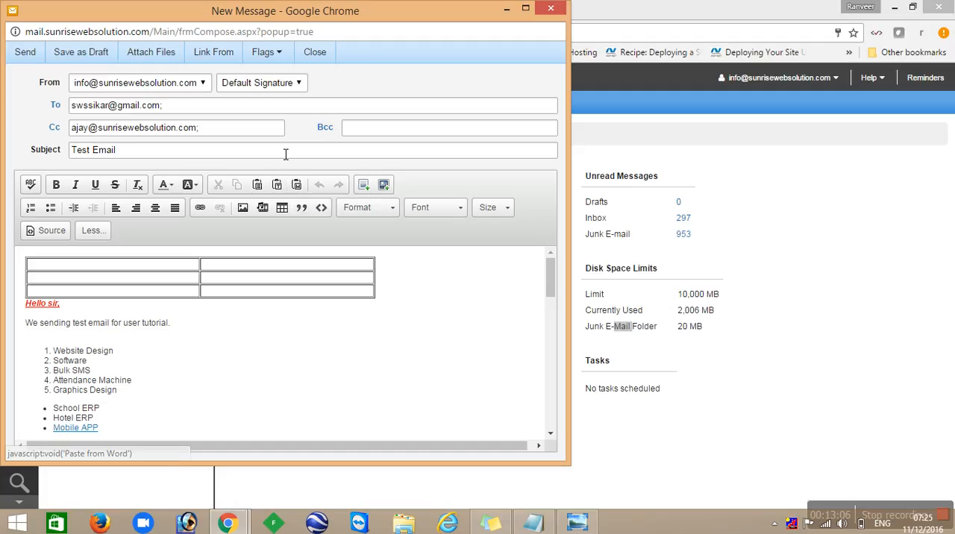
- Attach the PDF file "A4 Size.compressed" from the Desktop to the message and send it
click(171, 60)
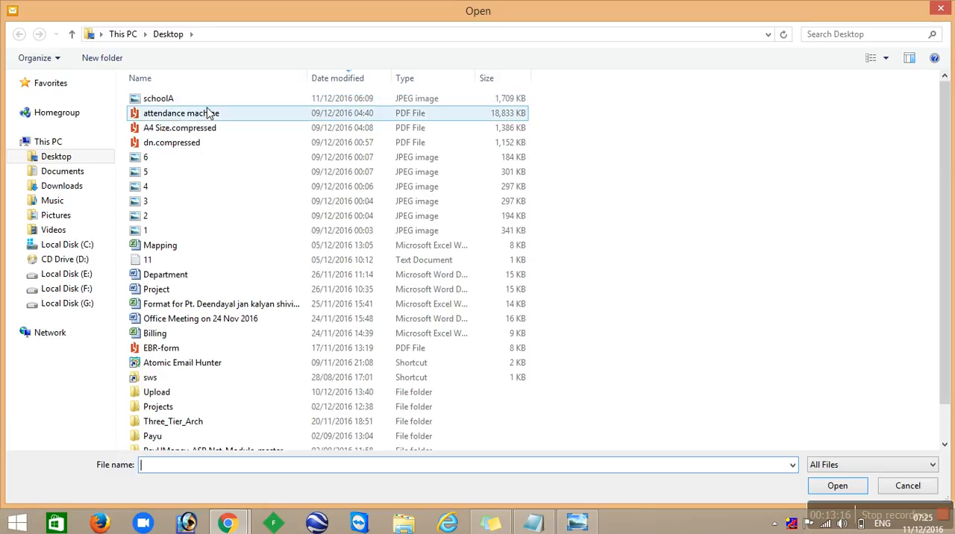
double_click(183, 129)
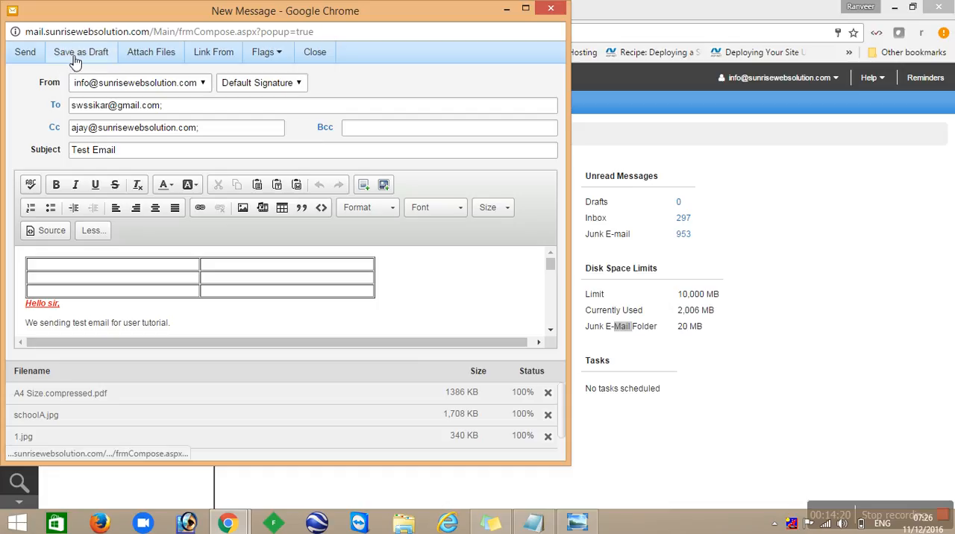
click(25, 52)
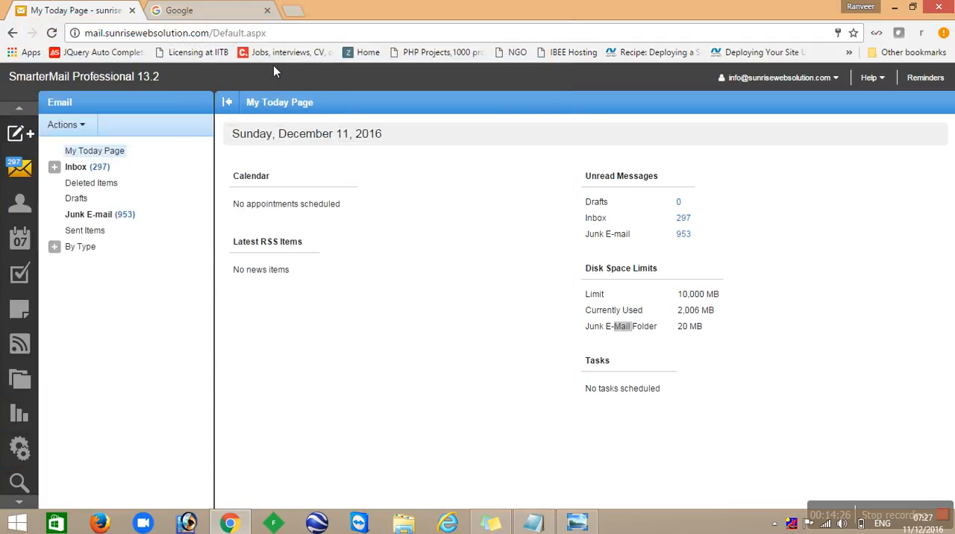
- Review the Test Email in Sent Items and the newest message in the Inbox, including its sender
click(54, 168)
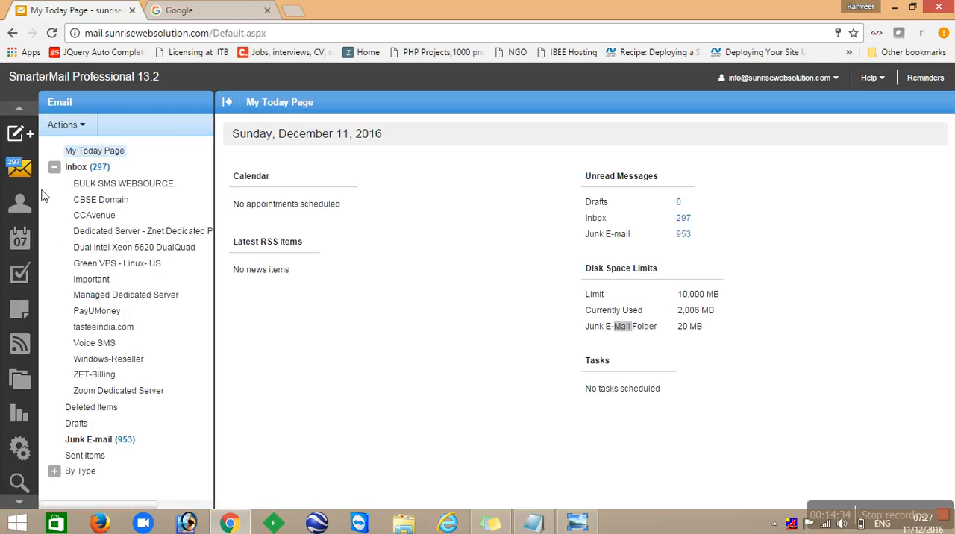
click(55, 167)
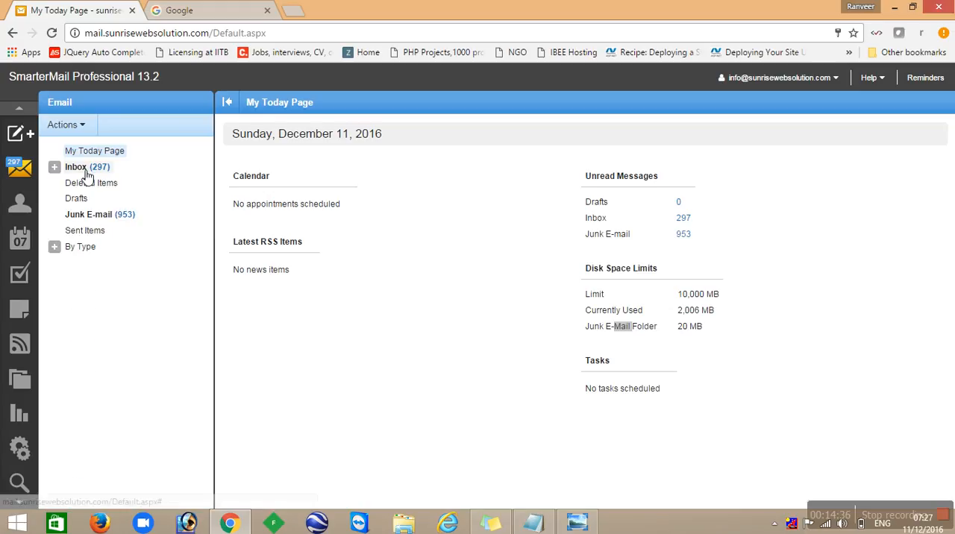
click(85, 233)
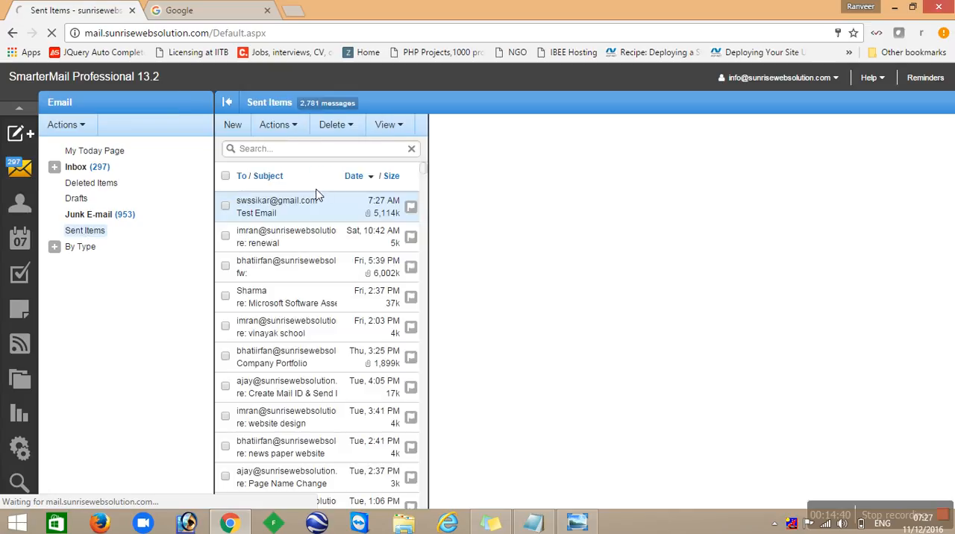
click(317, 196)
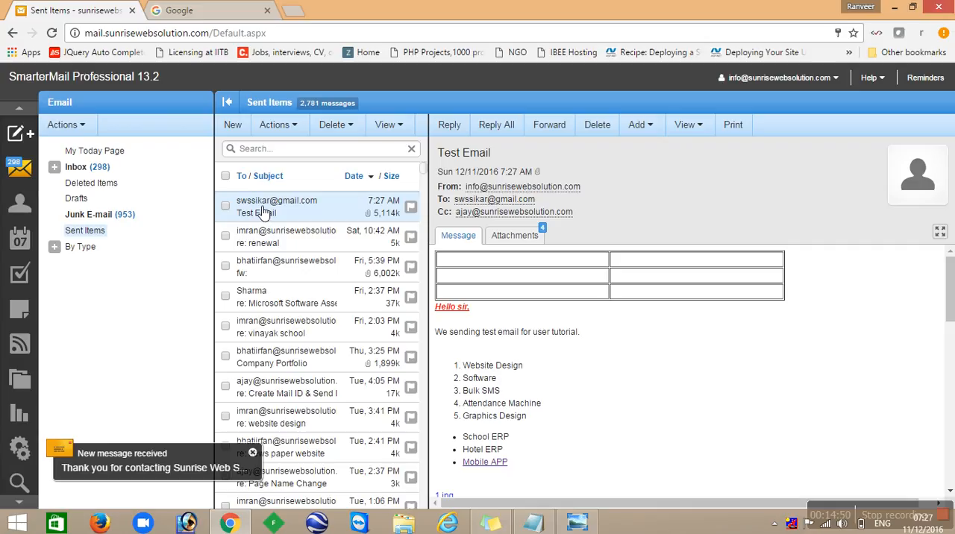
click(109, 171)
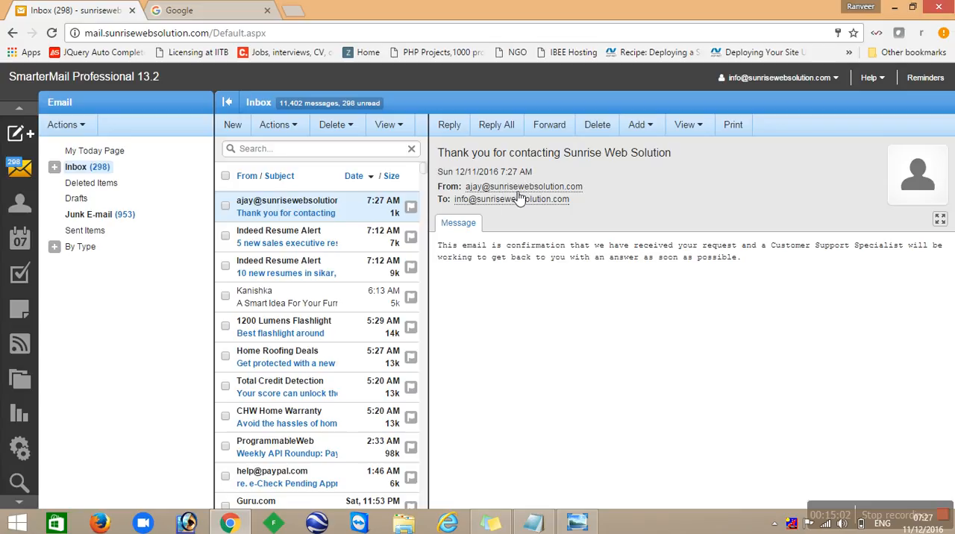
mouse_move(518, 192)
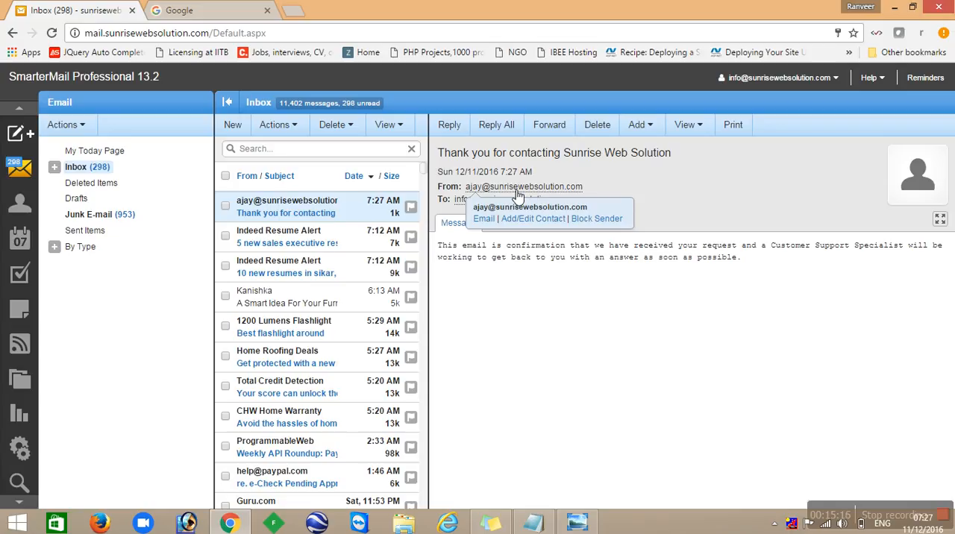
- Switch to the open Google page, sign out of the current Google account and go to Gmail's sign-in page
click(182, 10)
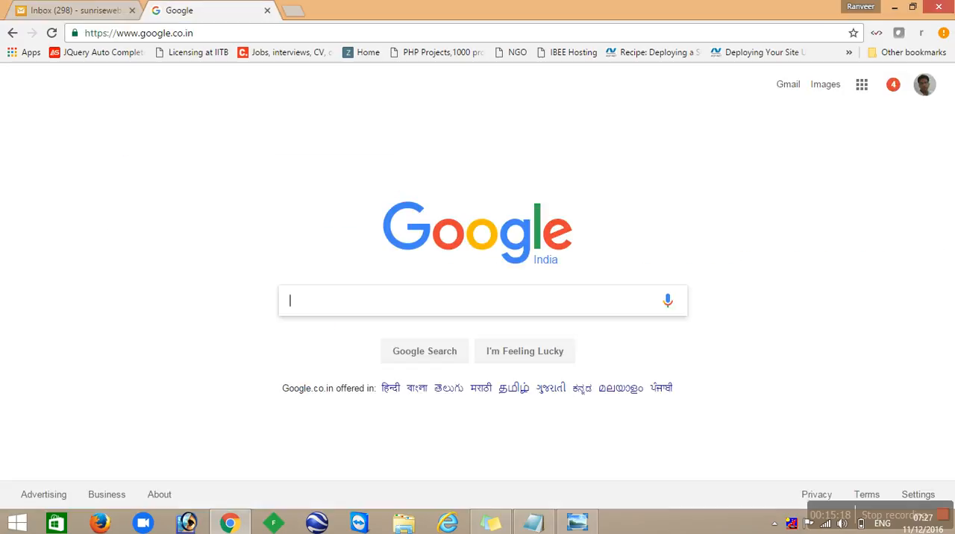
click(926, 86)
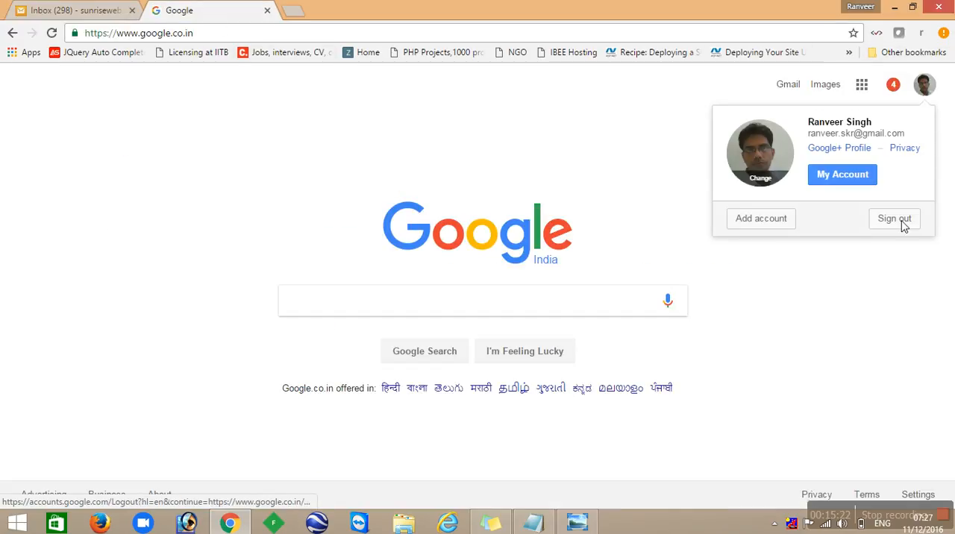
click(902, 222)
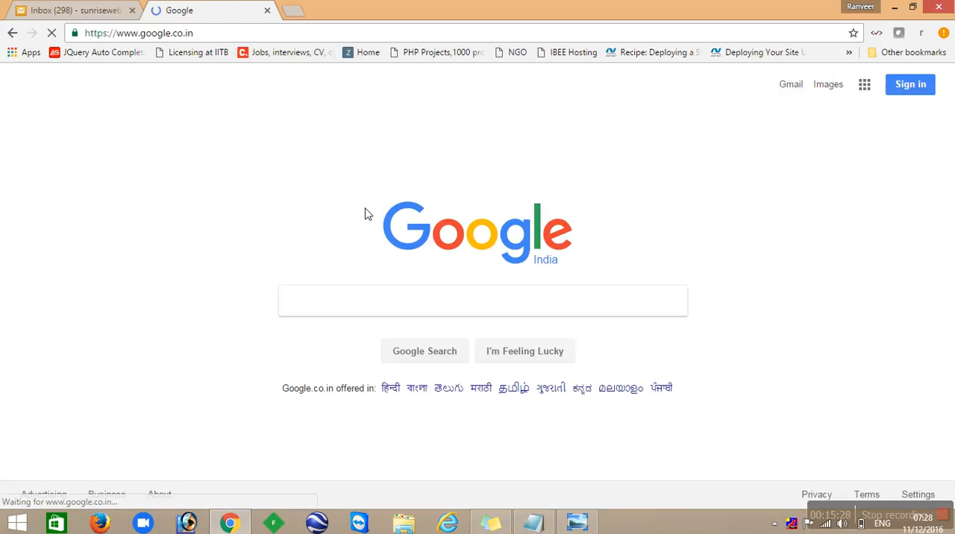
click(796, 88)
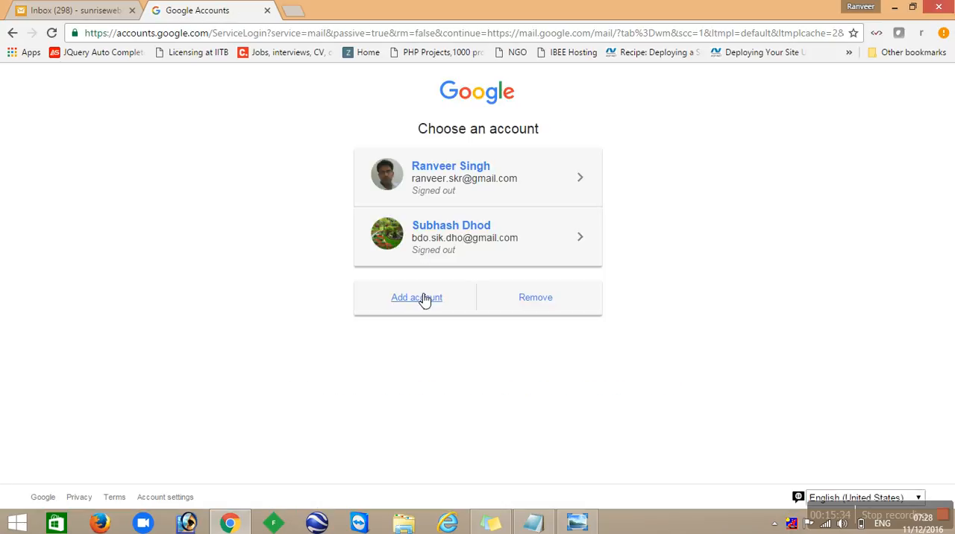
- Sign in to Gmail with the test message recipient's account, entering its email address and account password
click(419, 299)
text(s)
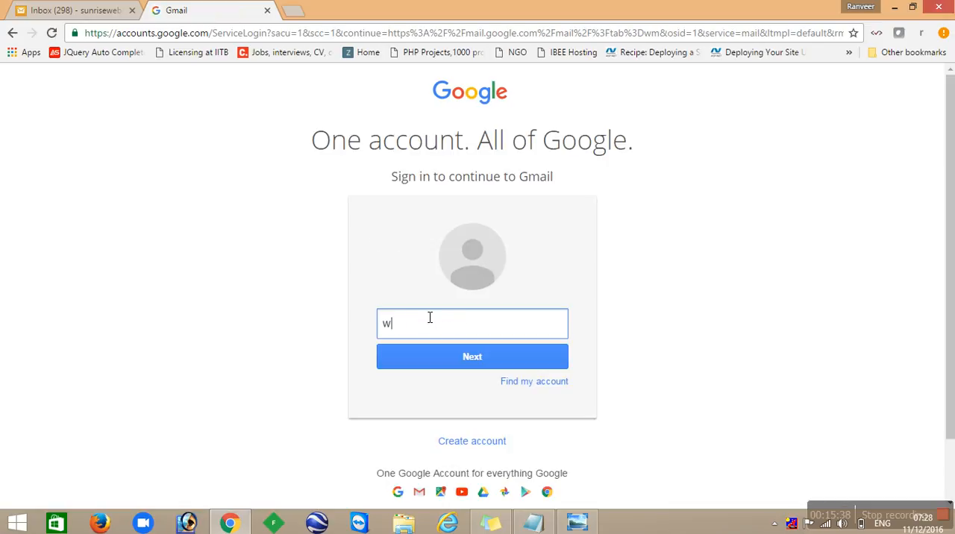
text(w)
key(Down)
key(Return)
key(Return)
text(•••)
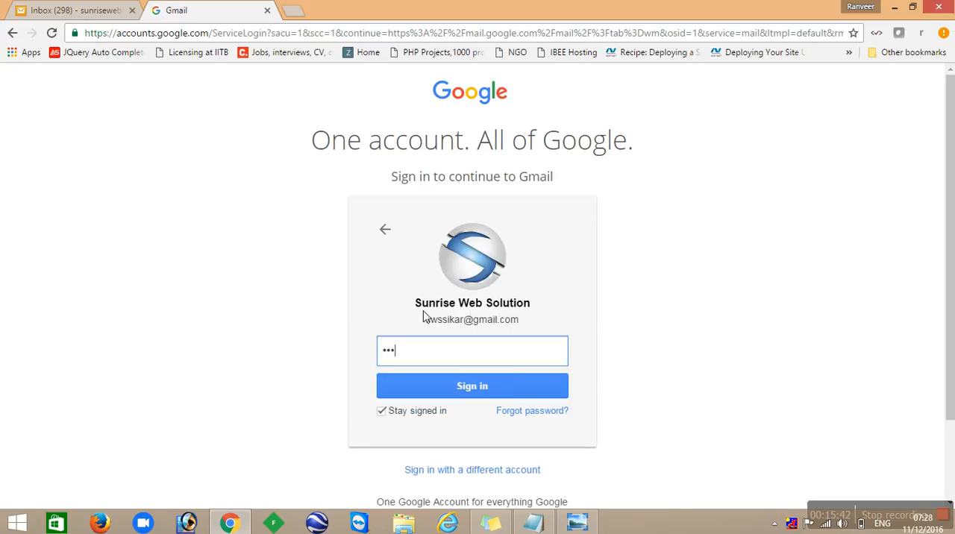
text(••••••••••)
key(Return)
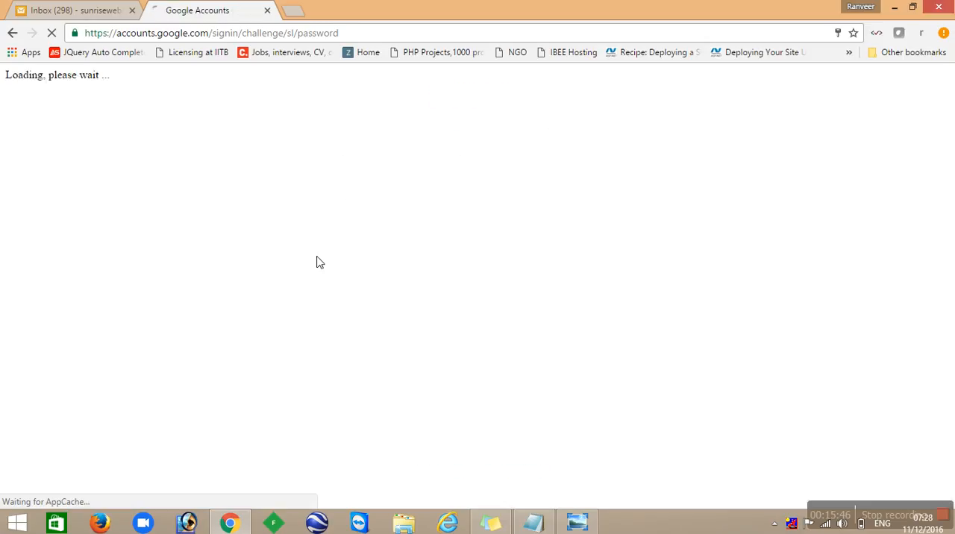
- Check the Gmail inbox for the test message and review the sender of the Test Email in SmarterMail's Sent Items
click(75, 10)
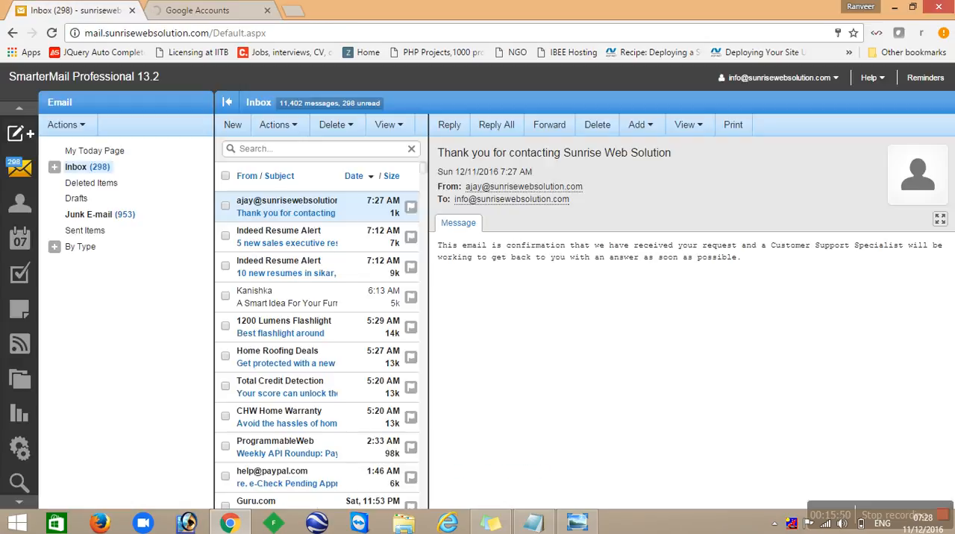
click(171, 8)
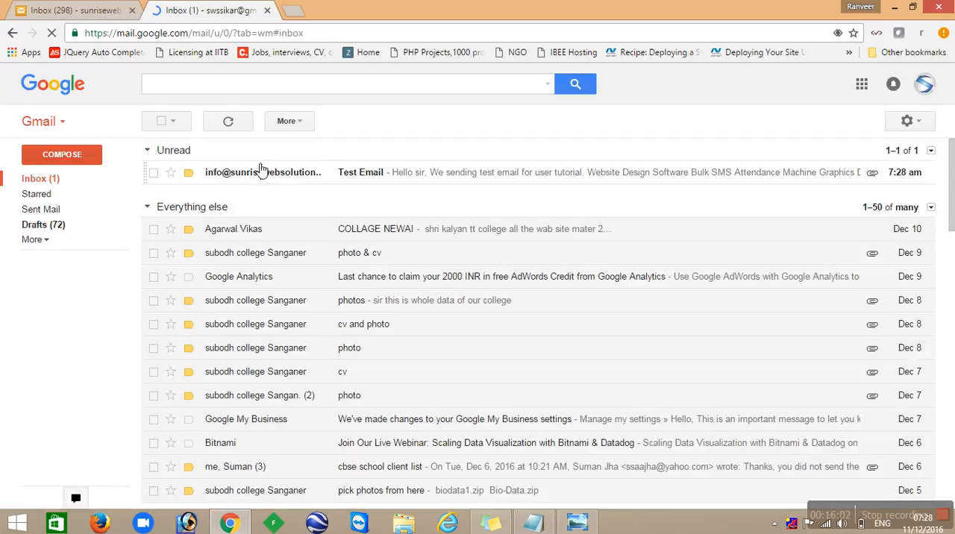
click(77, 9)
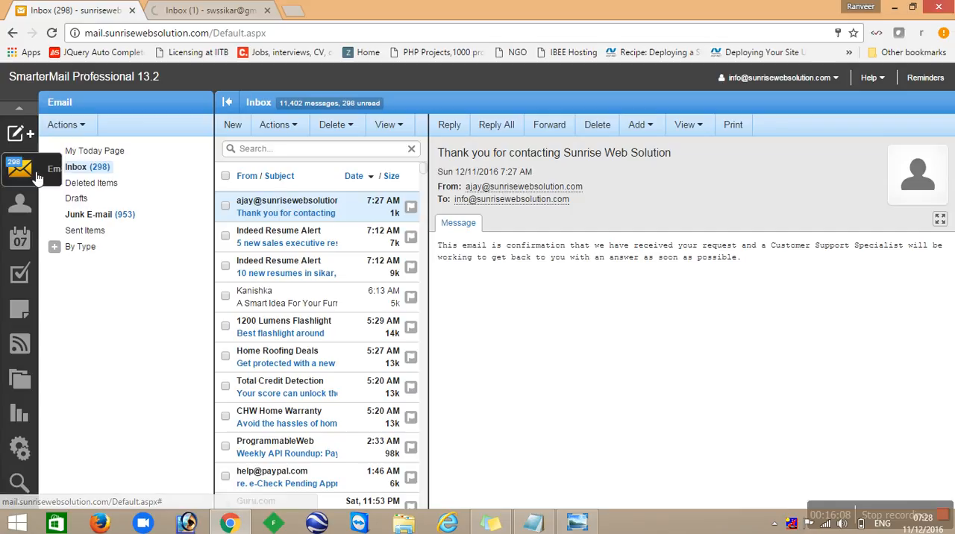
click(82, 231)
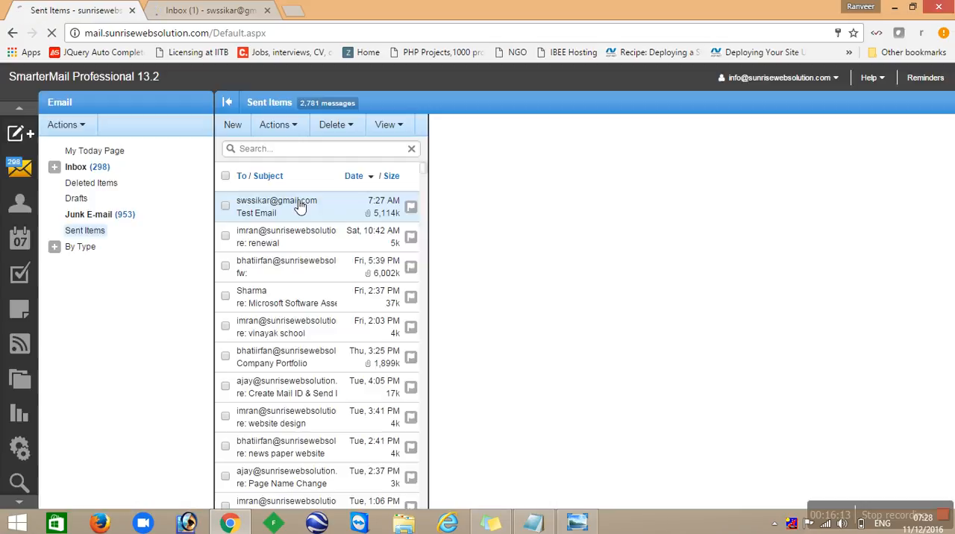
click(317, 206)
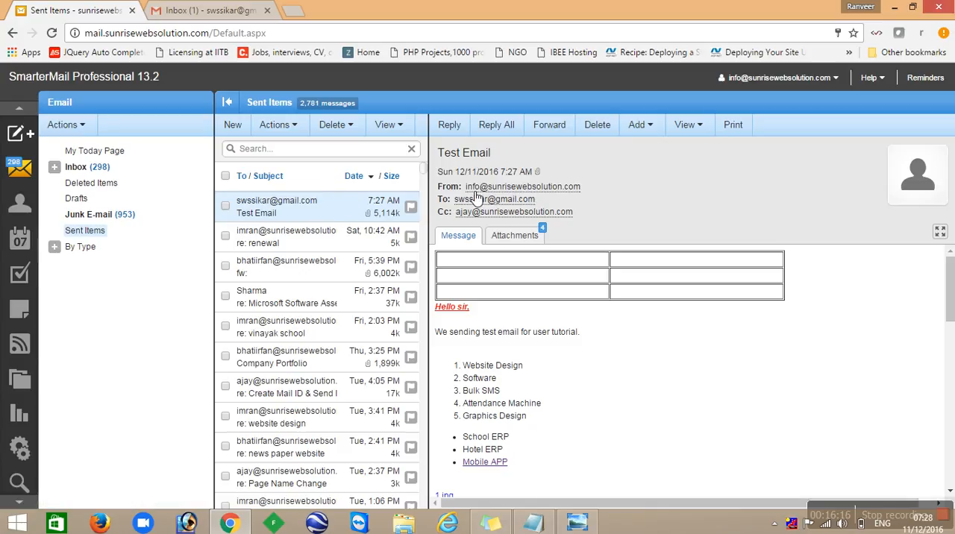
mouse_move(524, 189)
- Open the received Test Email in the Gmail inbox and examine its sender and content
click(213, 14)
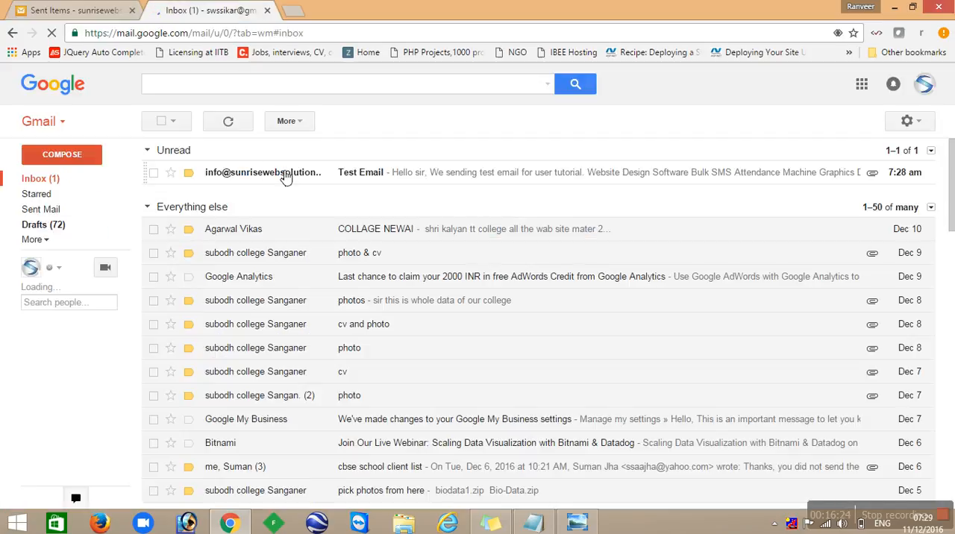
click(286, 175)
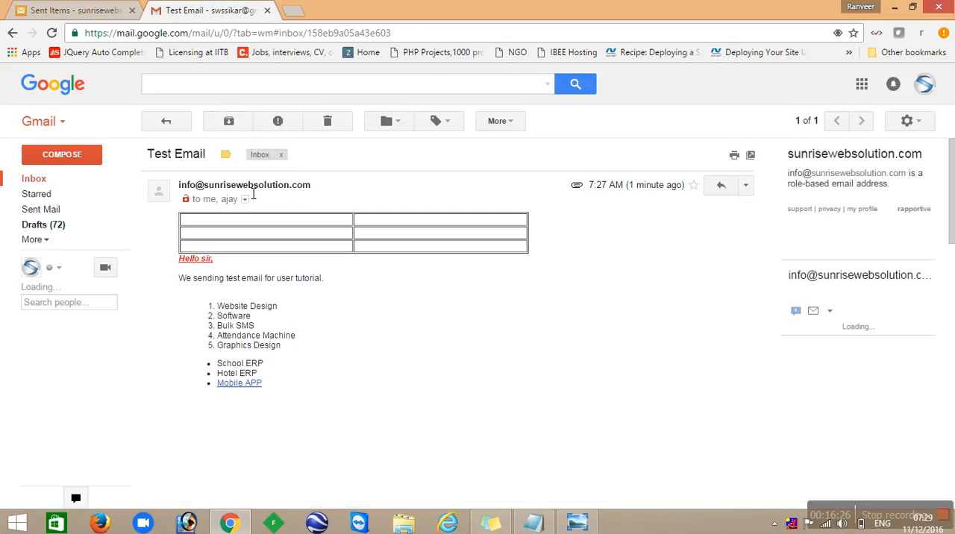
mouse_move(221, 189)
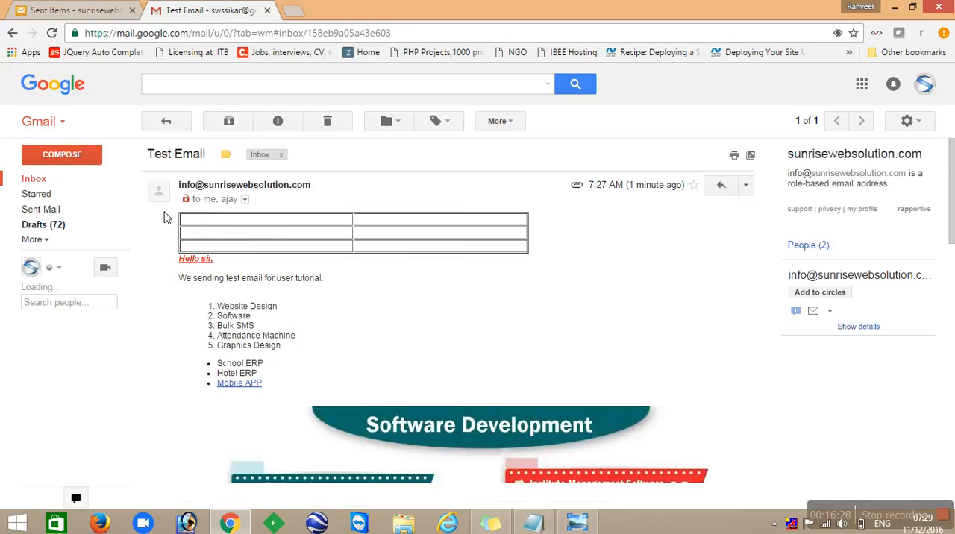
- Examine the received Test Email's sender and recipient details, body content, signature and attachments
click(246, 202)
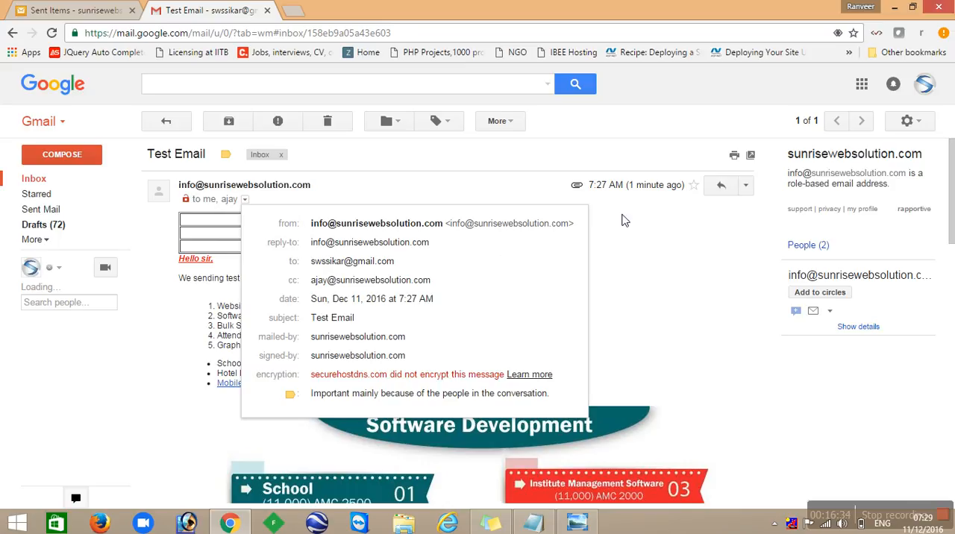
click(626, 220)
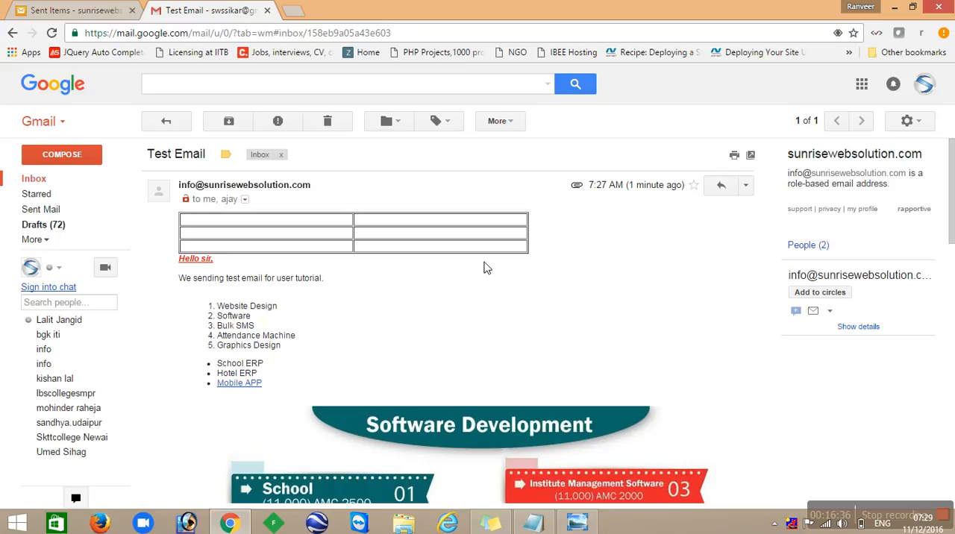
scroll(488, 286, down, 8)
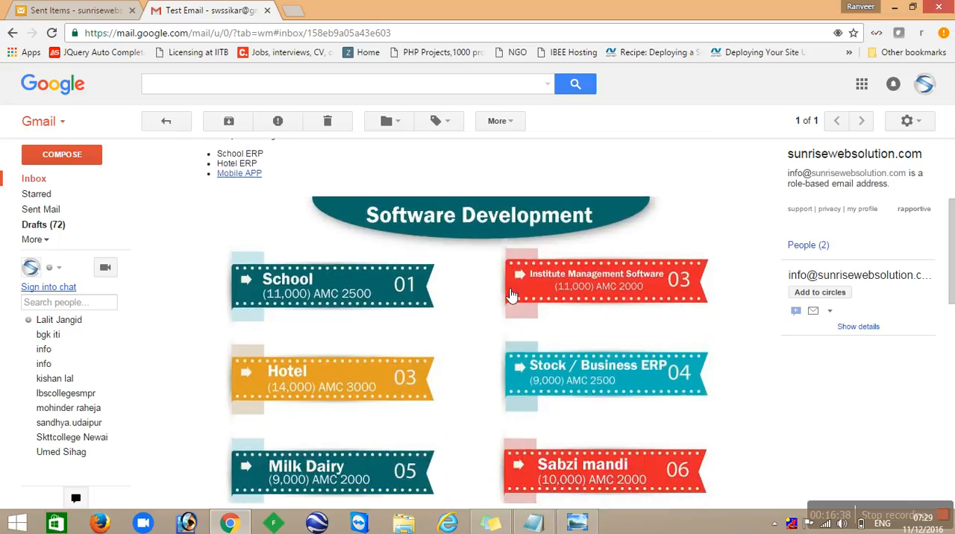
scroll(512, 295, down, 3)
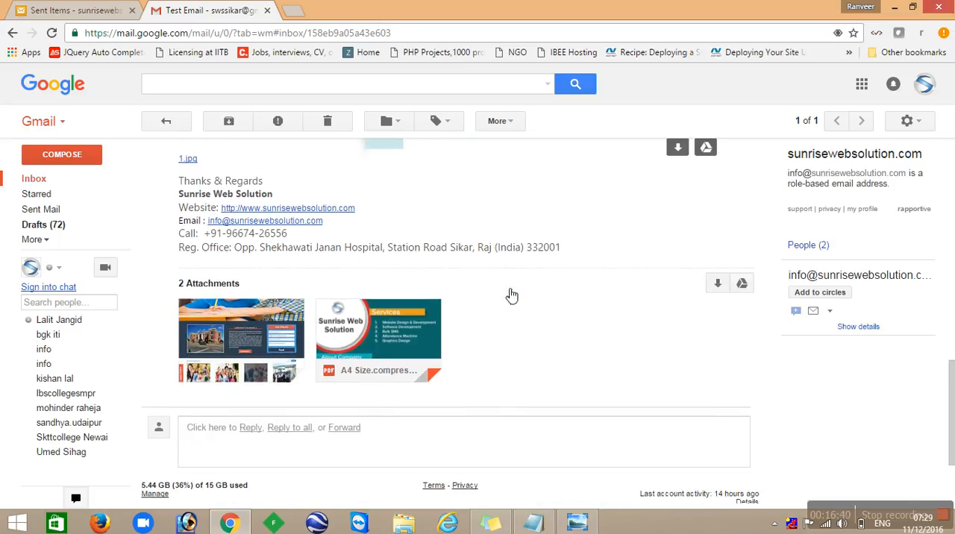
scroll(511, 295, up, 1)
scroll(504, 293, up, 3)
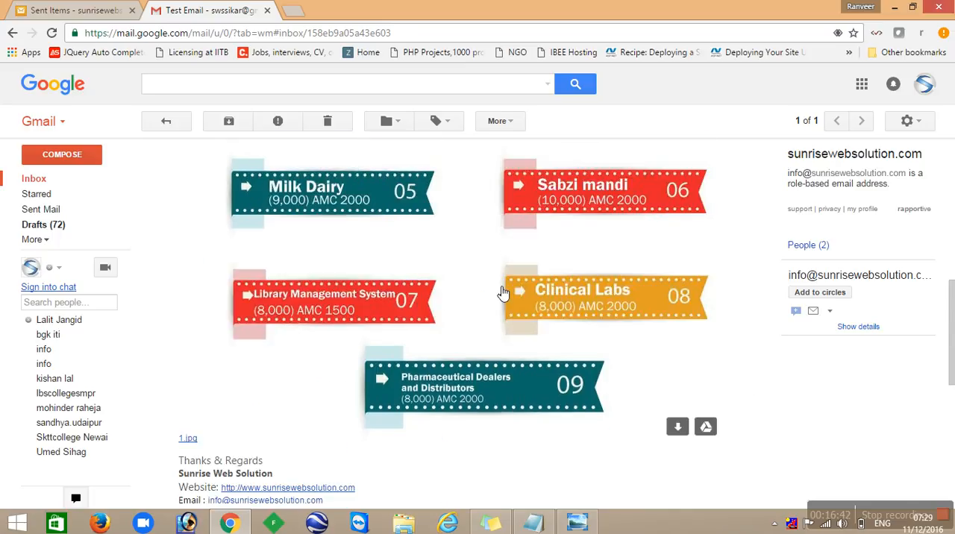
scroll(505, 294, down, 5)
mouse_move(383, 308)
scroll(314, 310, down, 1)
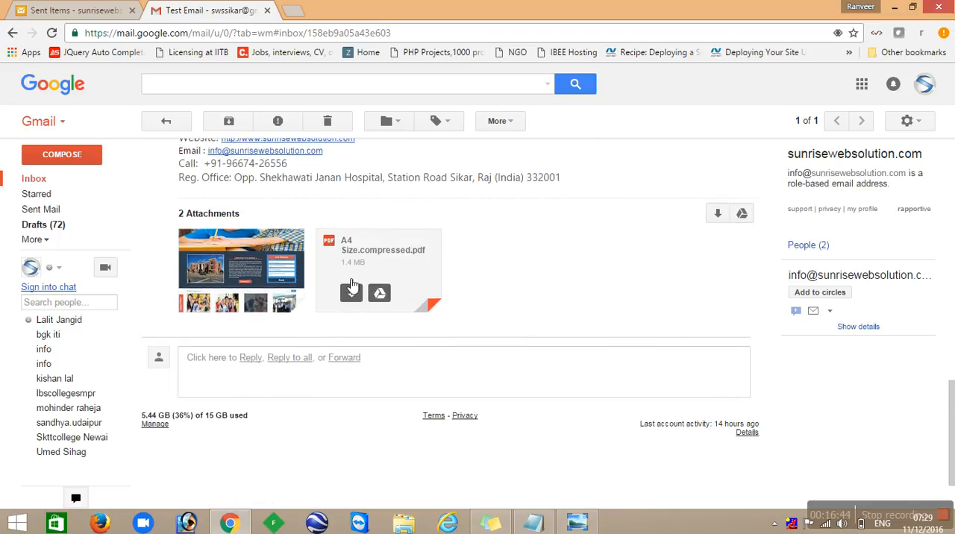
scroll(277, 295, up, 10)
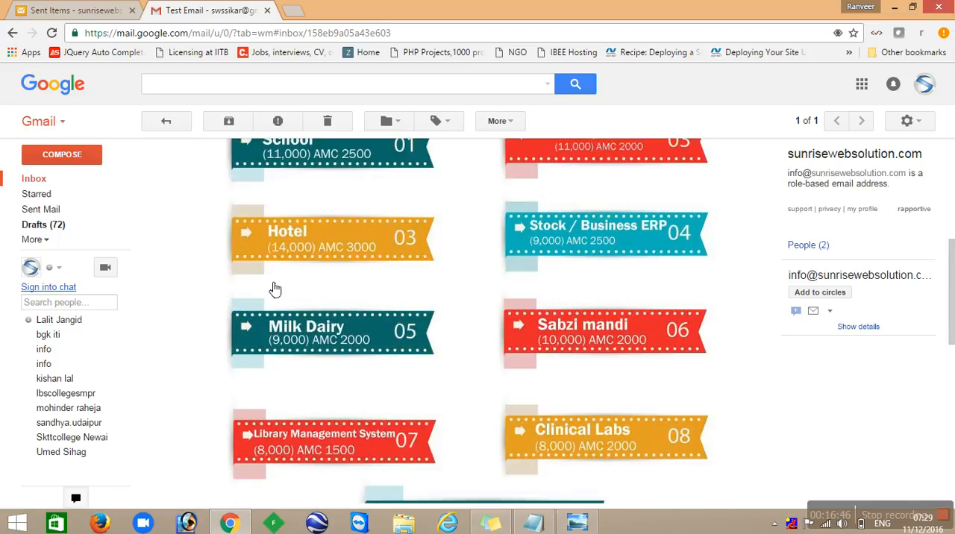
scroll(276, 288, down, 2)
scroll(275, 289, up, 2)
scroll(273, 289, down, 7)
scroll(269, 288, down, 2)
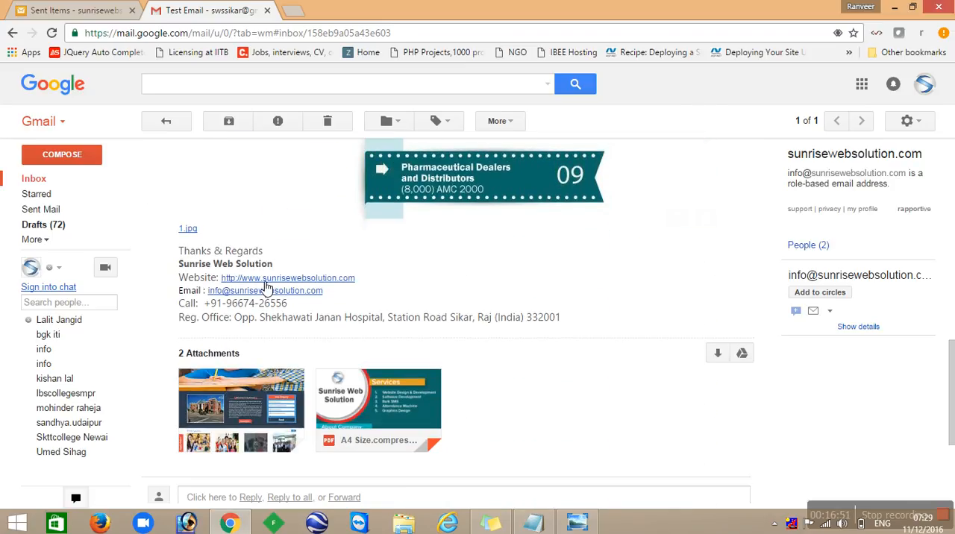
- Return to the Gmail inbox, reopen the unread Test Email and send the reply "ok sir." to its sender
click(164, 131)
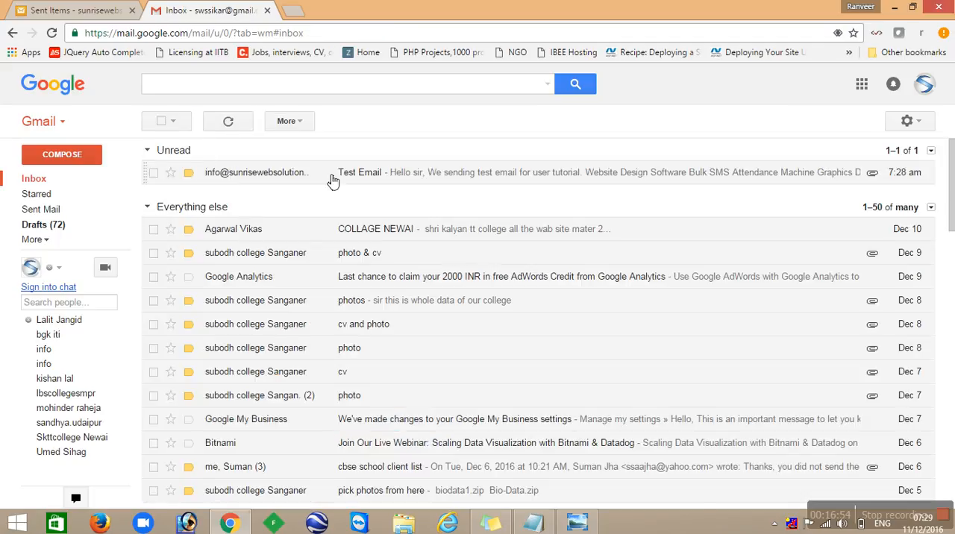
click(332, 179)
scroll(396, 336, down, 9)
scroll(452, 342, down, 4)
click(251, 299)
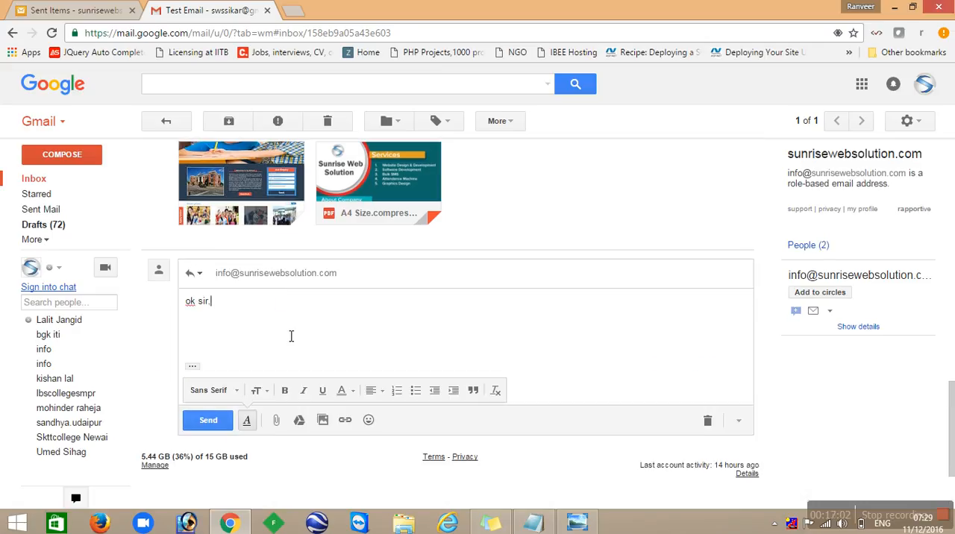
click(201, 420)
- Switch to SmarterMail, check the Inbox for the reply and read the newest message
click(101, 11)
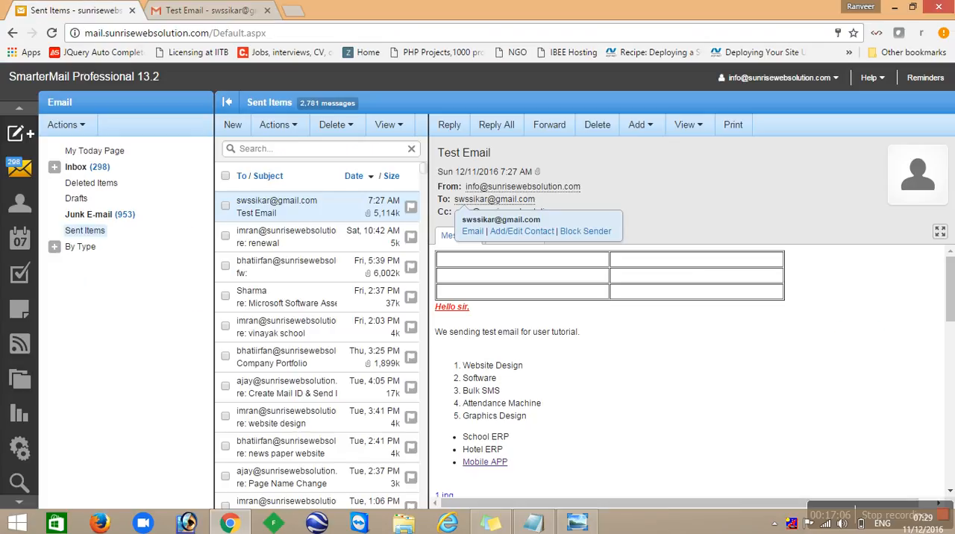
click(97, 172)
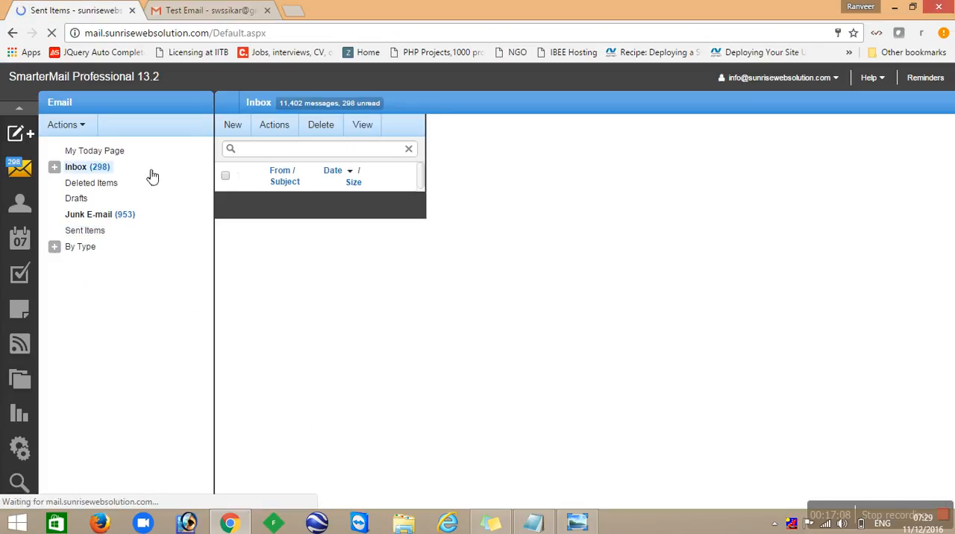
click(287, 215)
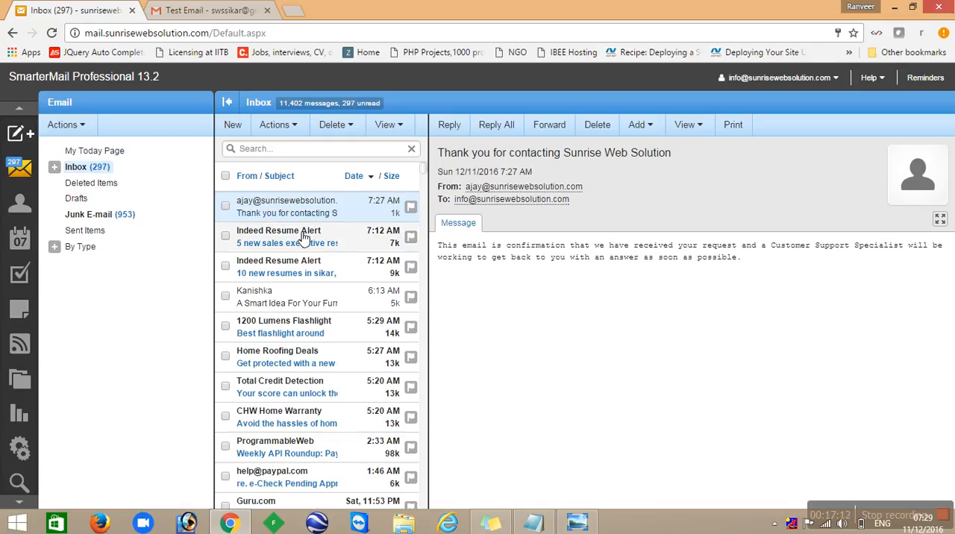
click(102, 170)
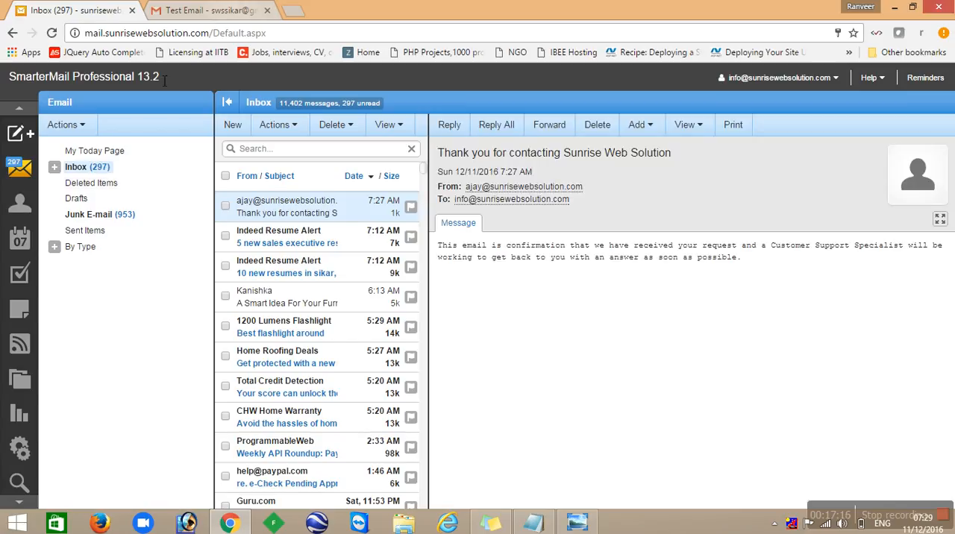
- Start a new contact and look over its contact and work information fields
mouse_move(20, 134)
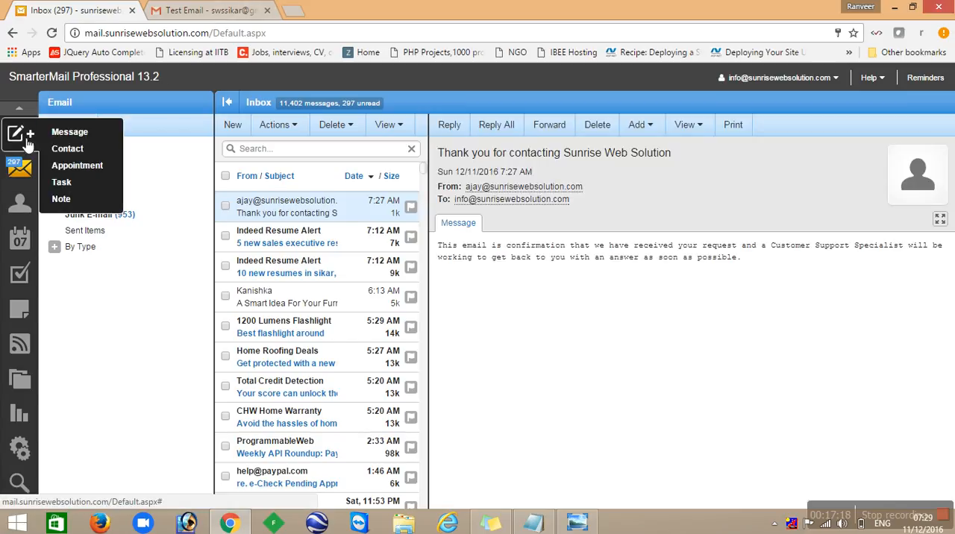
click(83, 153)
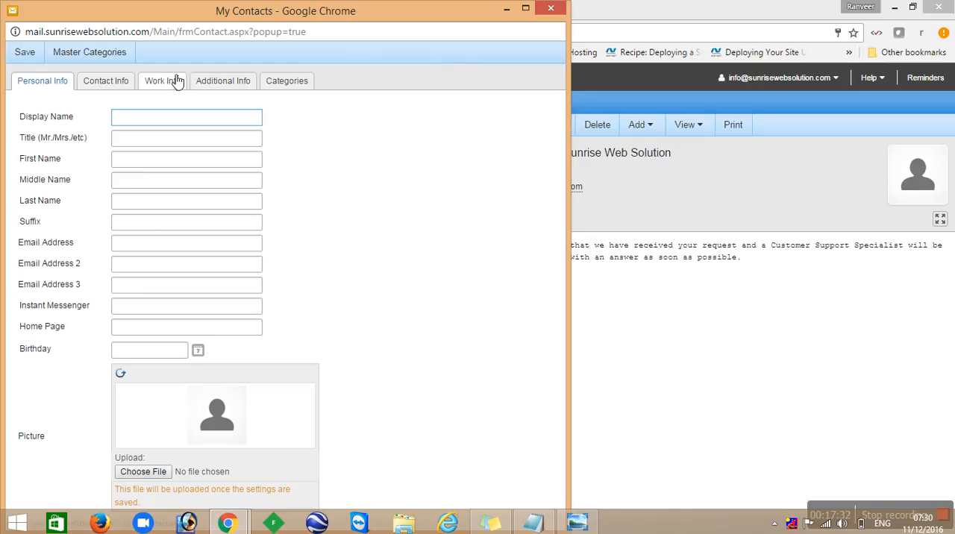
click(112, 84)
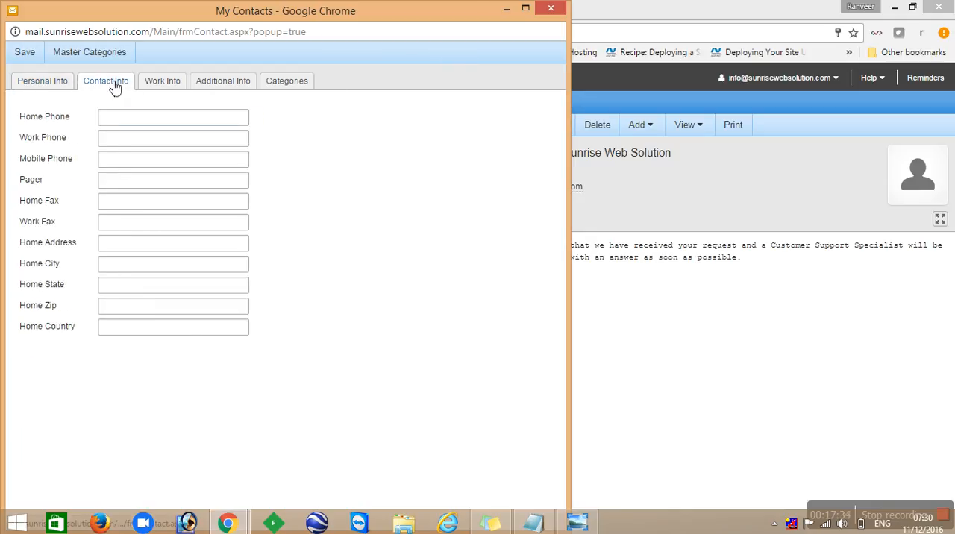
click(178, 83)
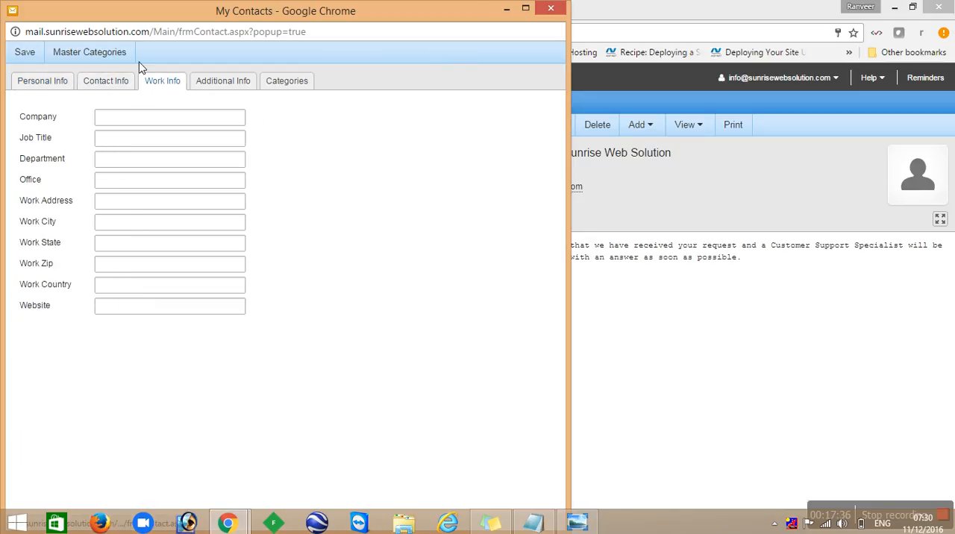
- Add a master category named Office for contacts
click(105, 56)
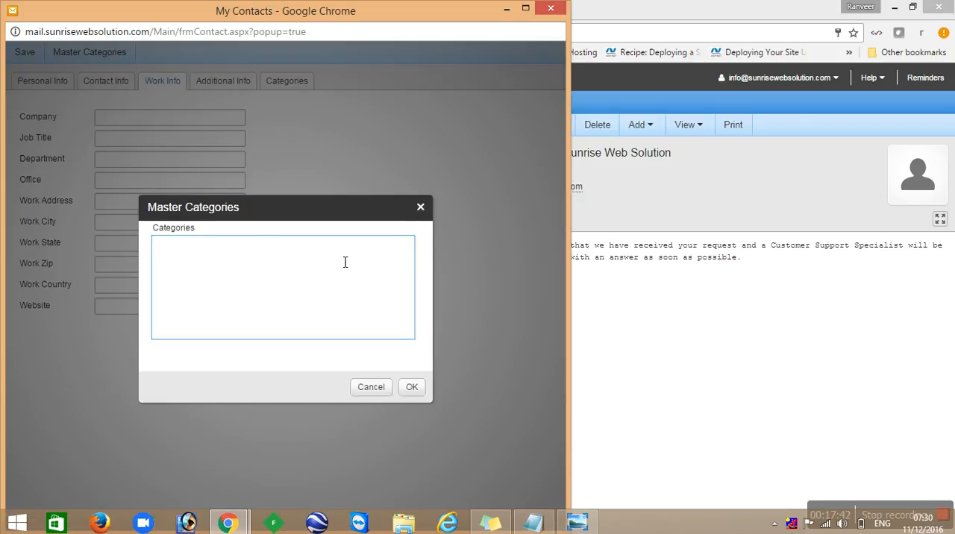
text(fice)
click(411, 388)
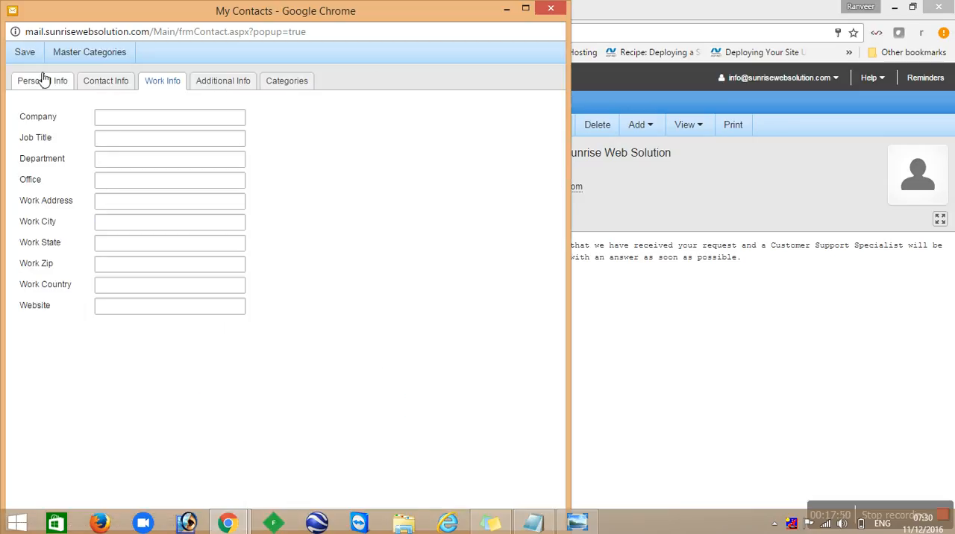
- In the contact's personal information, set the display name to Sunrise Web Solution and the title to Technical Support, correcting its spelling
click(43, 84)
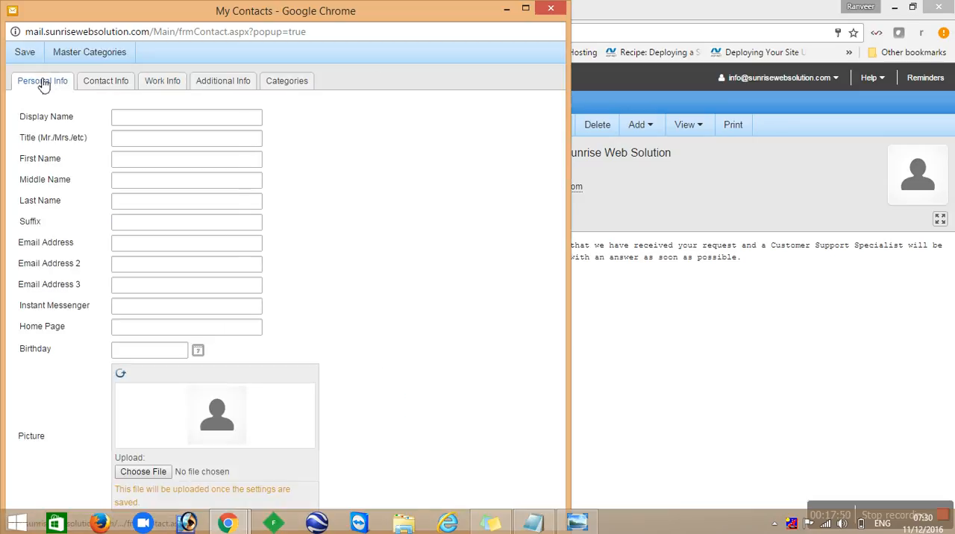
click(165, 121)
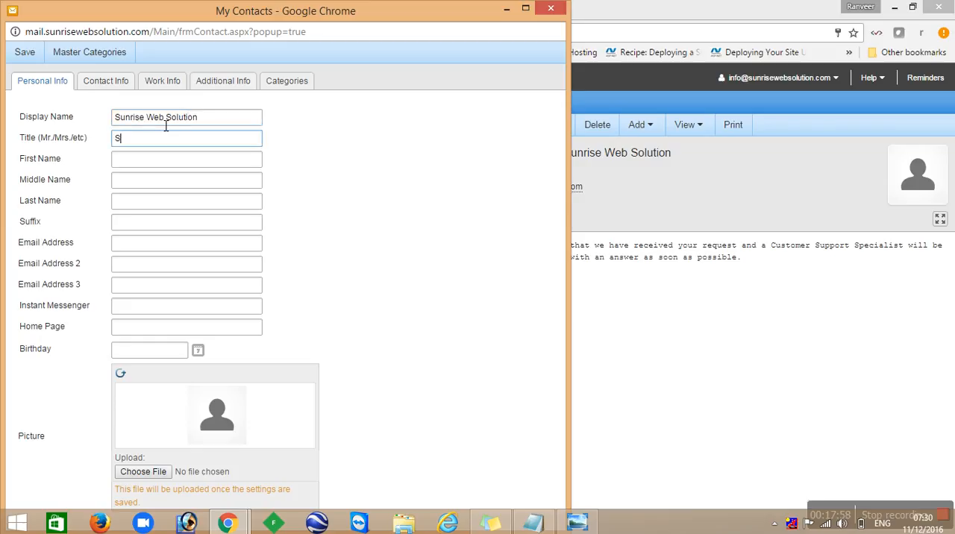
text(Techinal Support)
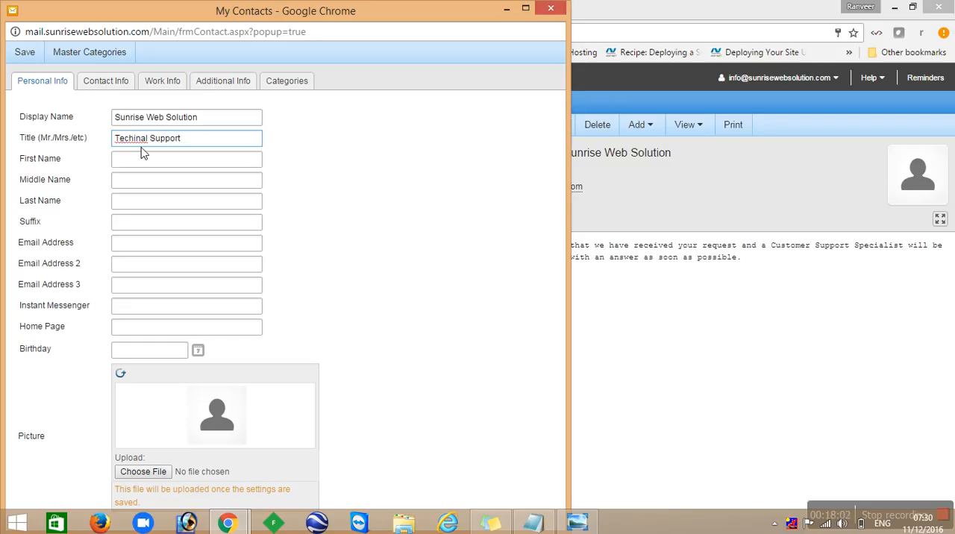
right_click(146, 143)
click(171, 154)
- Fill in the contact's first name as Sunrise, middle name as Web and last name as Solution
click(170, 164)
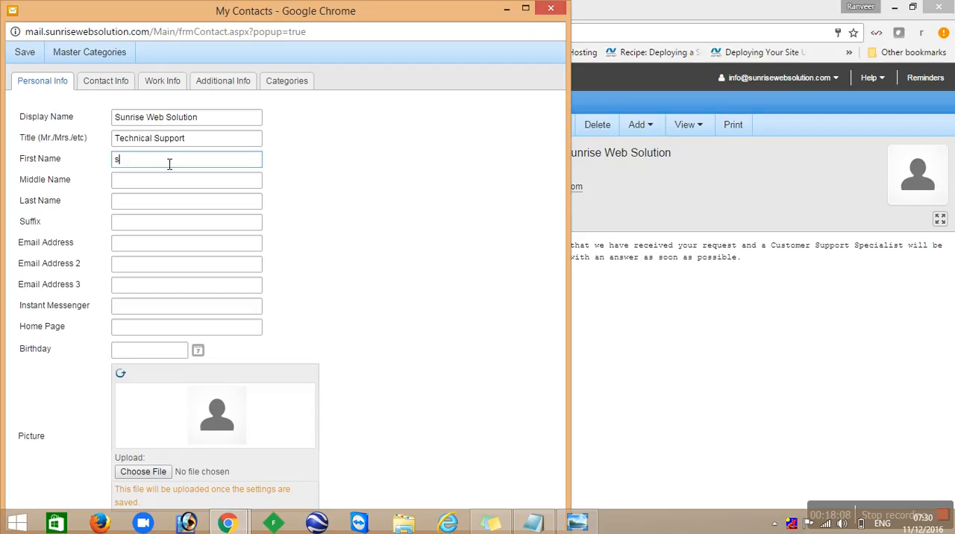
text(Web)
key(Tab)
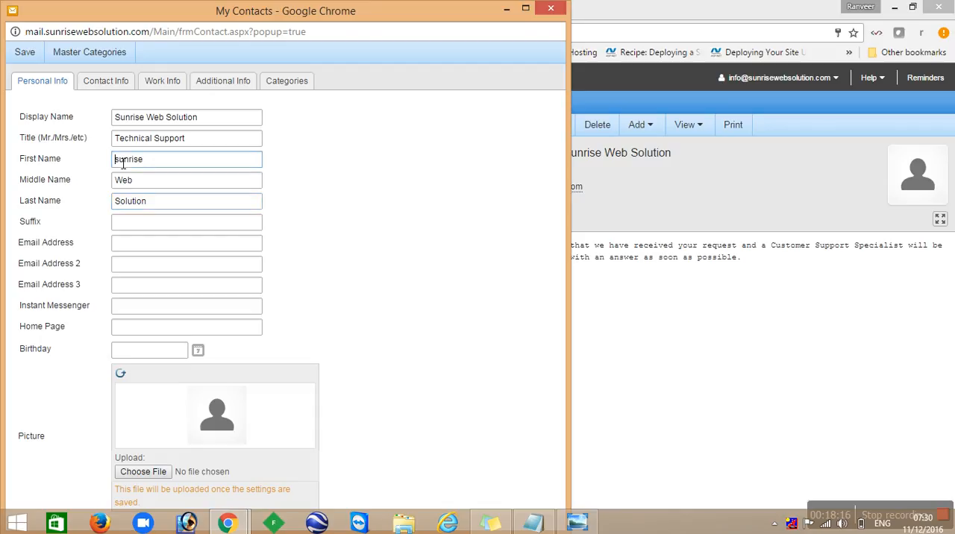
key(Delete)
text(S)
key(Tab)
key(Tab)
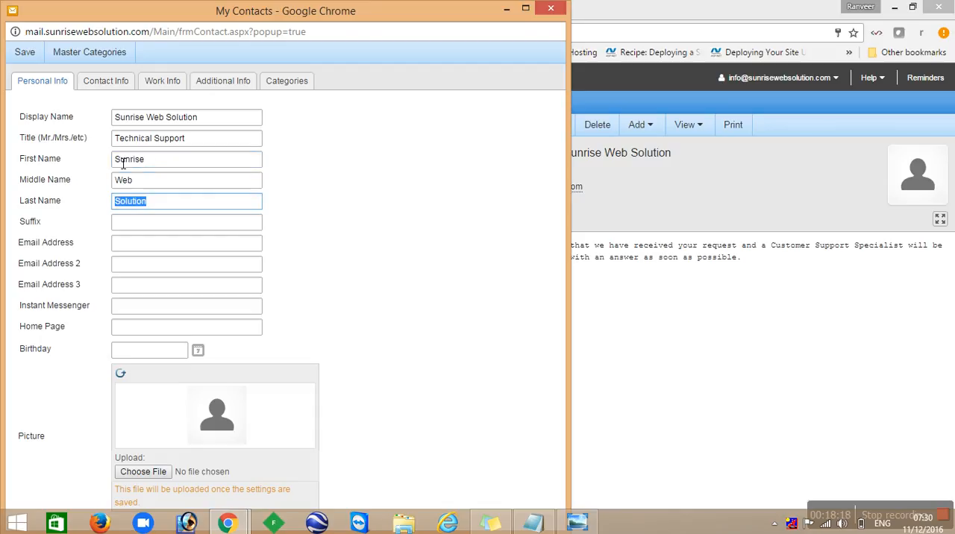
- Enter the contact's primary and second email addresses and set the home page to Sunrise Web Solution, leaving the birthday empty
key(Tab)
key(Tab)
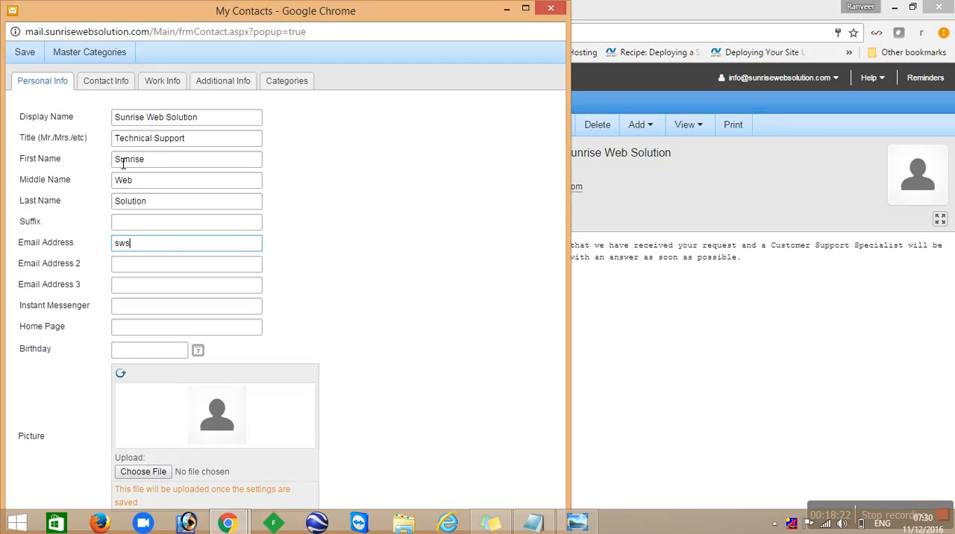
key(Tab)
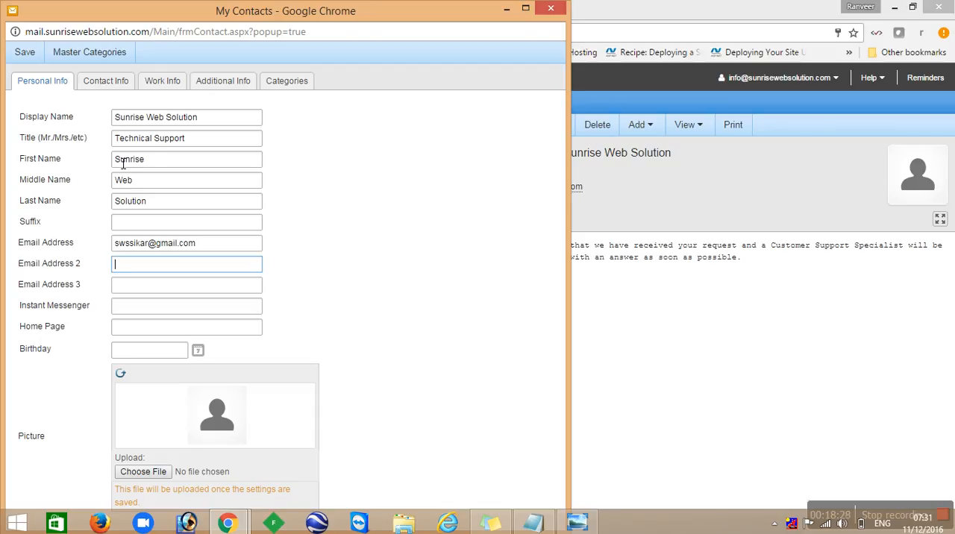
key(Tab)
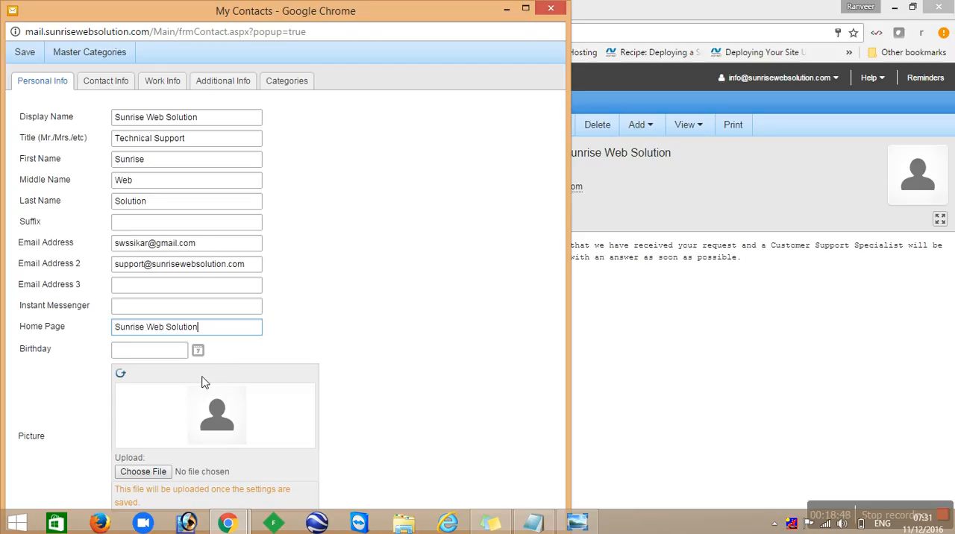
click(198, 351)
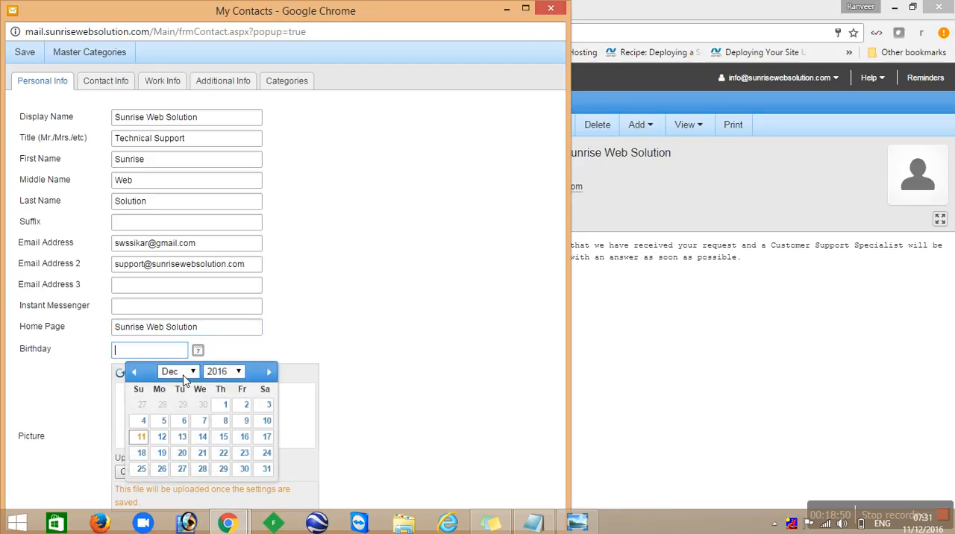
click(302, 351)
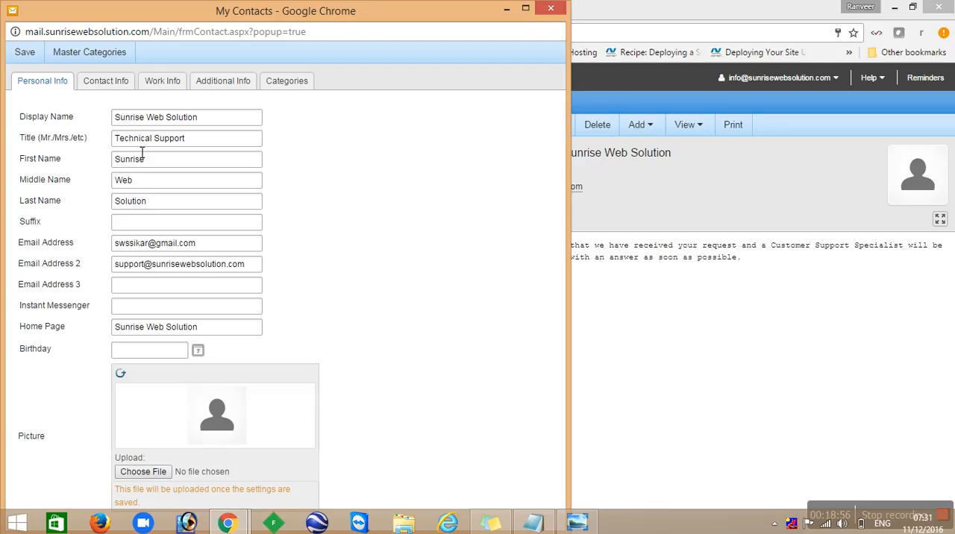
- Review the contact's remaining information pages, assign the contact to the Office category and save it
click(115, 86)
click(168, 86)
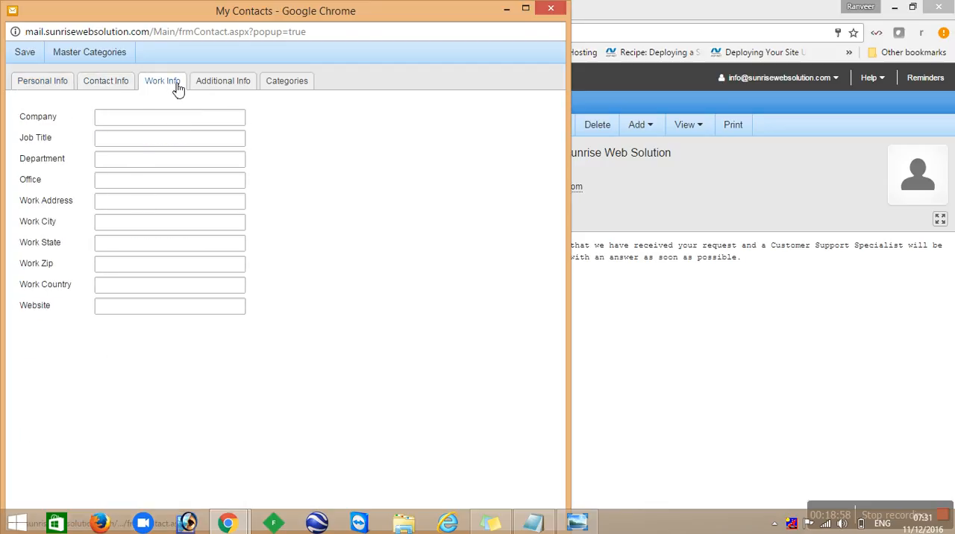
click(225, 85)
click(287, 86)
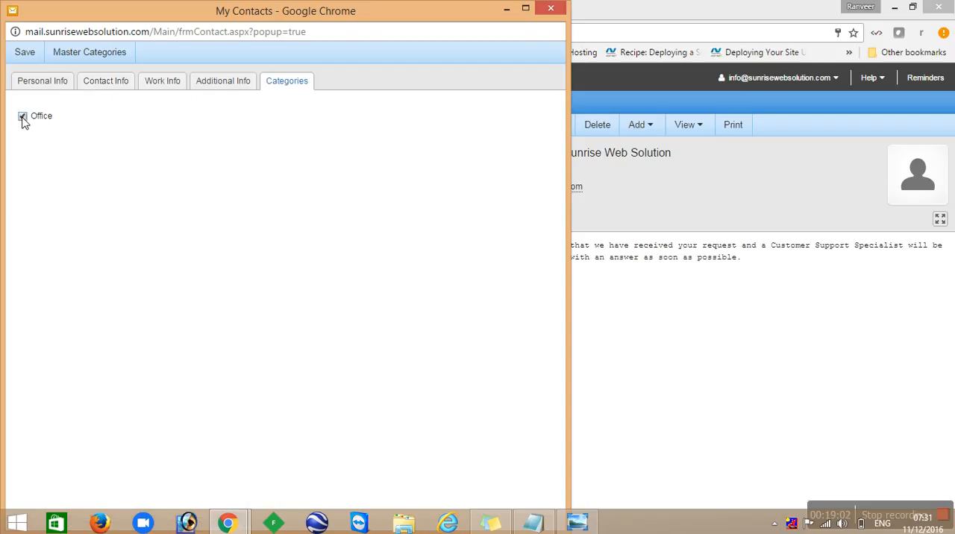
click(45, 86)
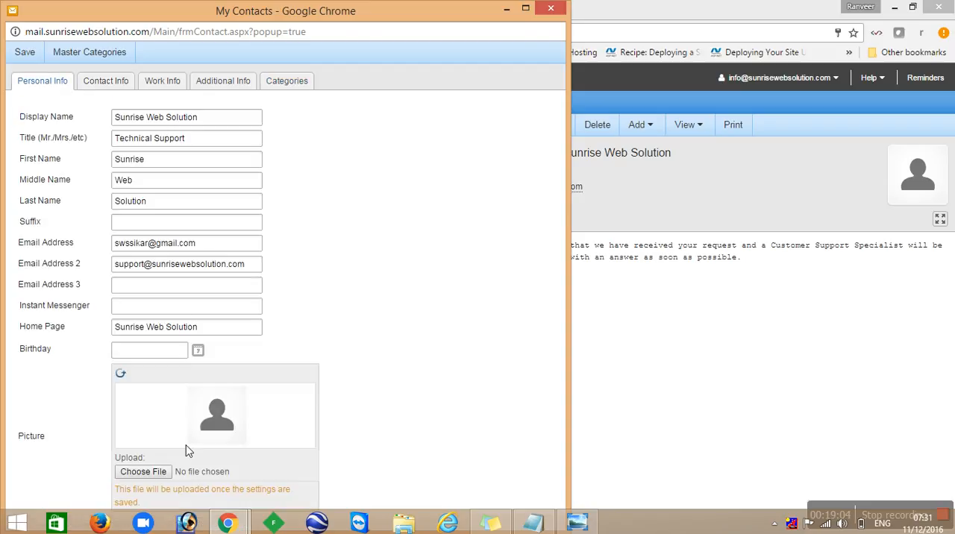
click(33, 58)
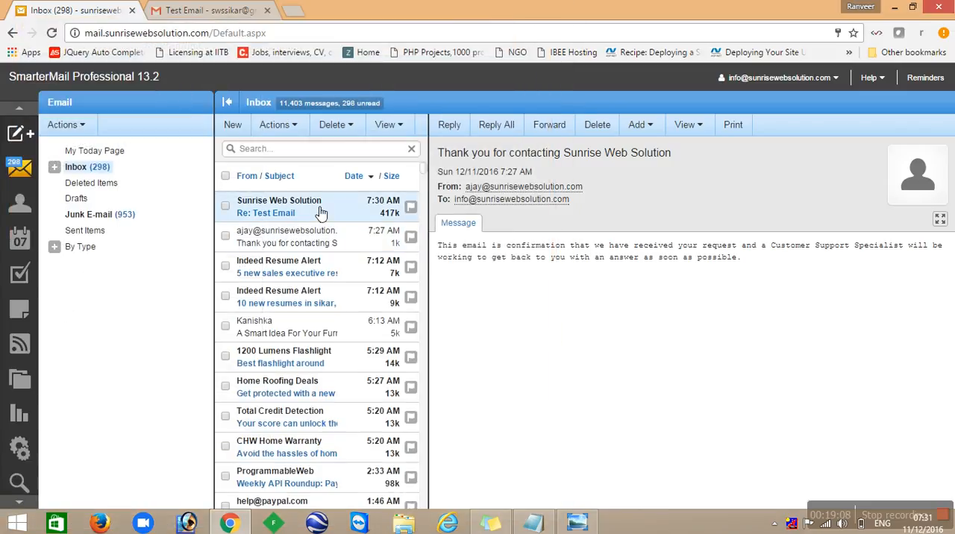
- Open the Re: Test Email reply in the inbox and read through its quoted message and inline image
click(321, 213)
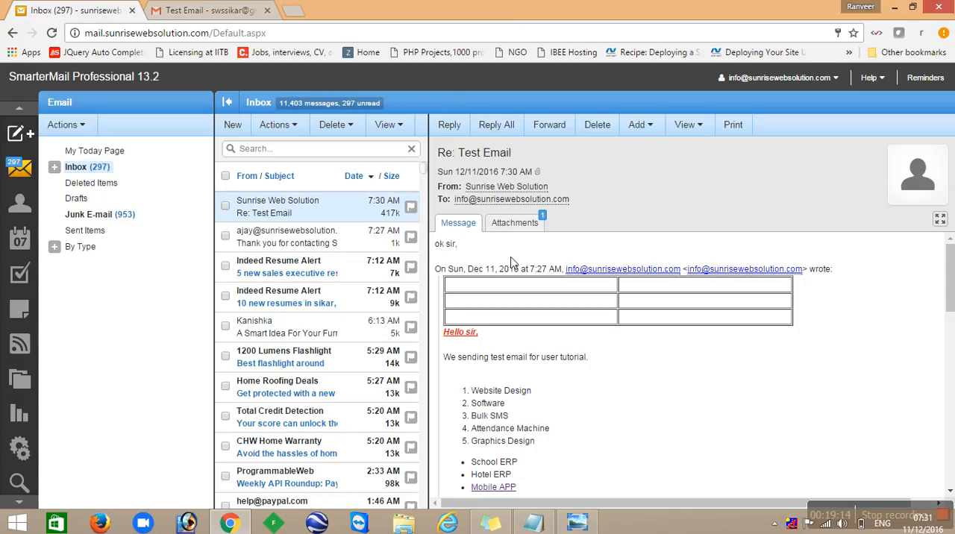
scroll(595, 391, down, 5)
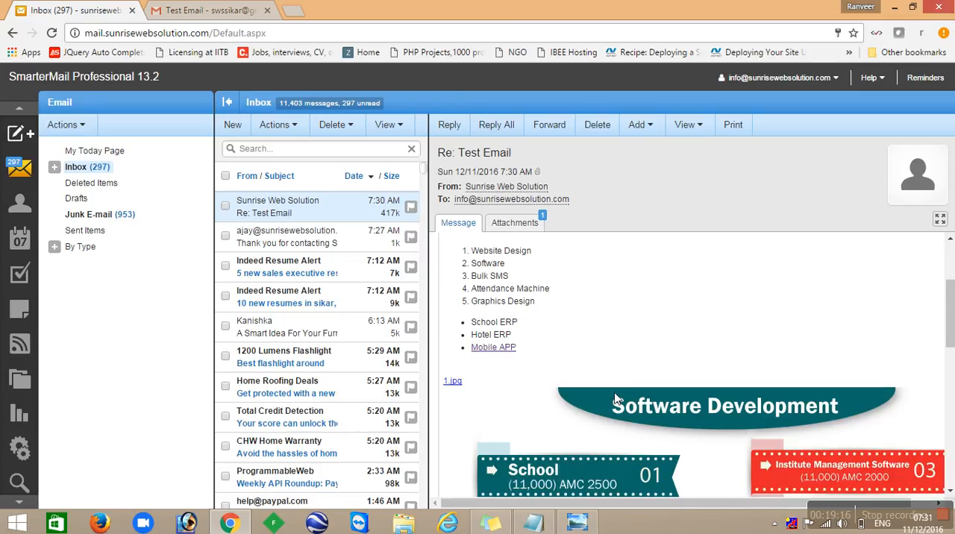
scroll(614, 394, up, 4)
scroll(611, 400, down, 1)
scroll(612, 398, up, 4)
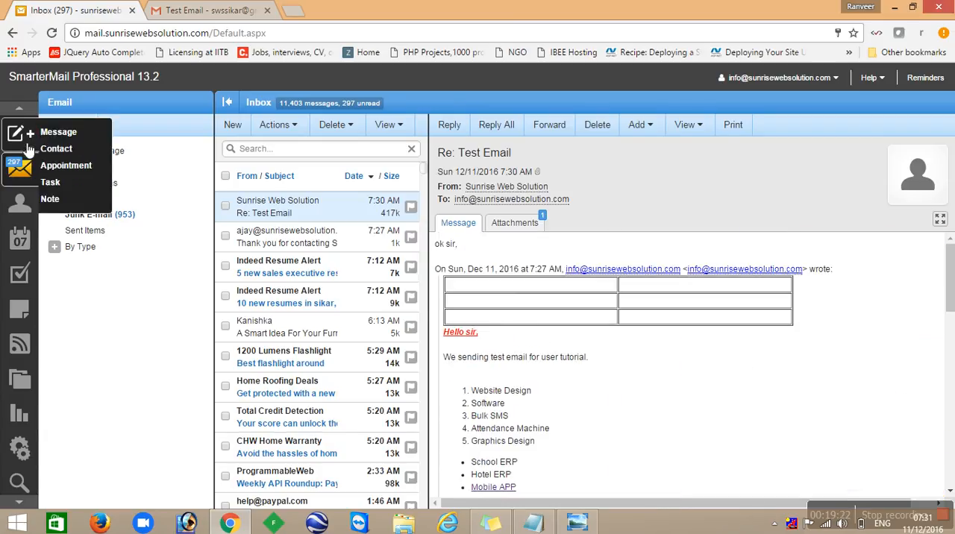
- Look over blank contact and appointment forms, checking the appointment's attendee availability for the next day, and close both unsaved
click(54, 148)
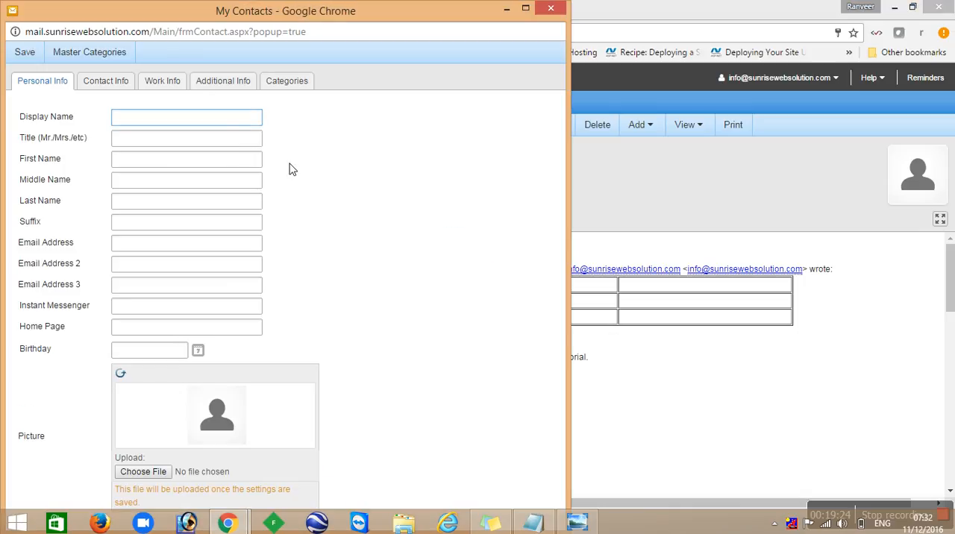
click(555, 12)
mouse_move(39, 142)
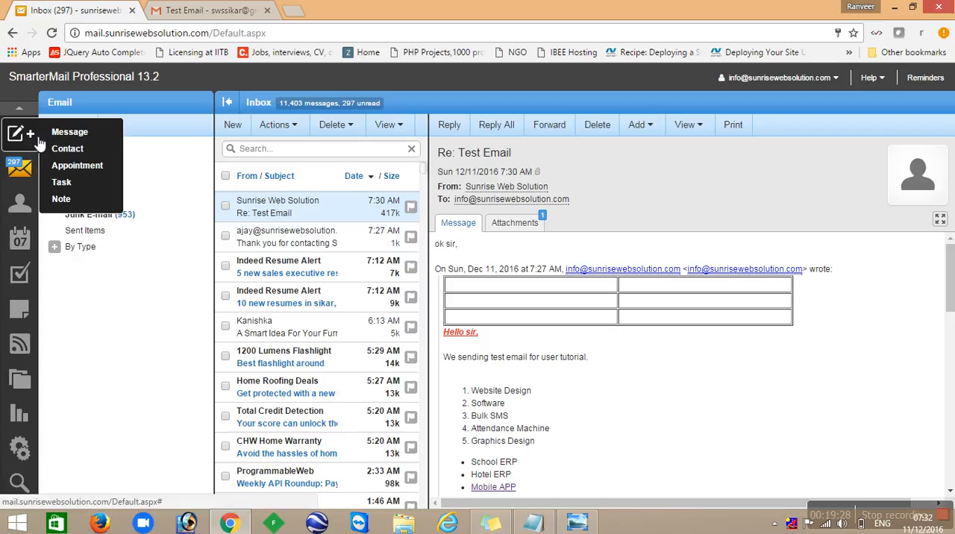
click(79, 166)
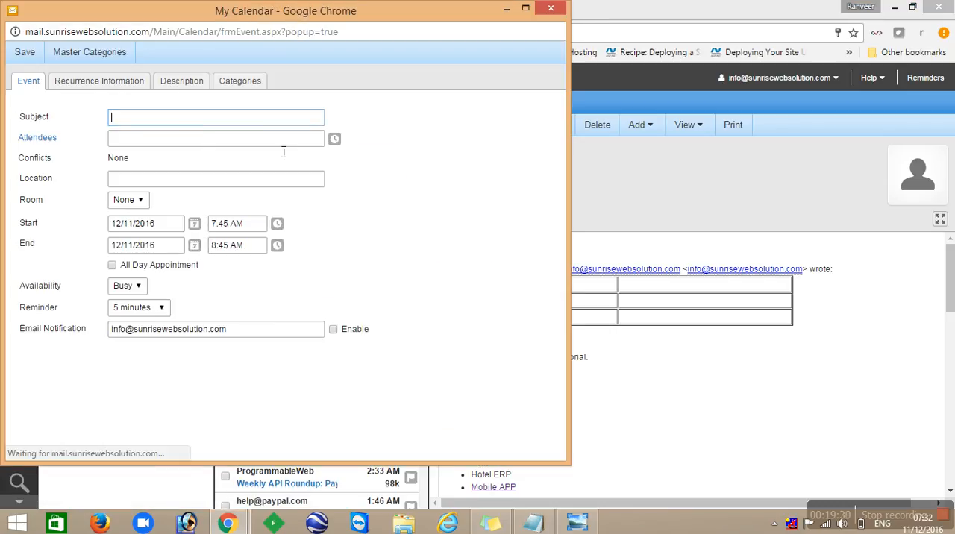
click(264, 138)
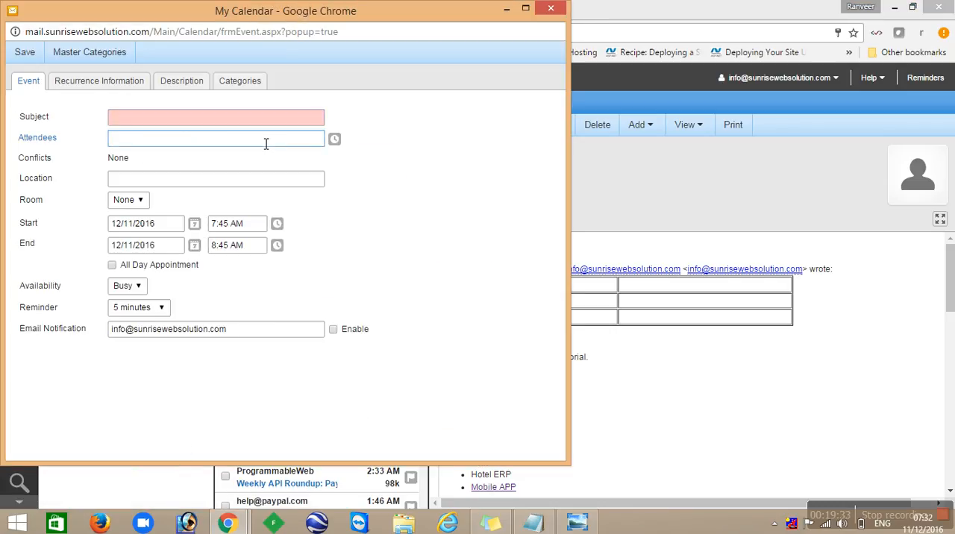
click(335, 139)
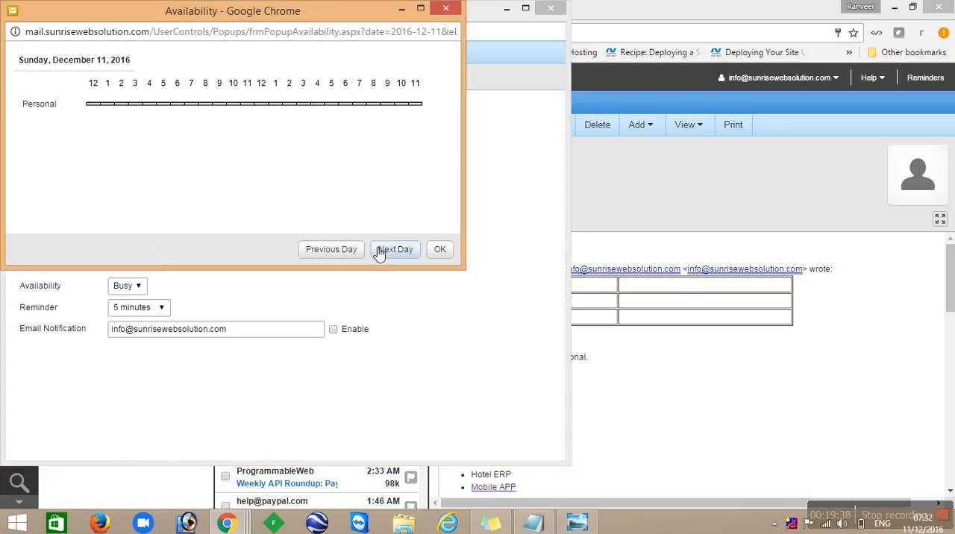
click(411, 254)
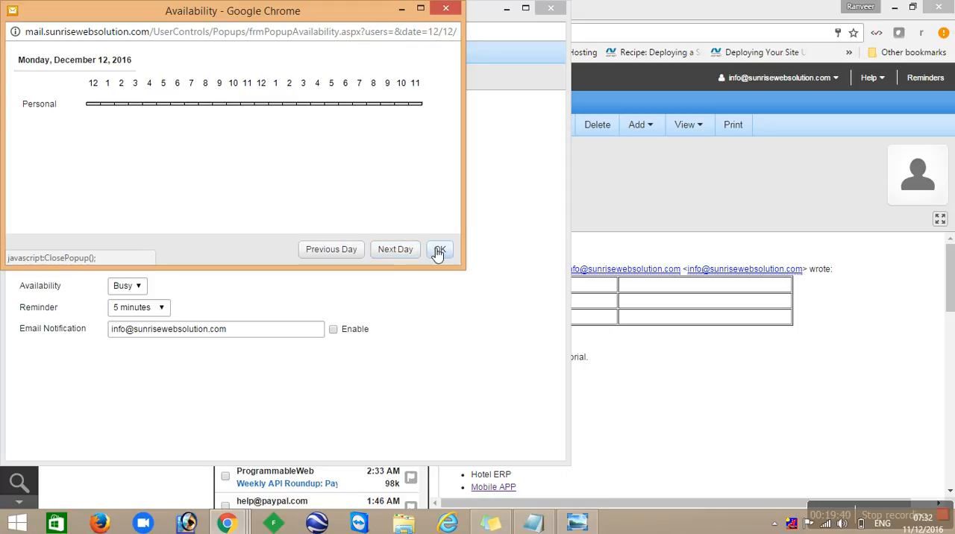
click(440, 251)
click(173, 182)
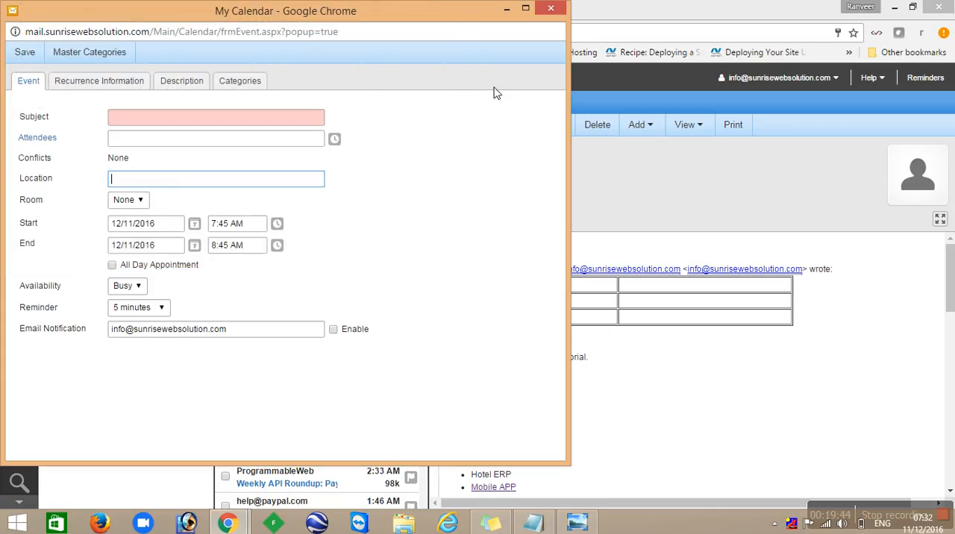
click(551, 9)
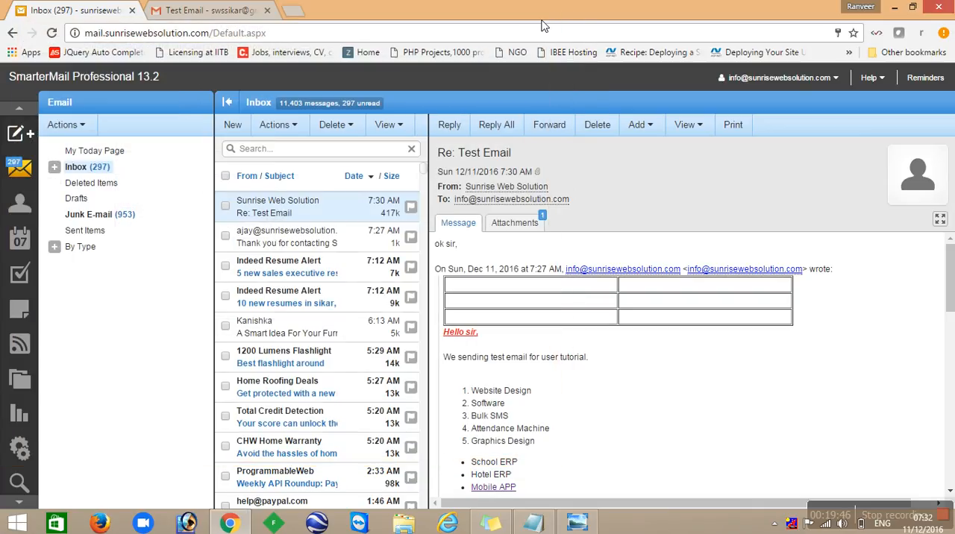
- Open a new task form and examine its reminder, priority and status options
mouse_move(30, 136)
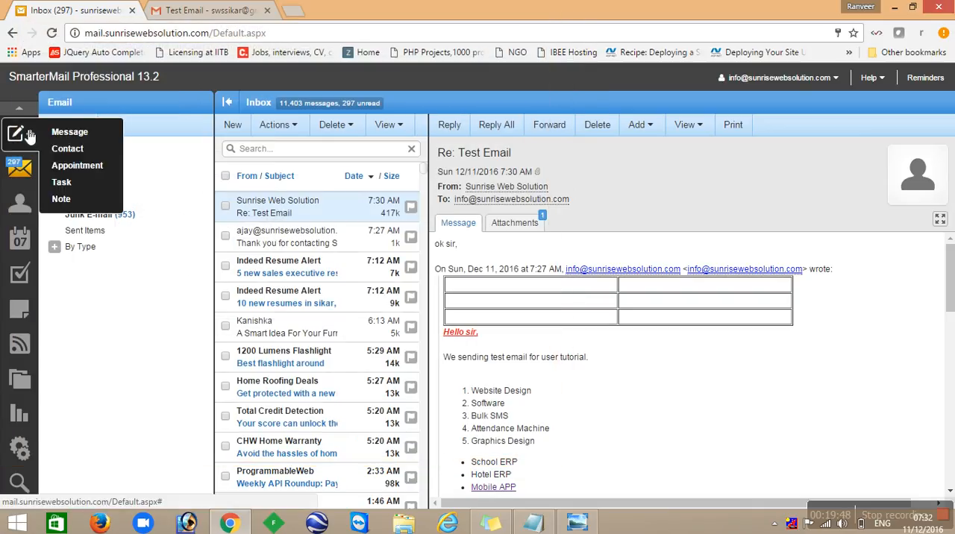
click(64, 183)
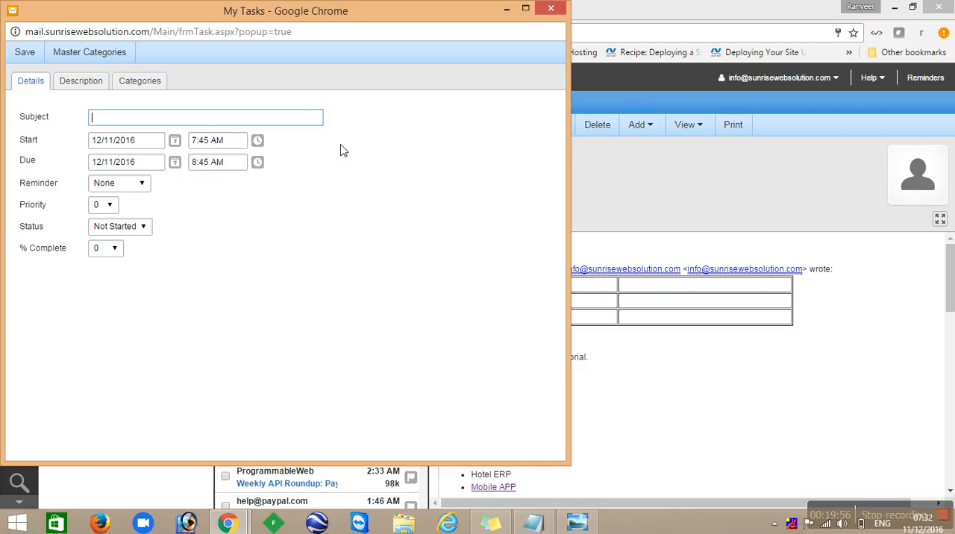
click(142, 184)
click(142, 185)
click(103, 206)
click(155, 220)
click(142, 227)
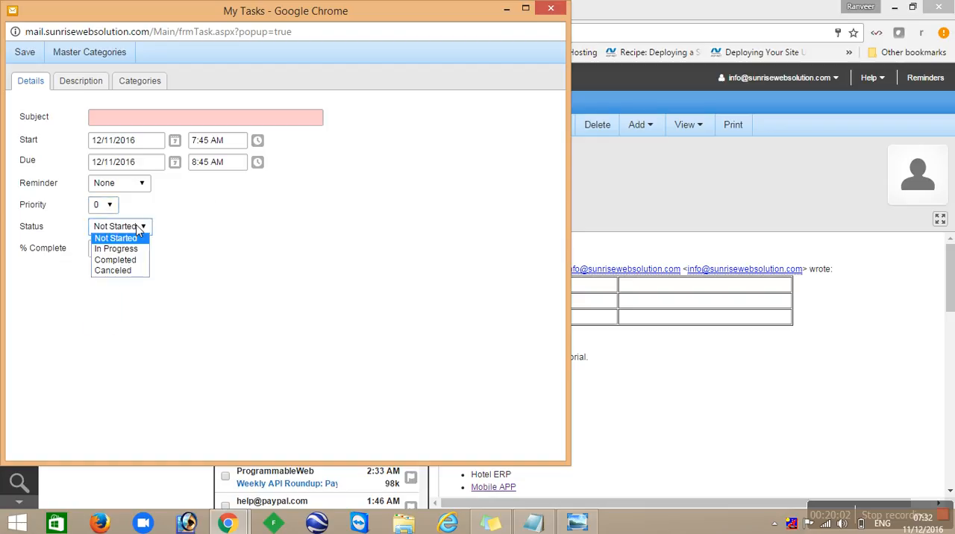
click(140, 237)
click(147, 236)
click(191, 252)
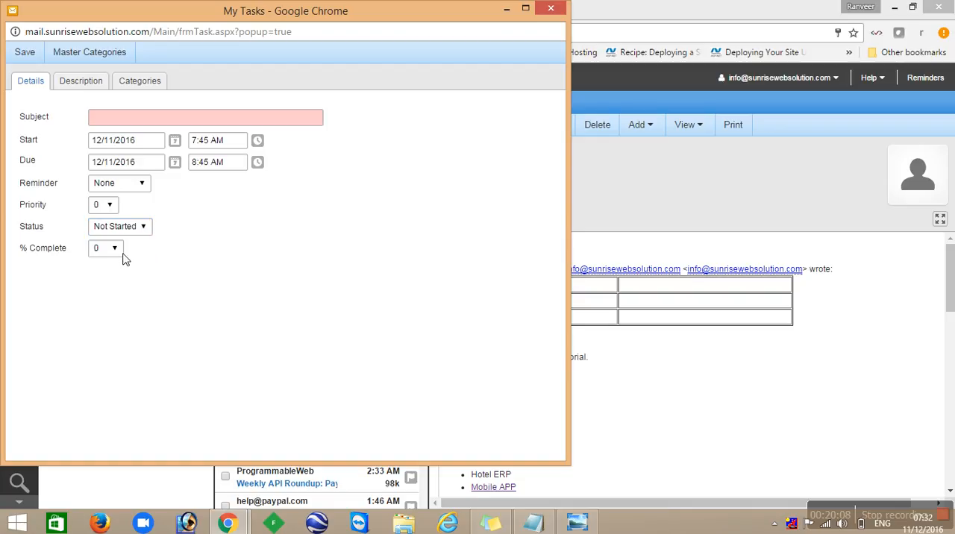
- Set the task's completion to 70 percent and check its description page
click(113, 253)
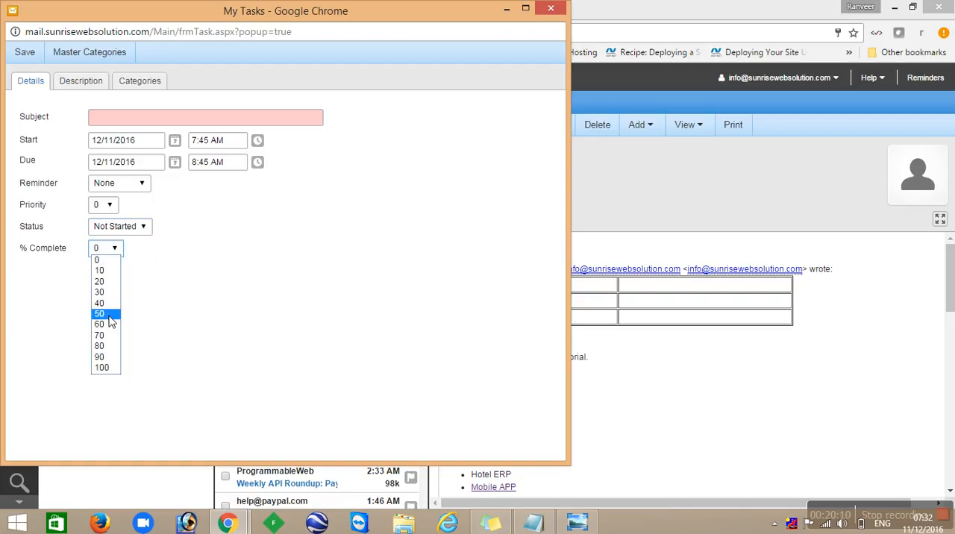
click(100, 335)
click(178, 123)
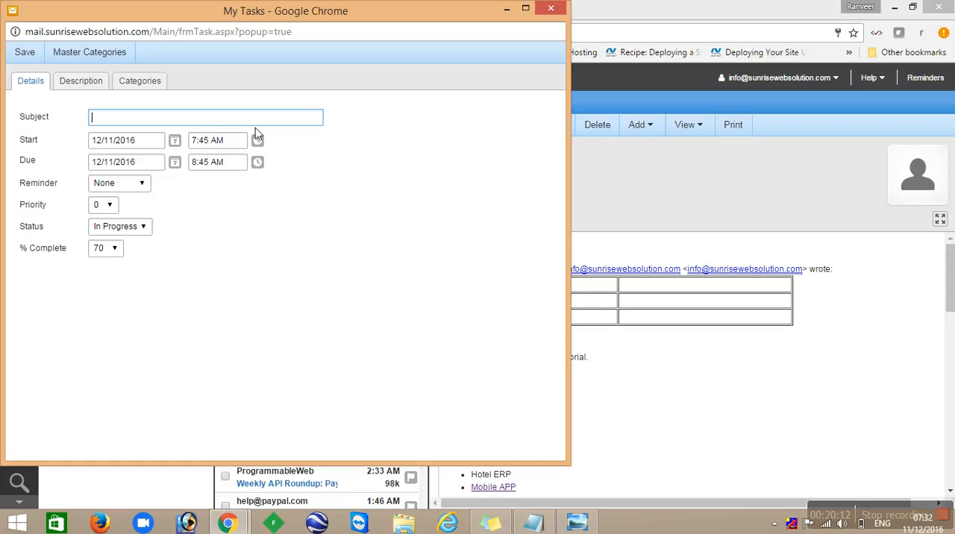
click(83, 82)
click(33, 90)
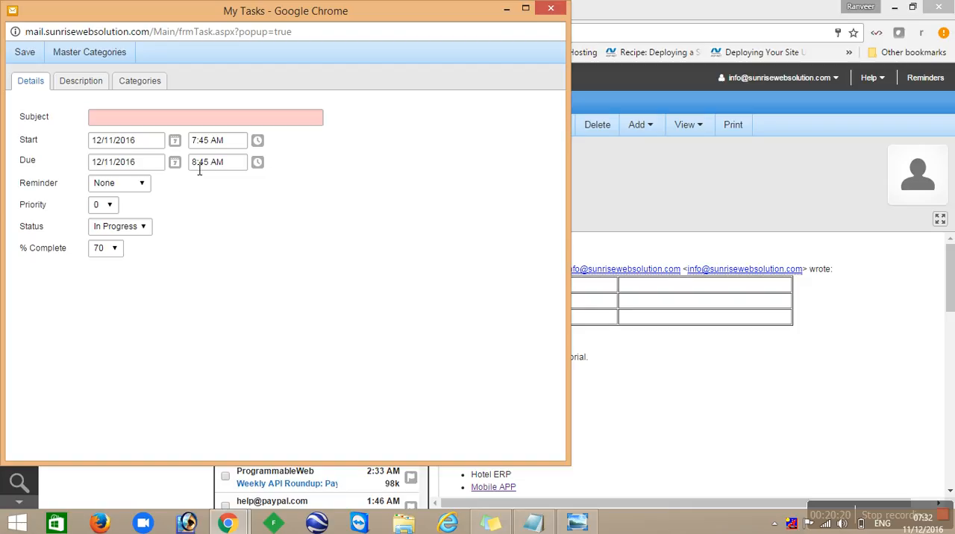
- Examine the task's priority and status choices again and close the form without saving
click(102, 211)
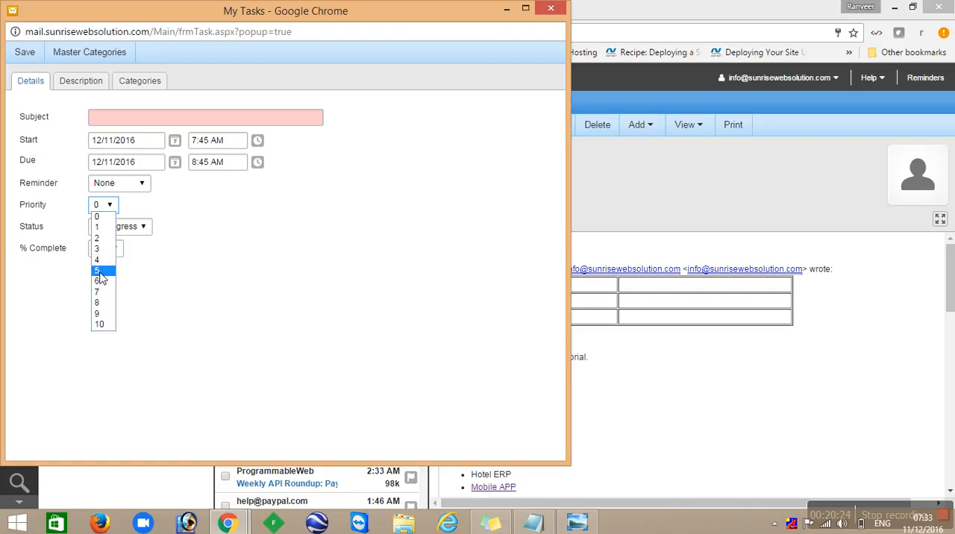
click(220, 228)
click(131, 231)
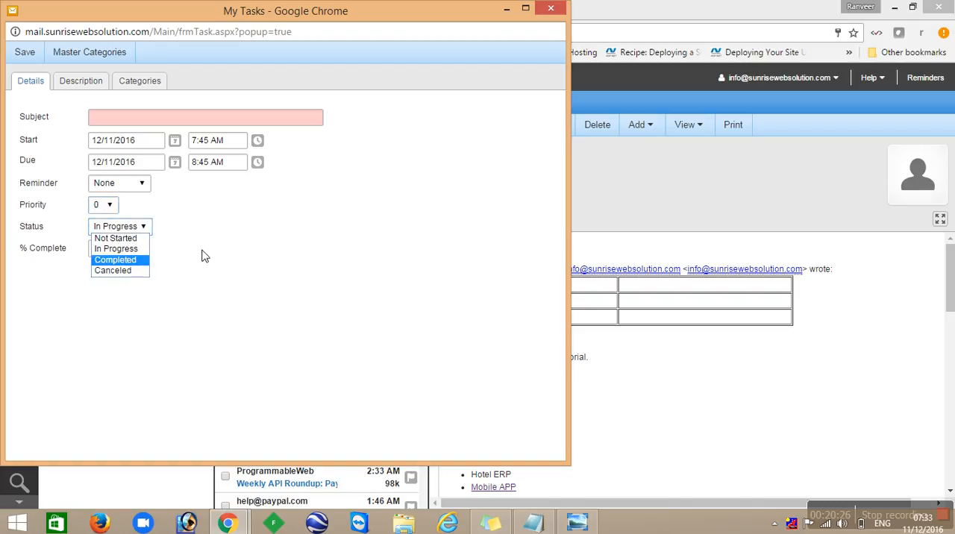
drag(207, 251, 174, 251)
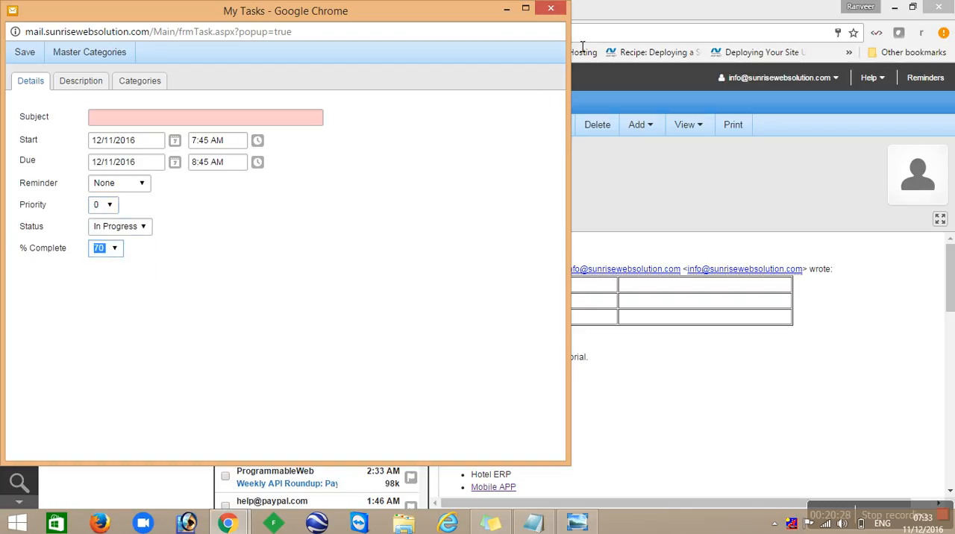
click(564, 9)
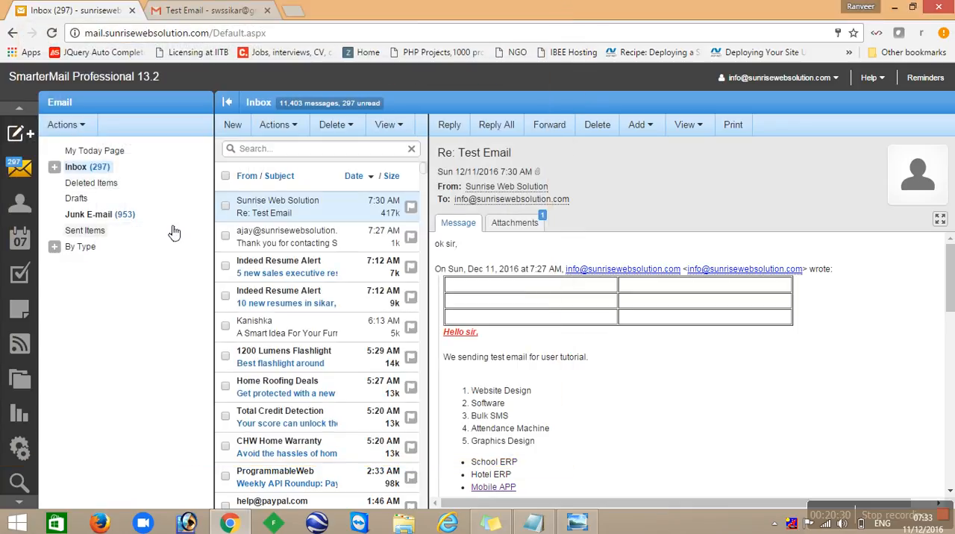
- Open a new note form, look at its categories and text editor, and close it without saving
click(20, 135)
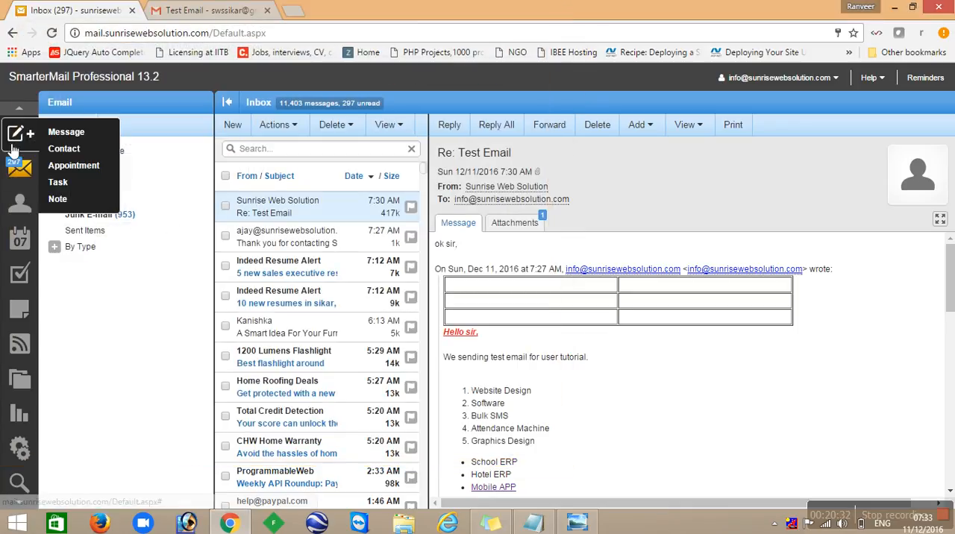
click(61, 199)
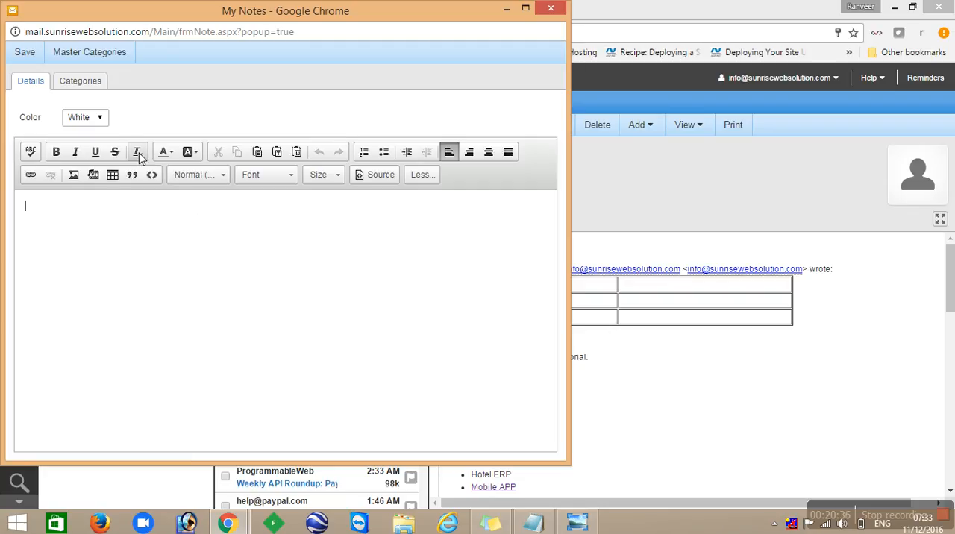
click(105, 88)
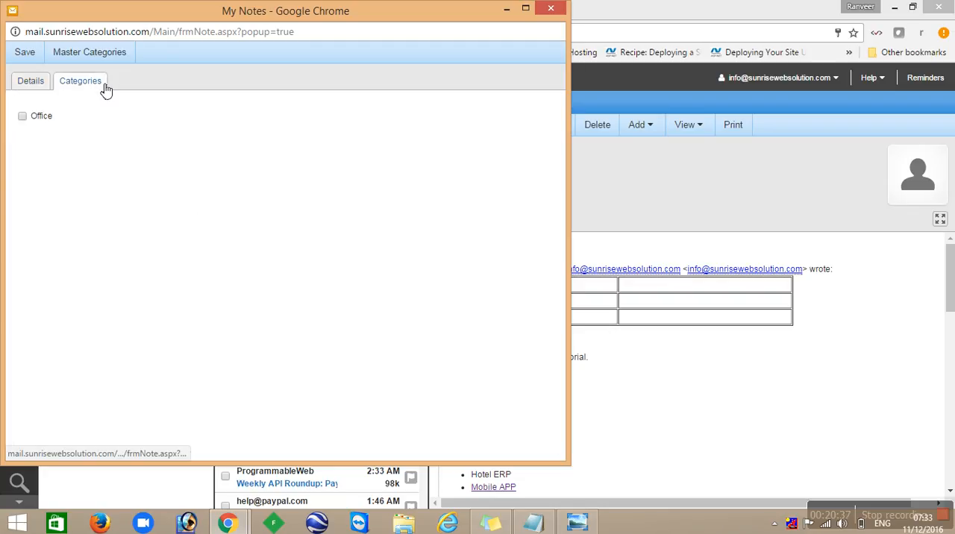
click(40, 87)
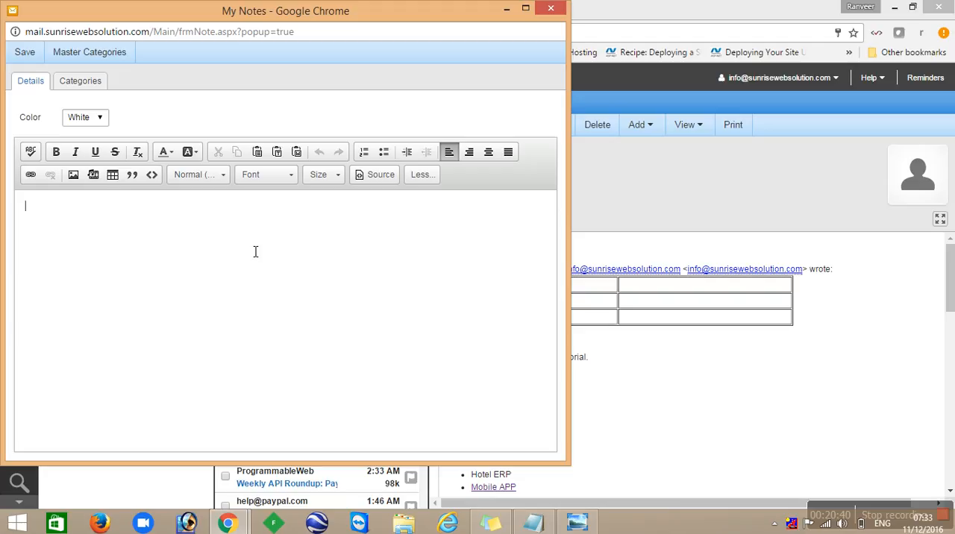
click(556, 10)
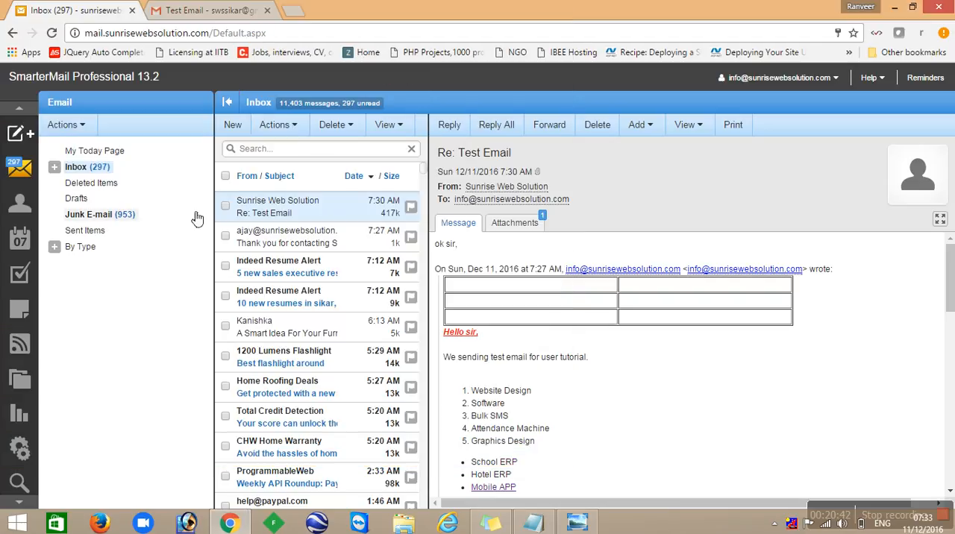
- View the Inbox and Deleted Items folders, ending back in the Inbox
click(76, 170)
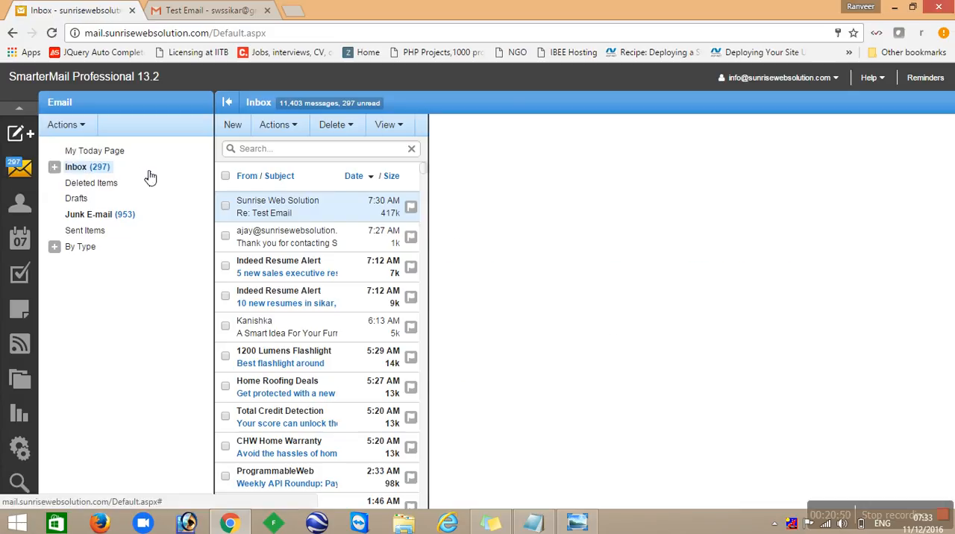
click(101, 185)
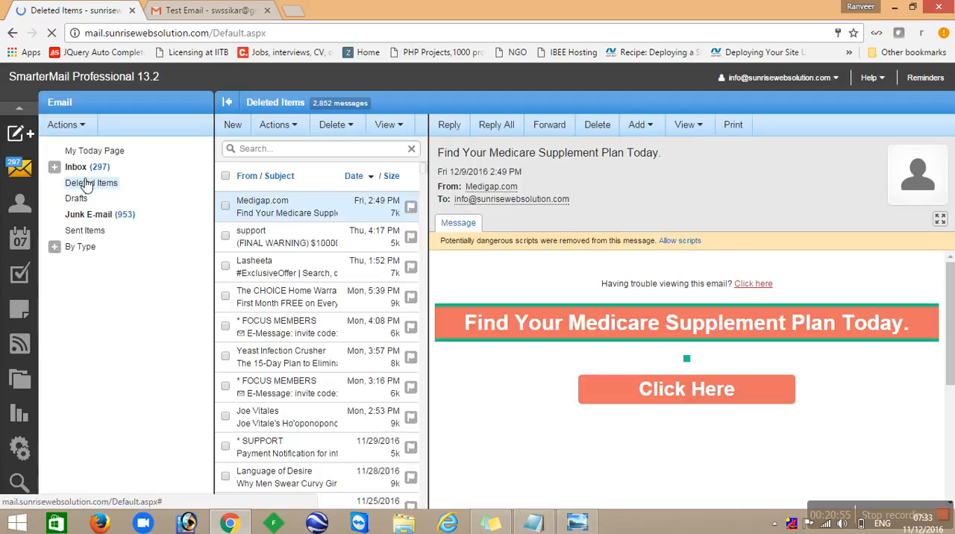
click(96, 168)
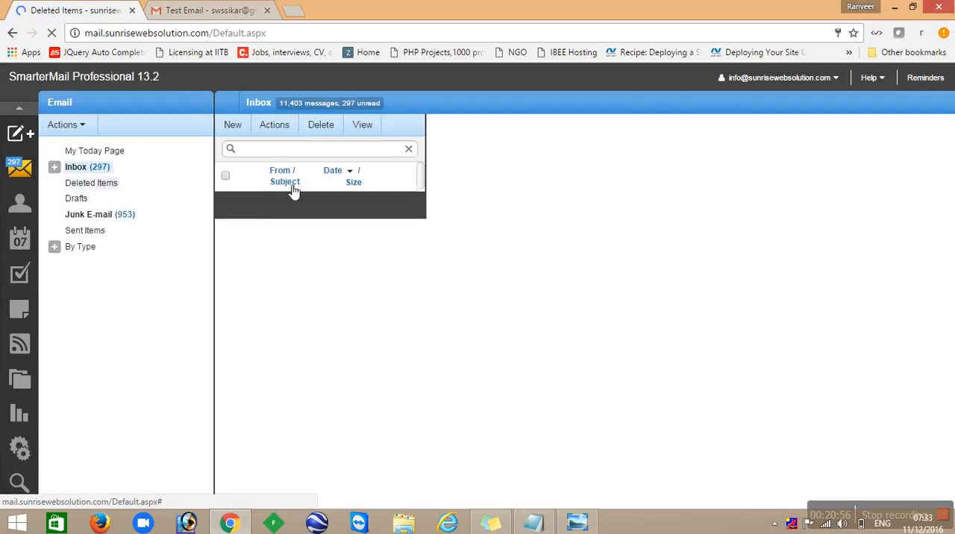
- Delete the Indeed Resume Alert message about 5 new sales executive resumes from the inbox
click(227, 266)
click(332, 125)
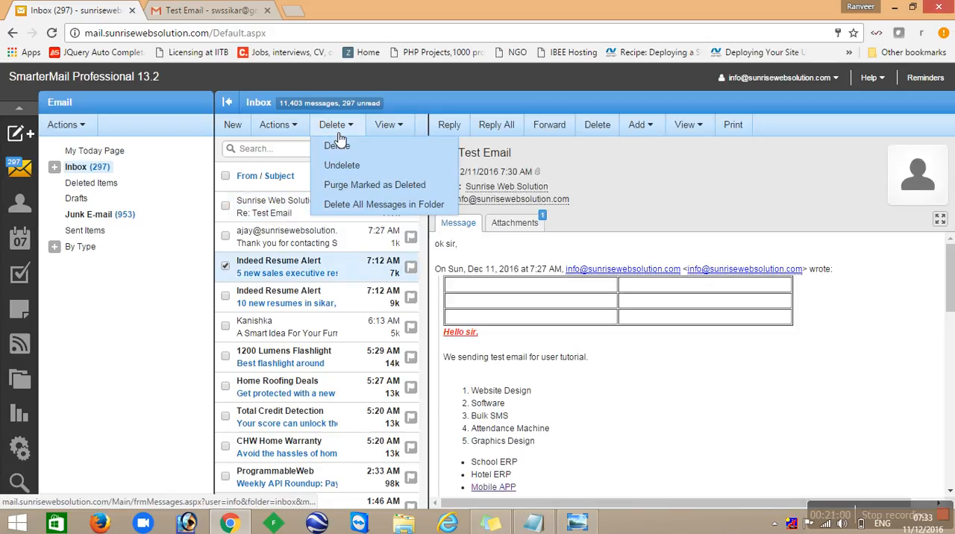
click(345, 147)
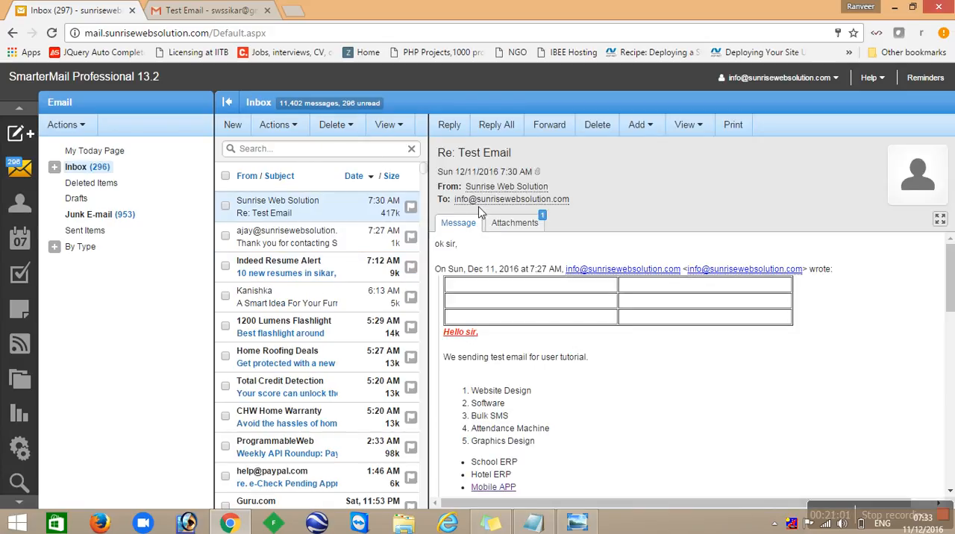
- Check the Deleted Items folder for the removed message and look through the Drafts and Junk E-mail folders
click(91, 184)
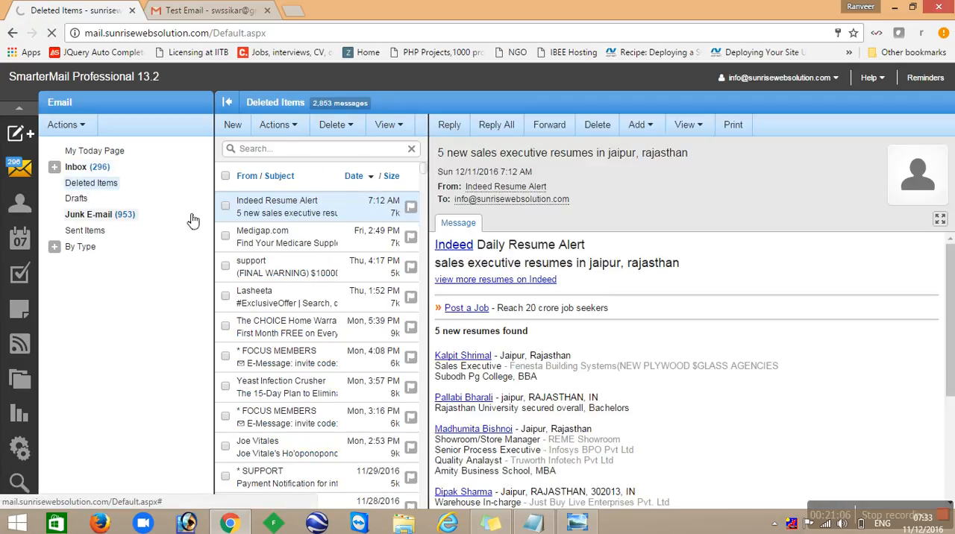
click(78, 200)
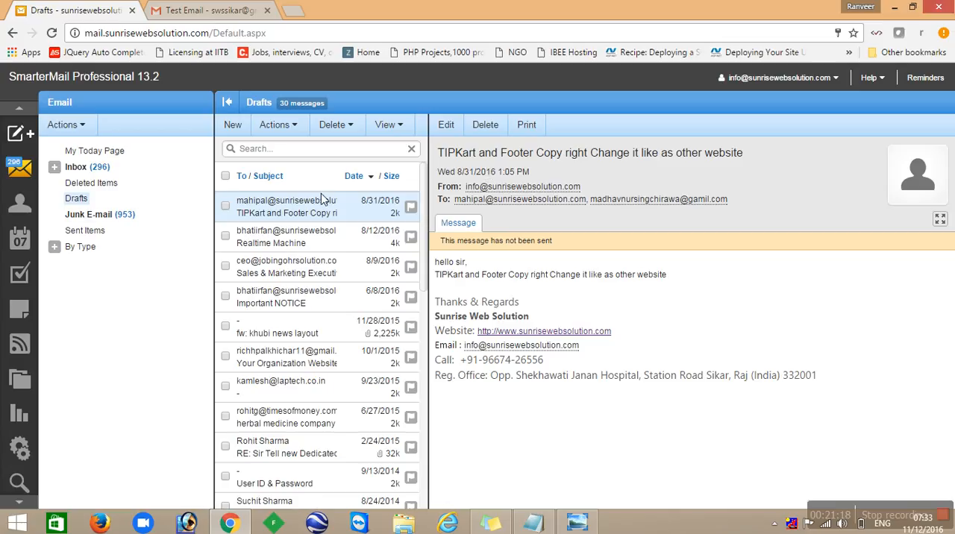
click(93, 218)
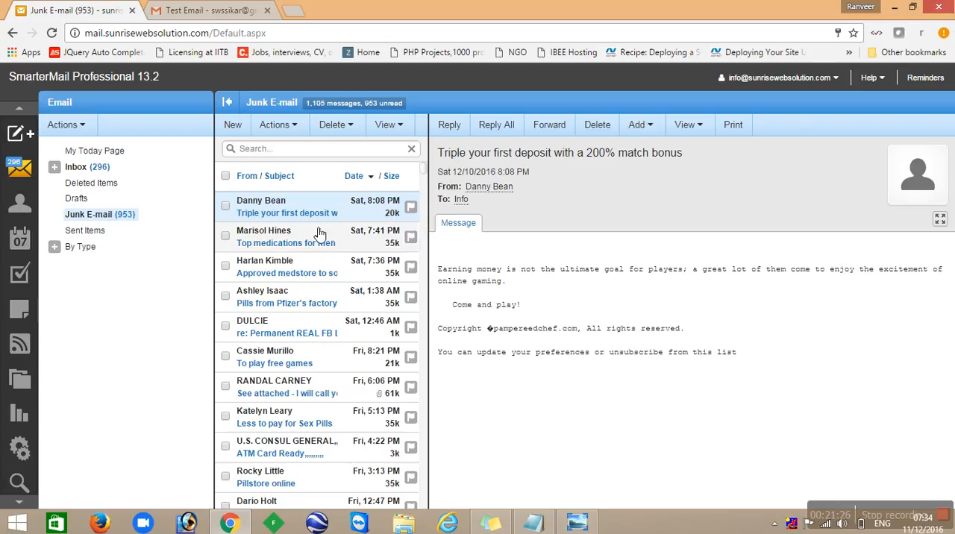
- View the Sent Items folder and expand and collapse the By Type group
click(97, 233)
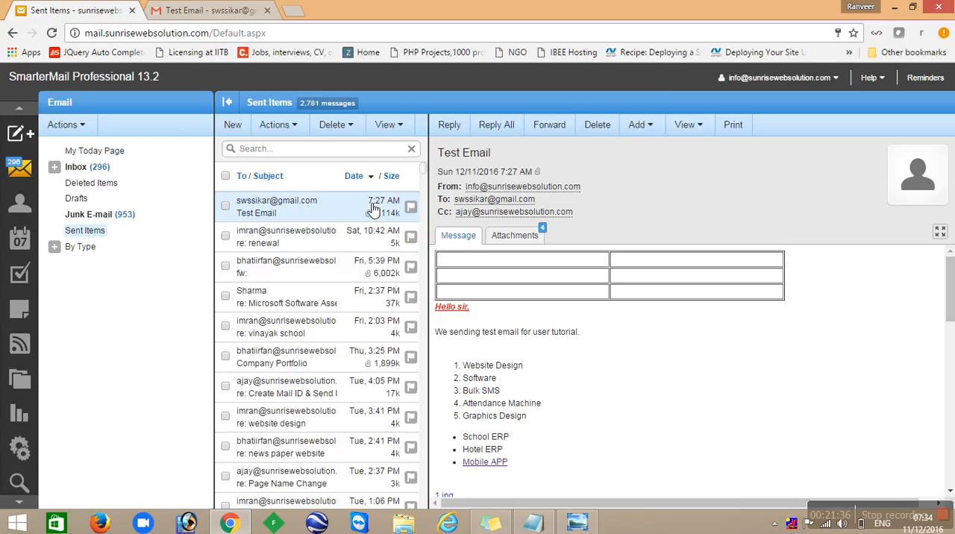
click(59, 248)
click(56, 248)
- Open the first entry in My Contacts, look at its personal info form, and close it without saving
click(19, 213)
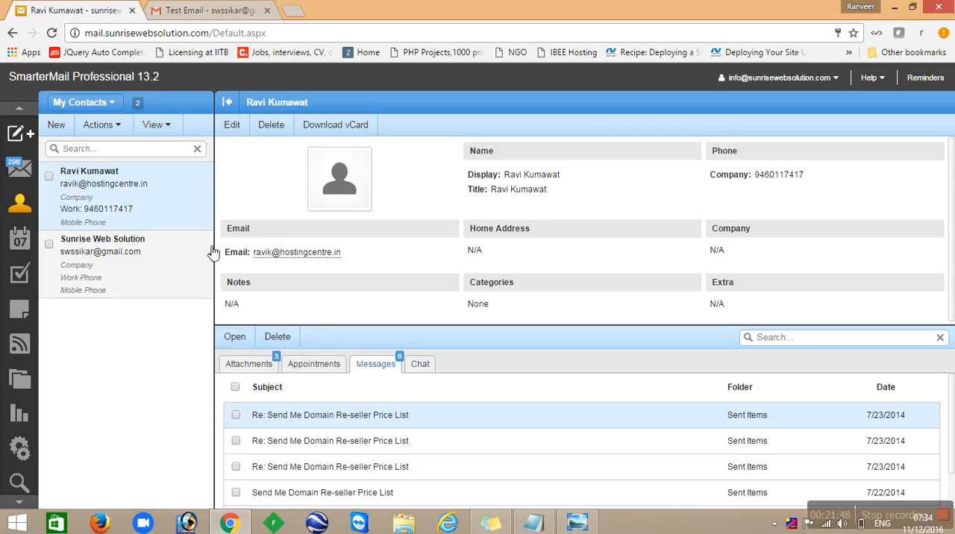
double_click(156, 187)
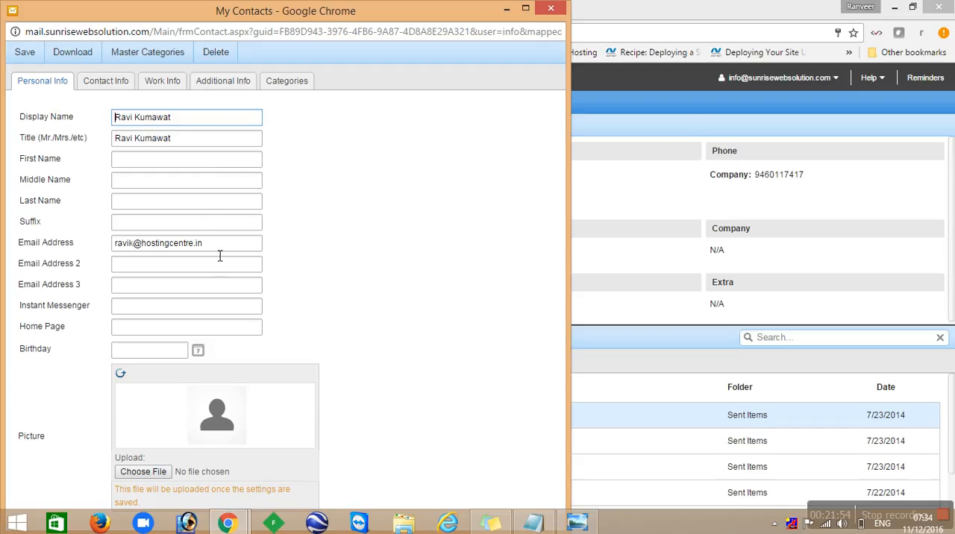
click(550, 14)
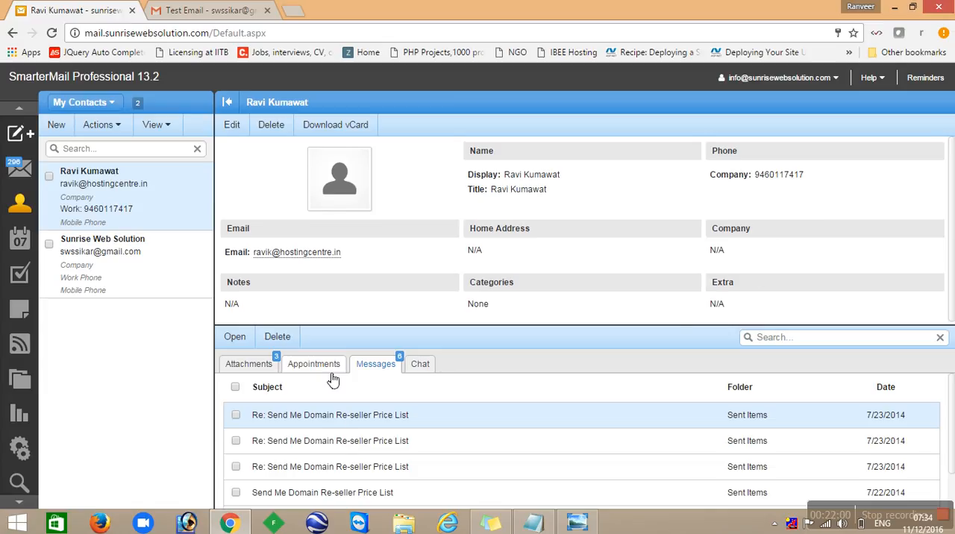
- Look through the first contact's related appointments, attachments, chat and messages
click(333, 366)
click(256, 375)
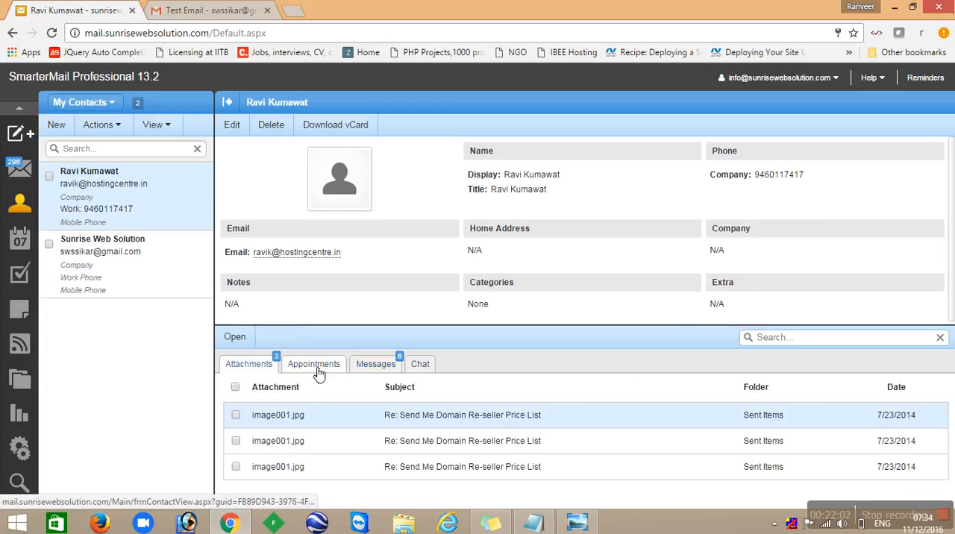
click(433, 370)
click(382, 373)
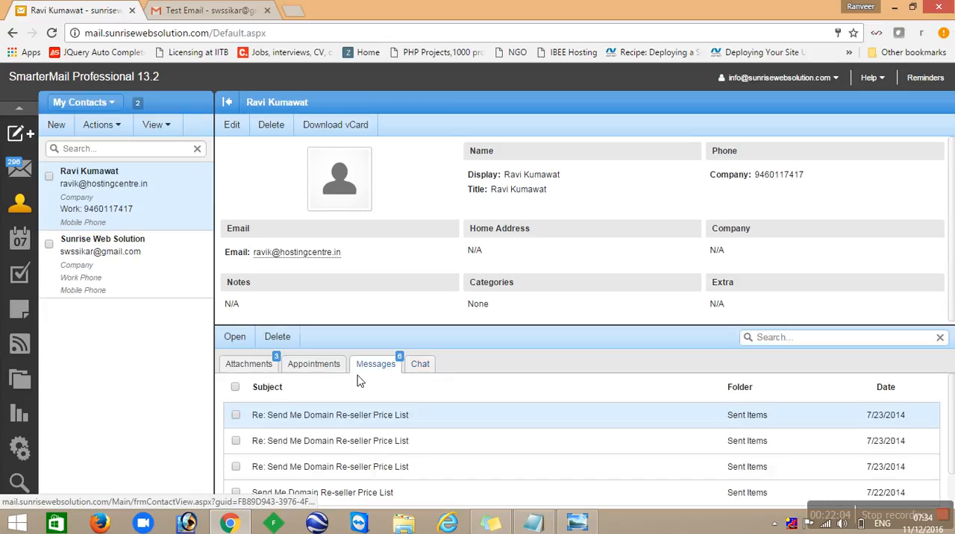
scroll(446, 394, down, 1)
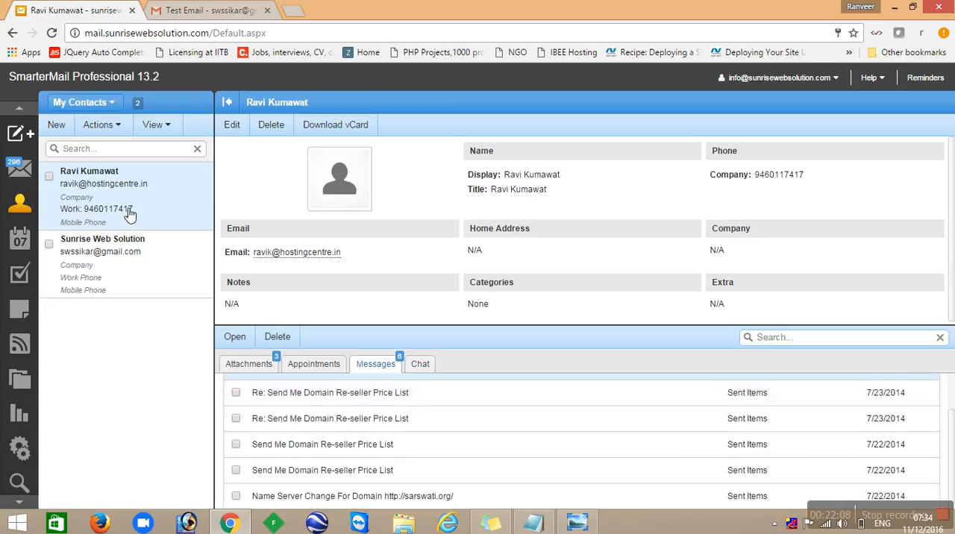
- Select the Sunrise Web Solution contact and look through the messages exchanged with it
click(136, 248)
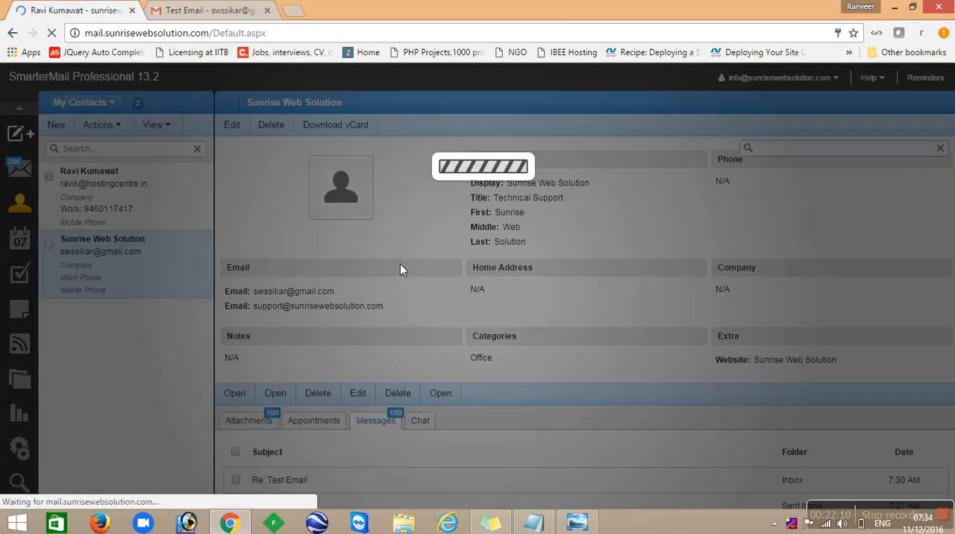
scroll(336, 420, down, 10)
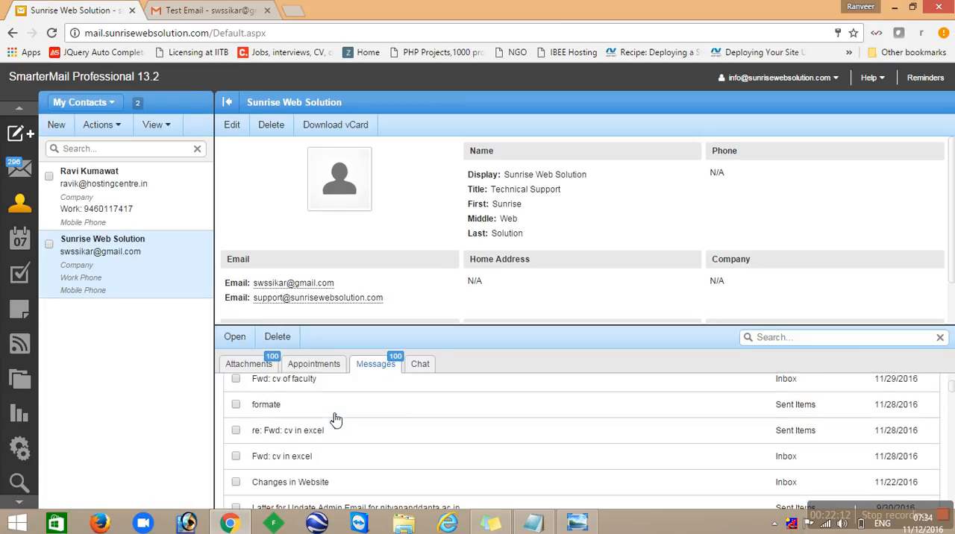
scroll(358, 440, down, 12)
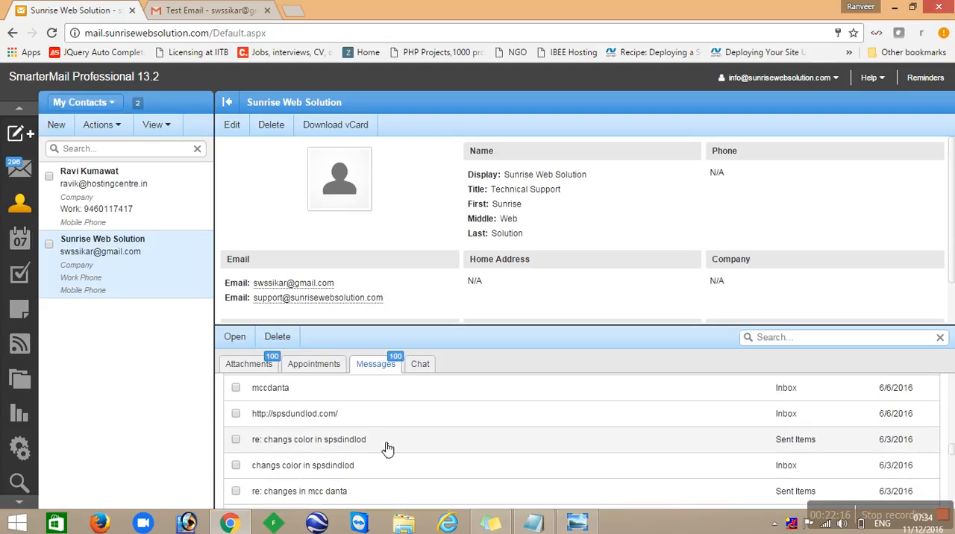
scroll(369, 458, down, 10)
scroll(377, 460, down, 10)
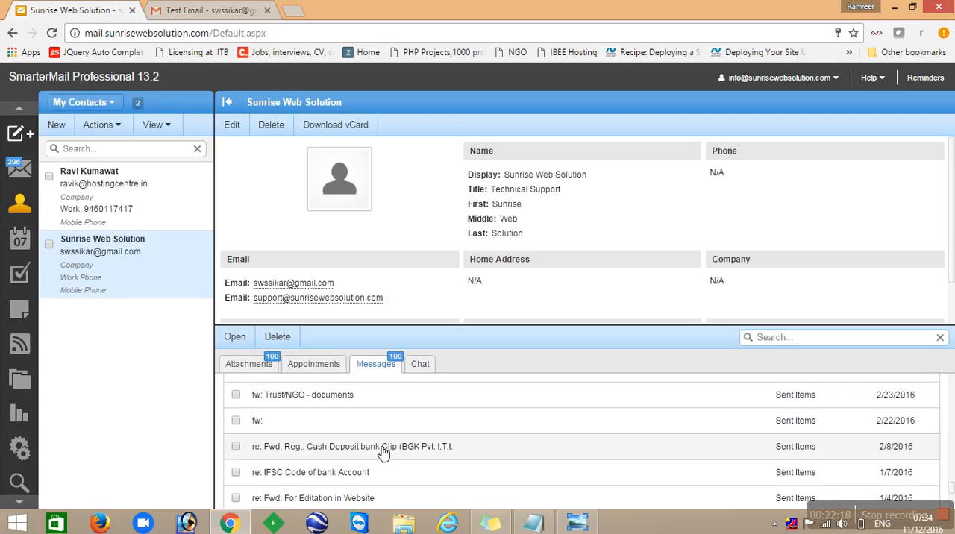
- View the Sunrise Web Solution contact's attachments and download its vCard
click(252, 373)
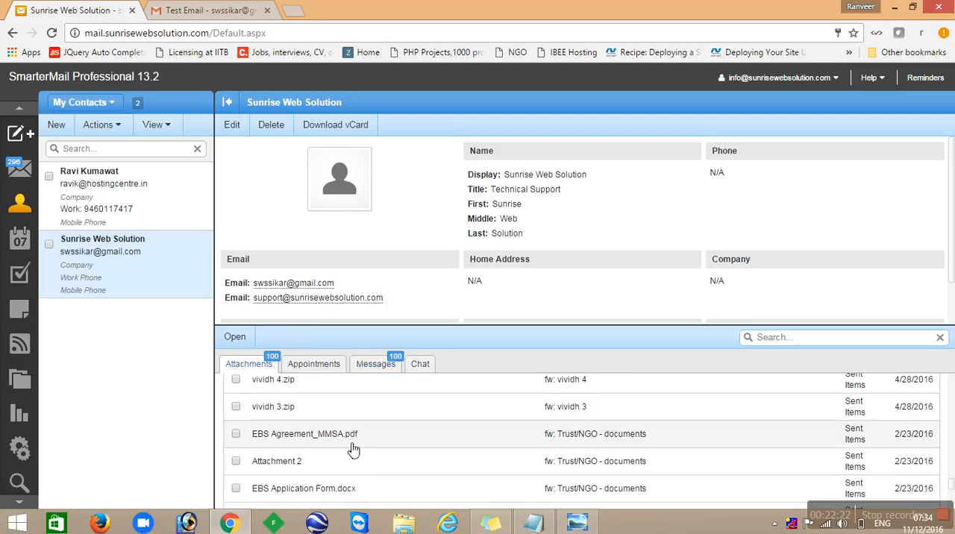
scroll(352, 450, down, 8)
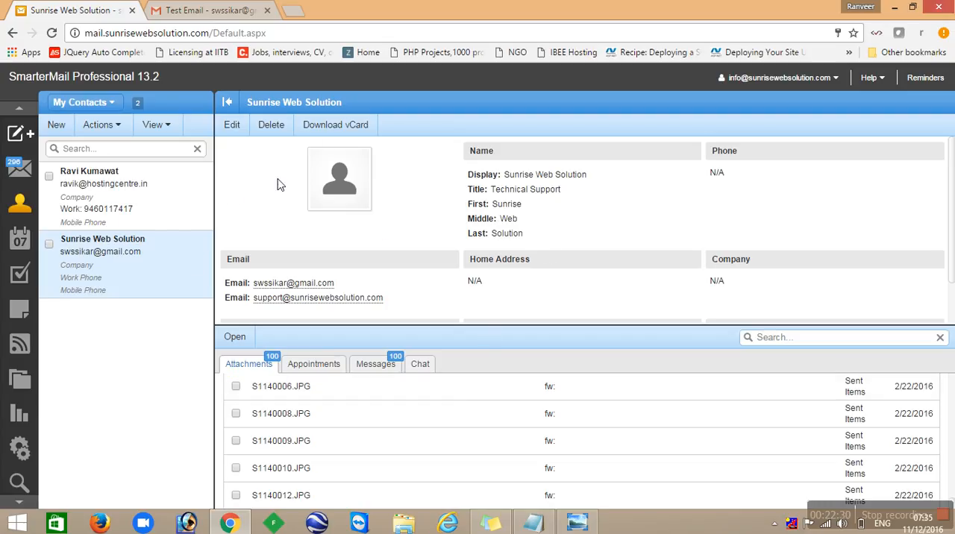
click(344, 125)
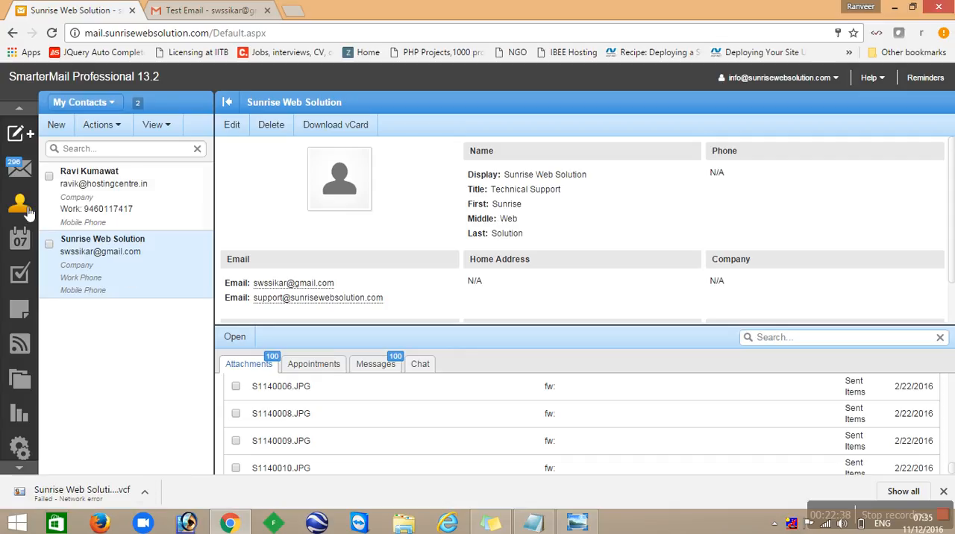
- Show all appointments in My Calendar and dismiss the low battery notice
click(21, 240)
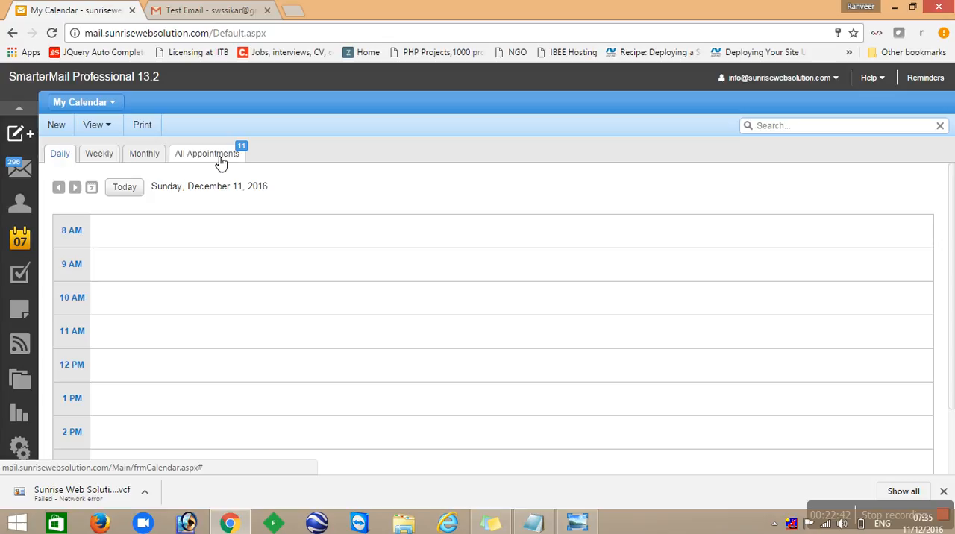
click(220, 161)
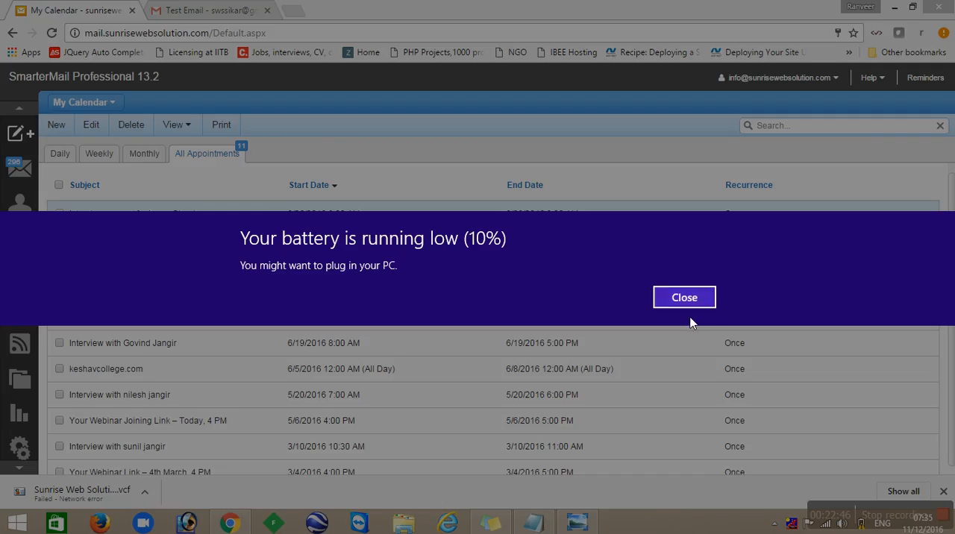
click(685, 305)
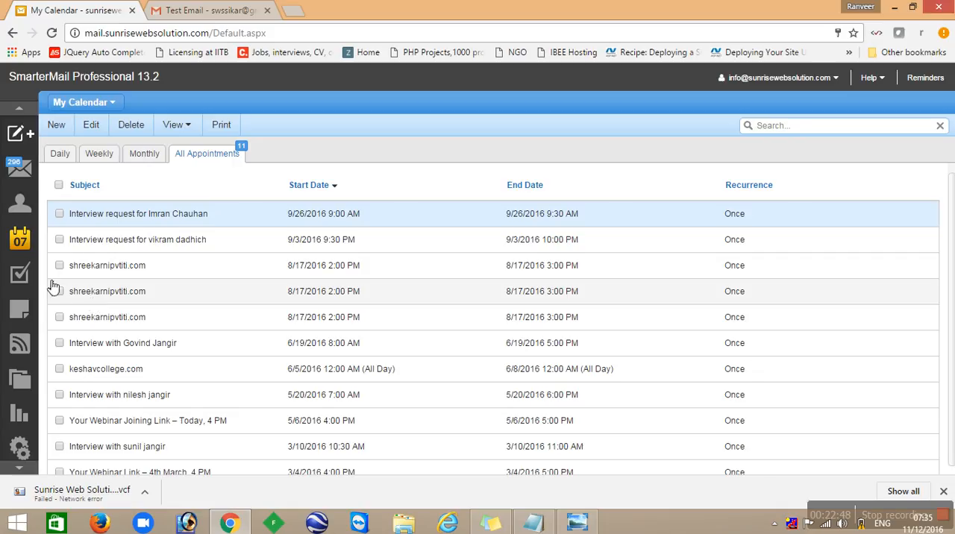
- View the My Tasks list and the My Notes list
click(19, 274)
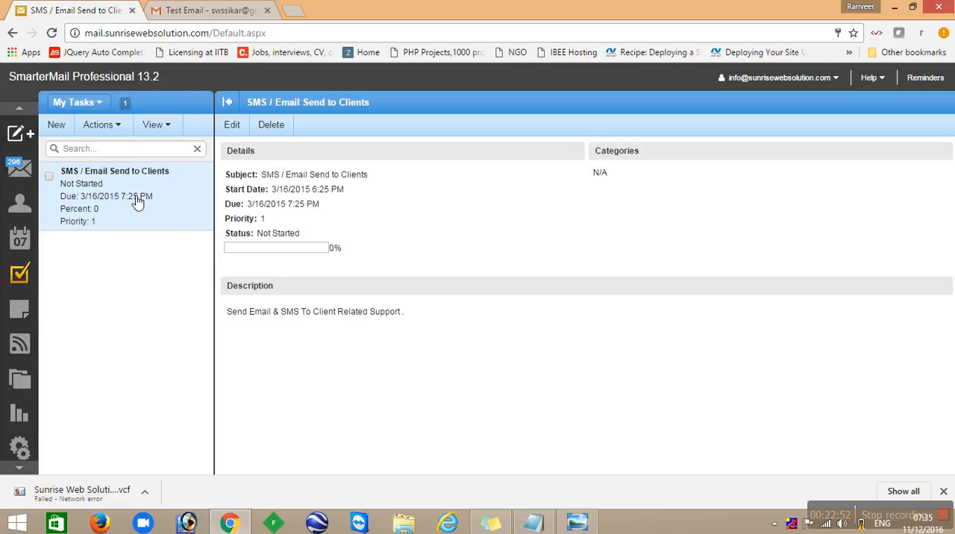
click(21, 312)
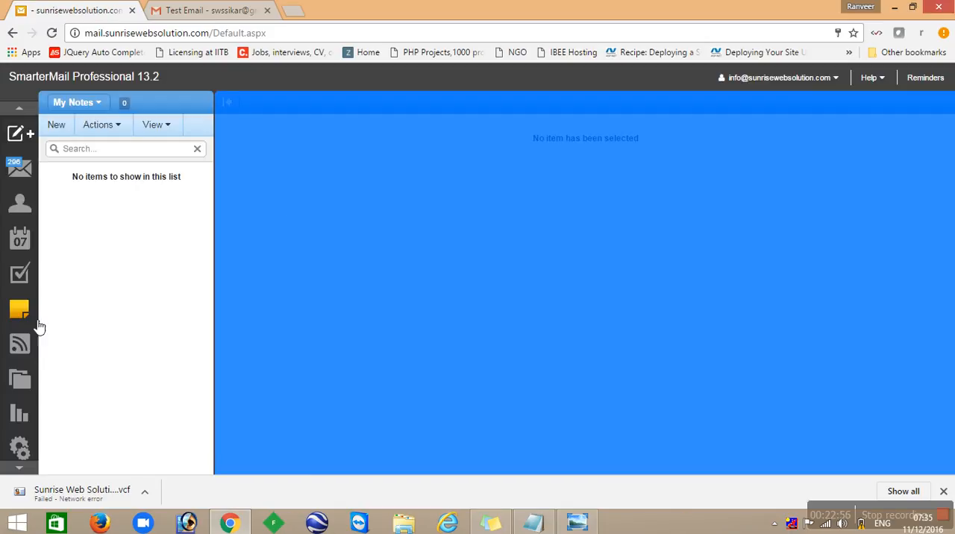
- Upload A4 Size.compressed.pdf from the Desktop to the Root Folder of File Storage
click(20, 384)
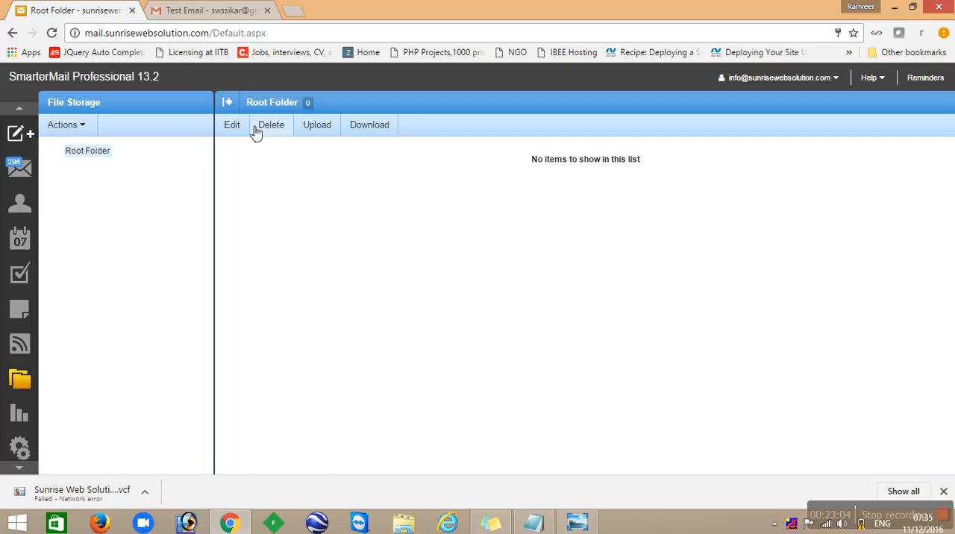
click(310, 132)
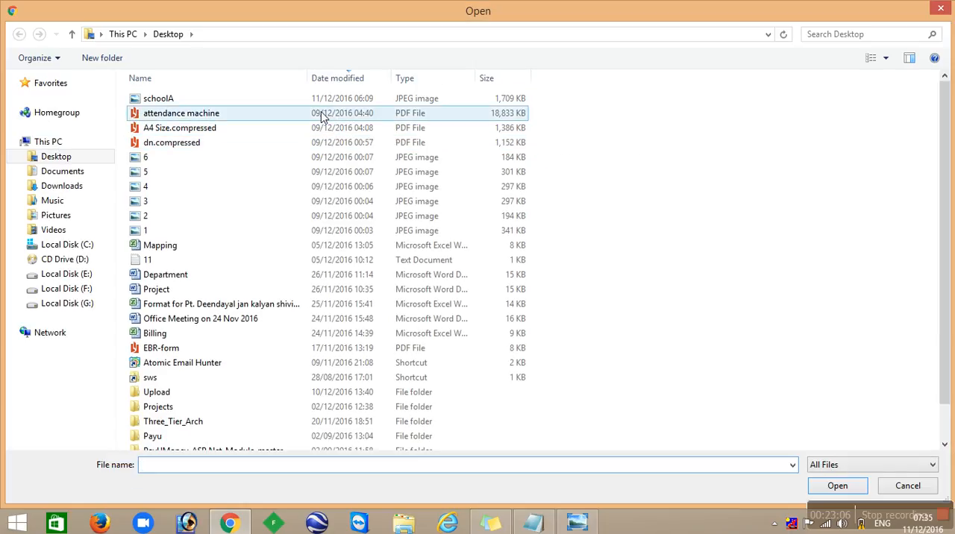
double_click(239, 127)
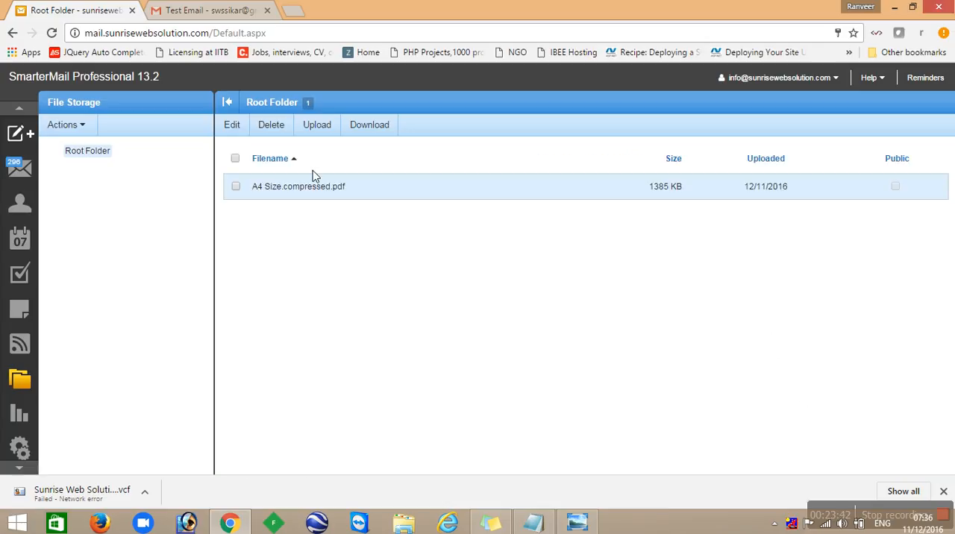
- Start a new message, look at its flag options, and try to link a file from SmarterMail File Storage
mouse_move(24, 132)
click(69, 134)
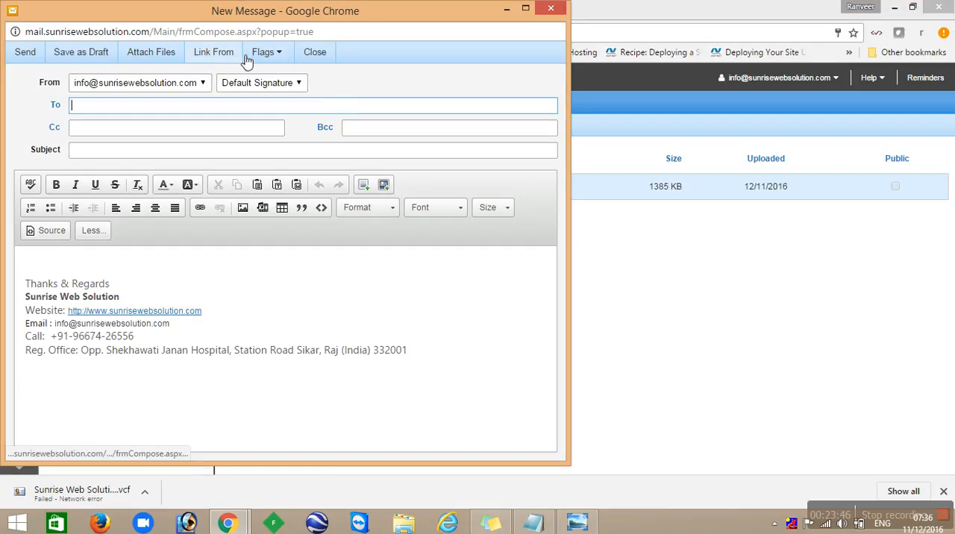
click(264, 58)
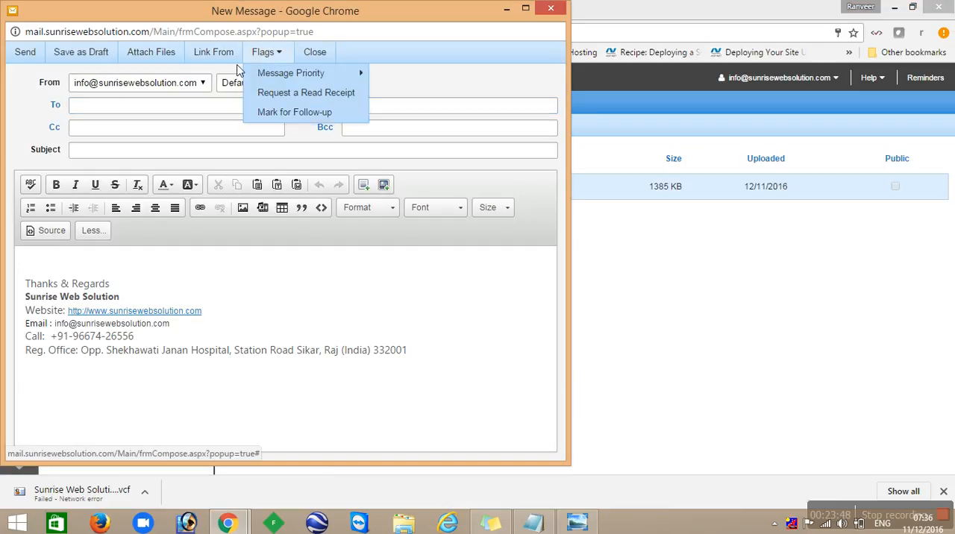
click(231, 61)
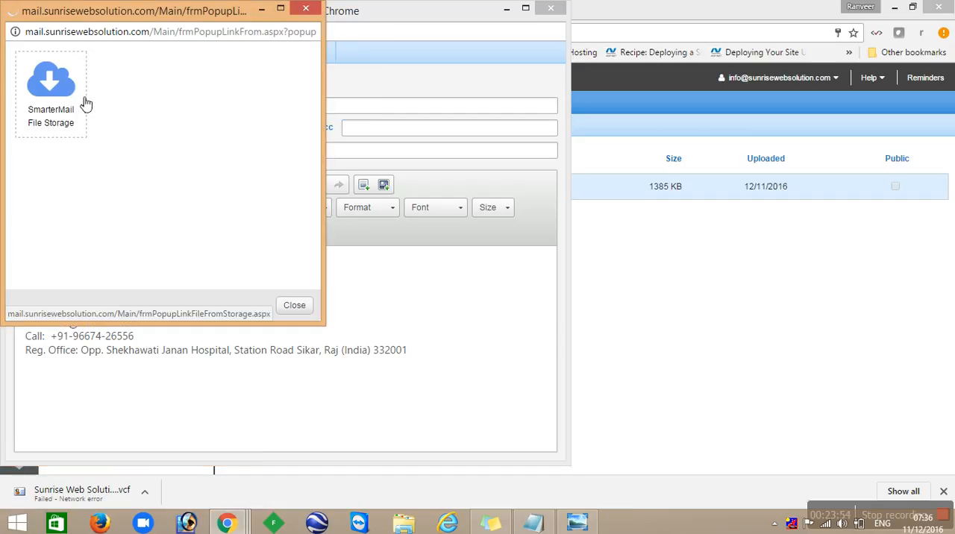
click(82, 99)
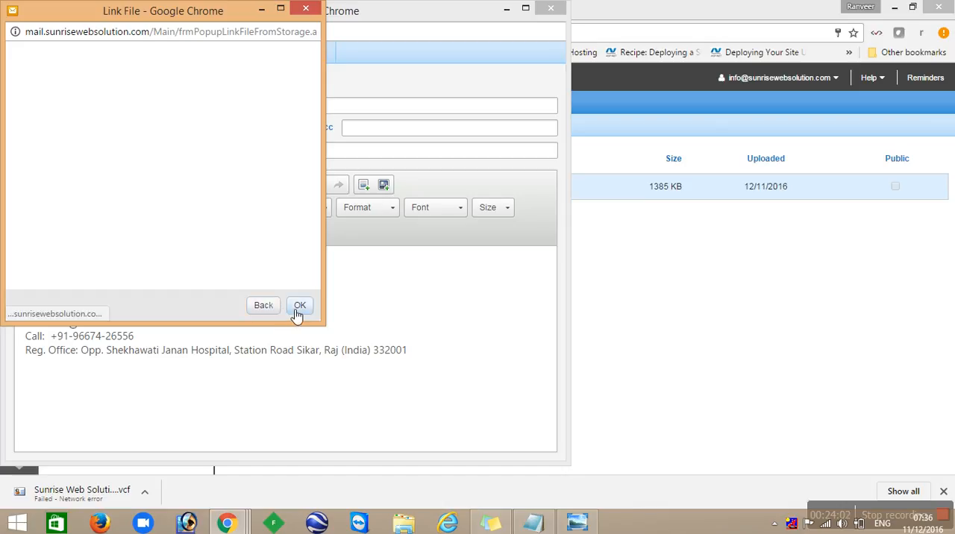
click(266, 306)
click(84, 88)
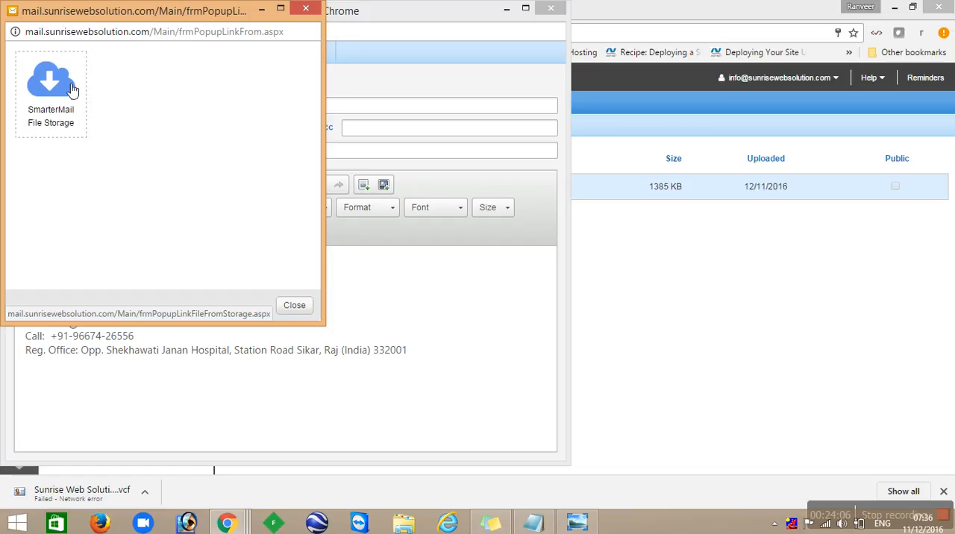
click(306, 9)
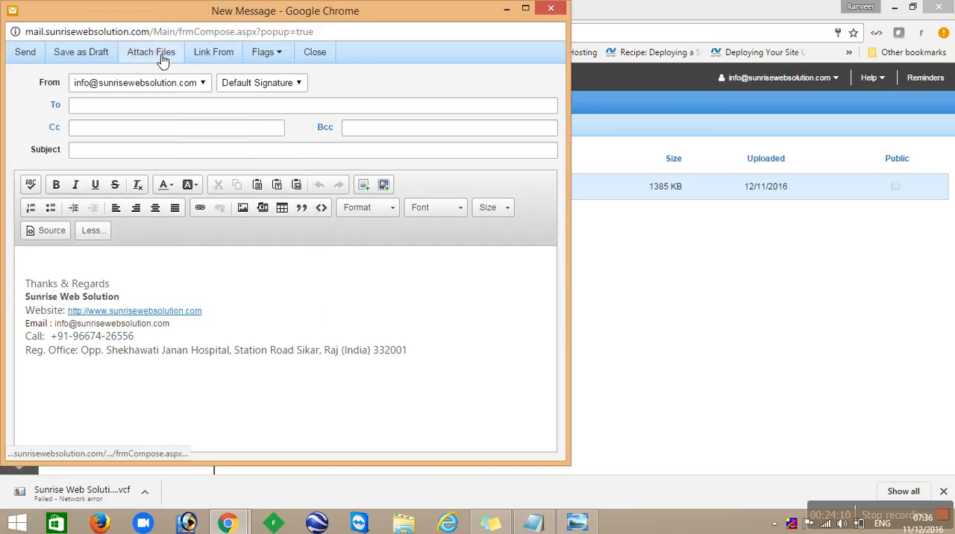
- Try again to link a stored file to the new message, and close the message without sending
click(228, 61)
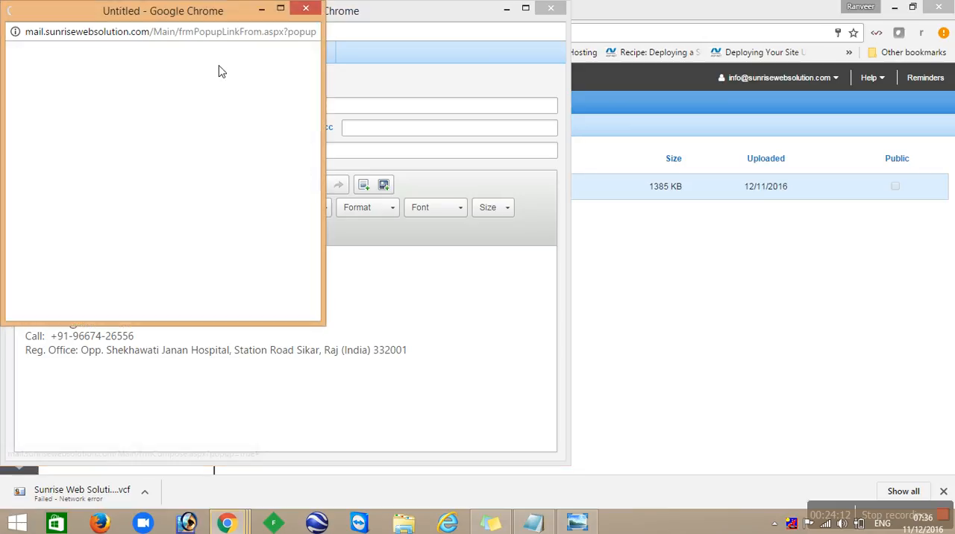
click(45, 91)
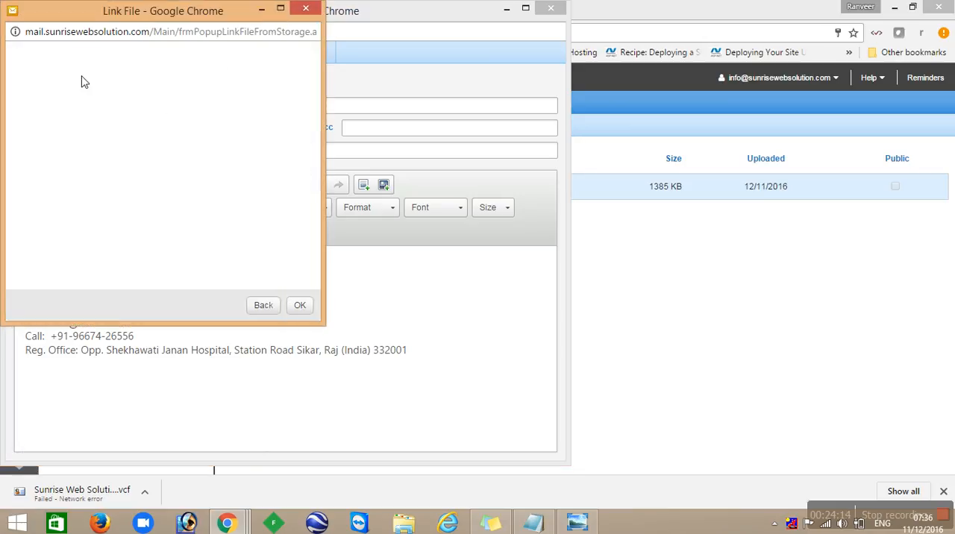
click(302, 306)
click(306, 9)
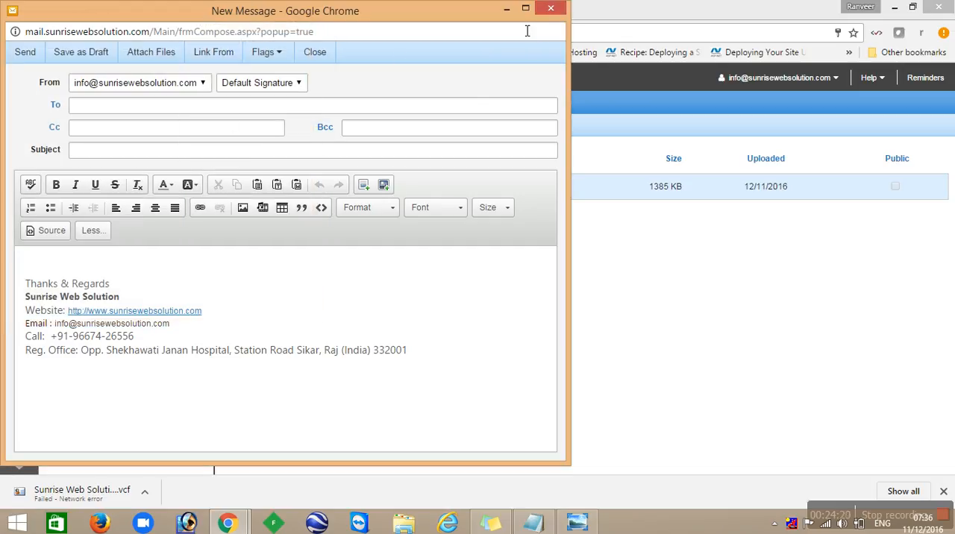
click(557, 9)
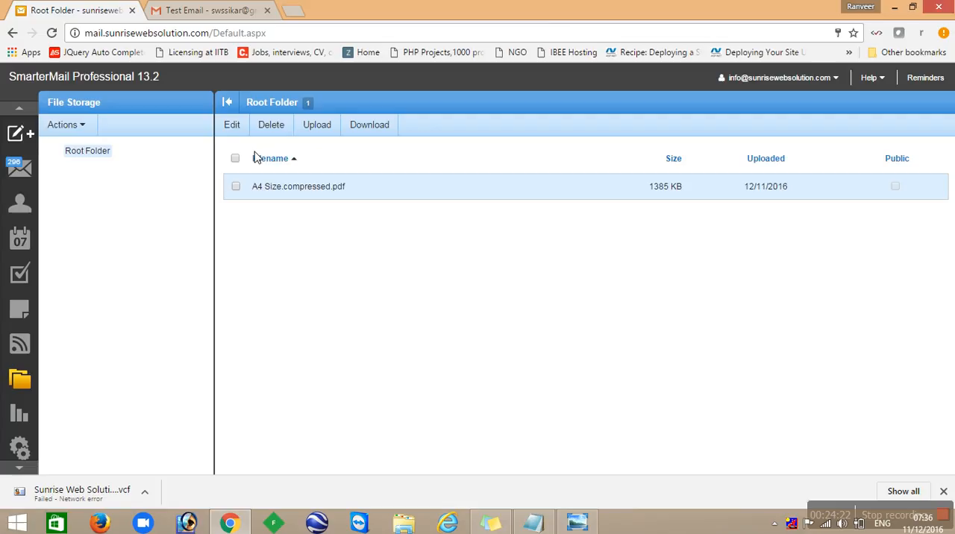
- Upload the schoolA JPEG image from the Desktop to the Root Folder of File Storage
click(323, 126)
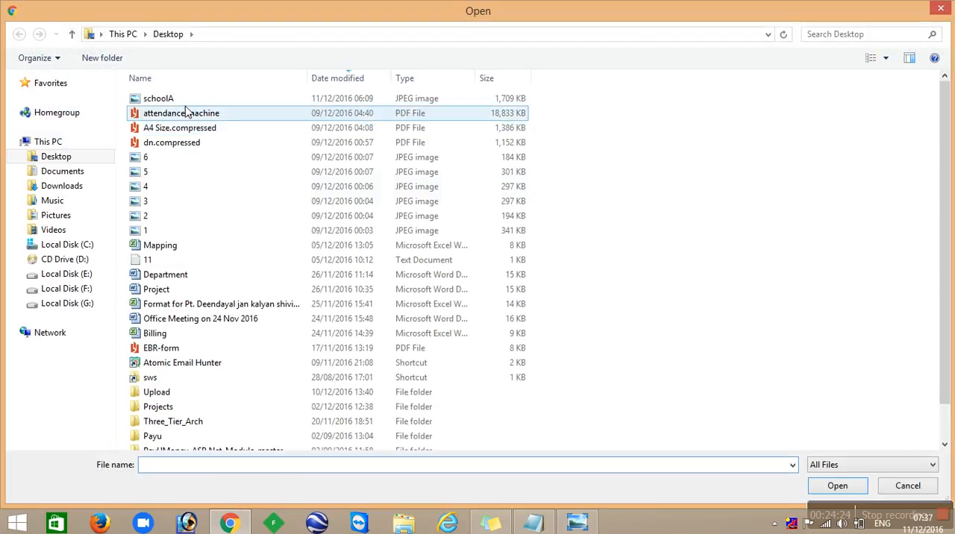
click(200, 104)
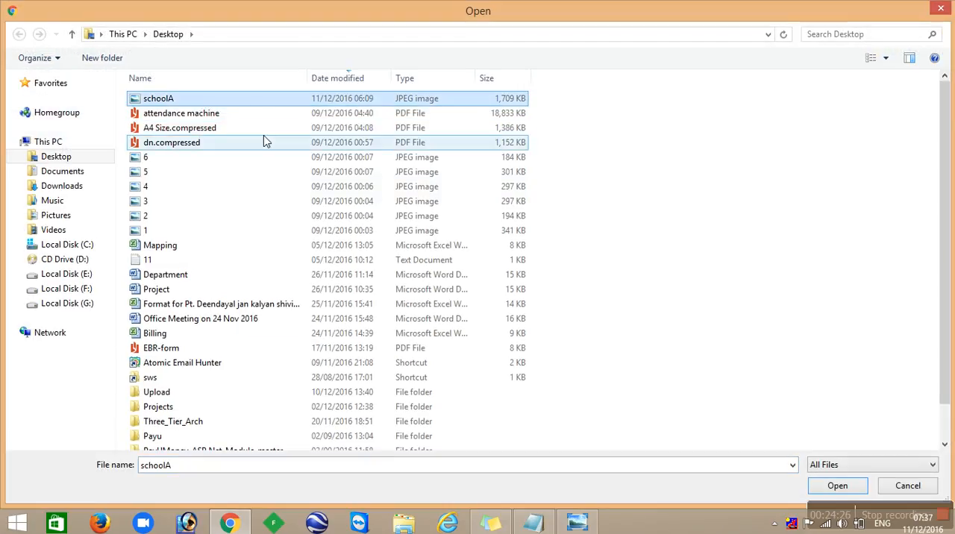
double_click(256, 106)
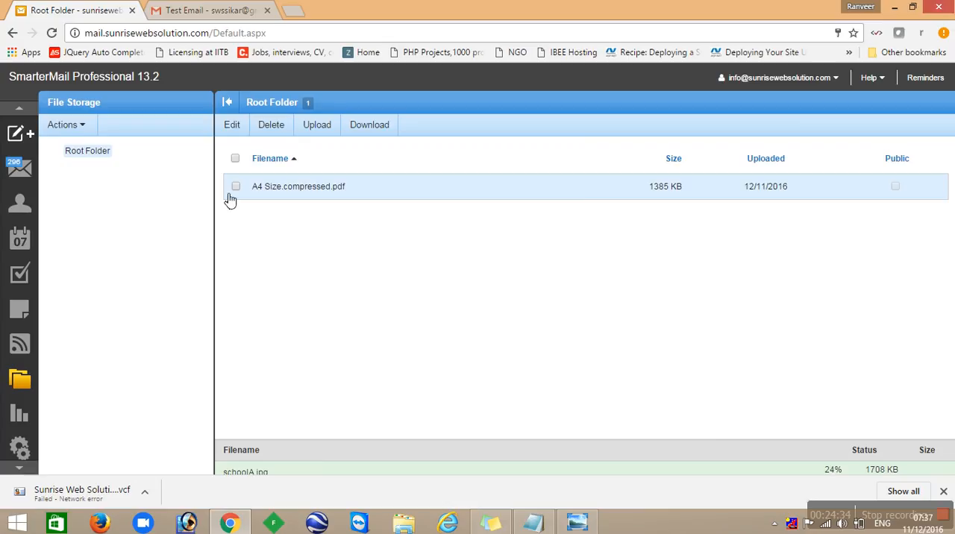
- Create a folder named Perposal under the Root Folder of File Storage
click(64, 127)
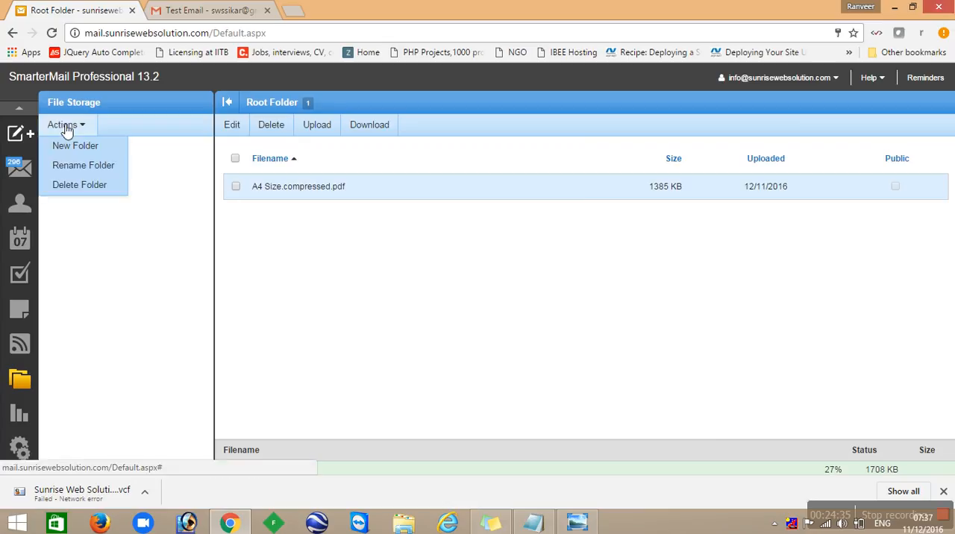
click(101, 152)
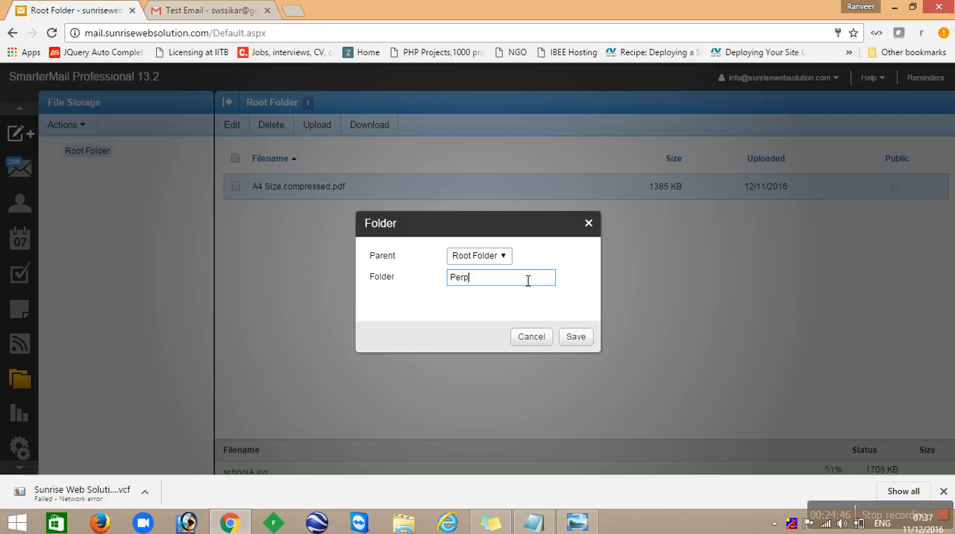
click(576, 336)
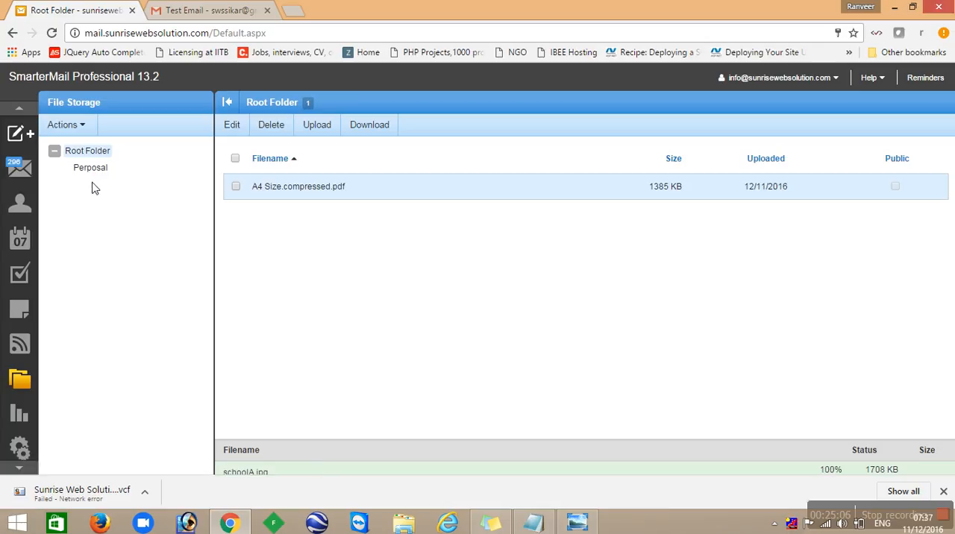
- View the Perposal folder, return to the Root Folder and select all of its files
click(99, 168)
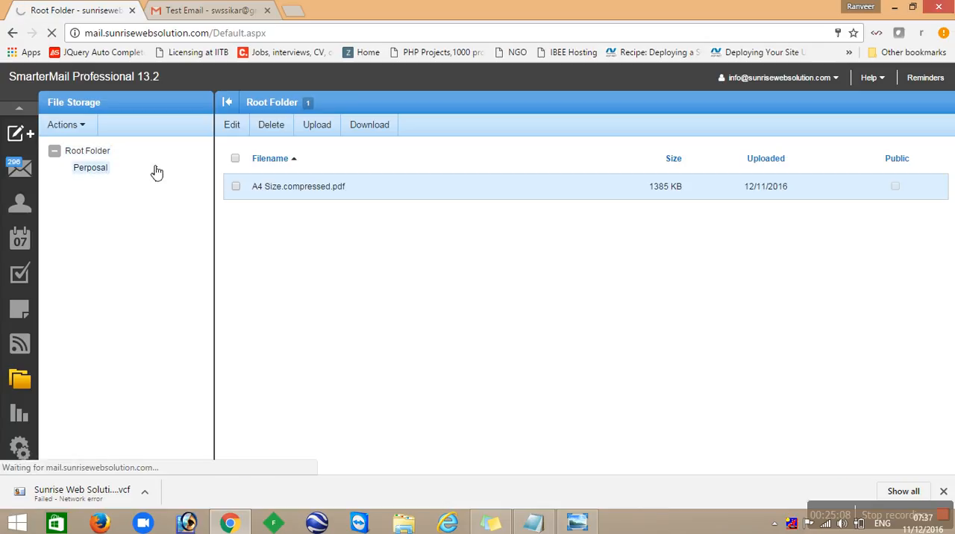
click(103, 152)
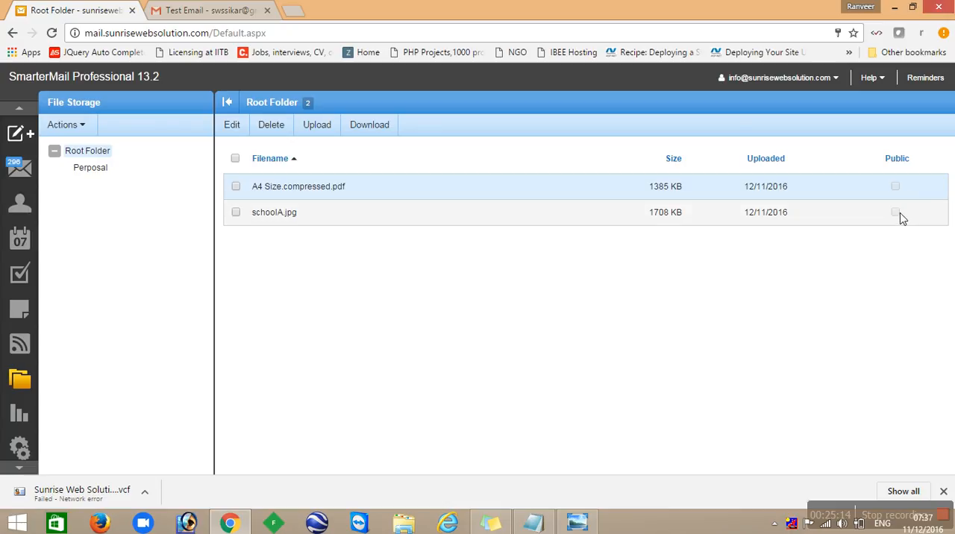
click(236, 158)
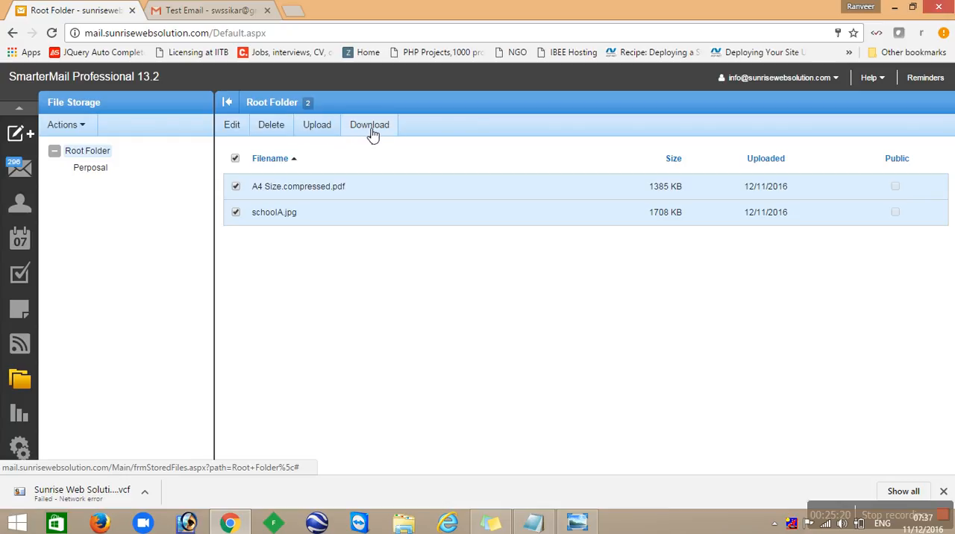
- Start a new message, look at the Desktop files available for attaching, and cancel the file selection
mouse_move(30, 133)
click(70, 133)
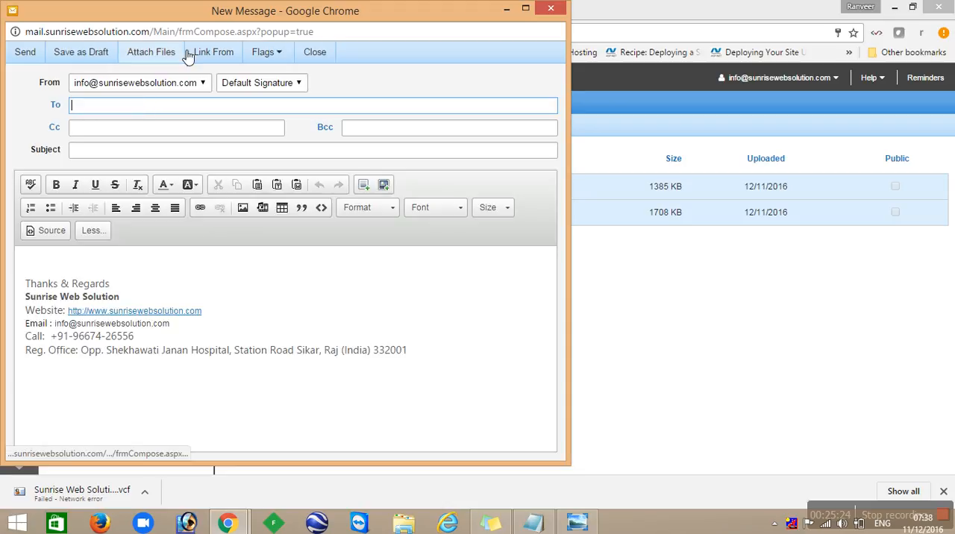
click(172, 54)
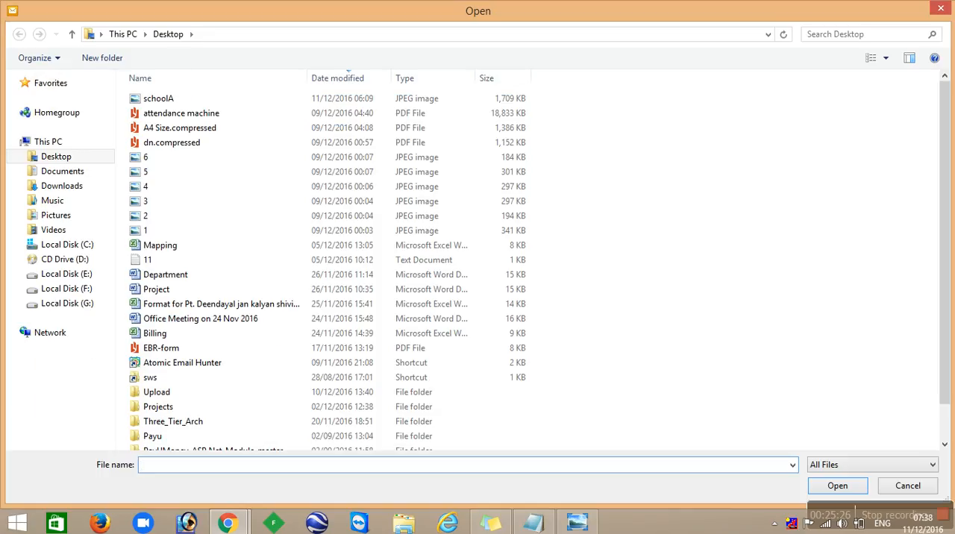
click(942, 13)
- Try to link a file from the Perposal folder in SmarterMail File Storage, and close the message without sending
click(231, 63)
double_click(43, 88)
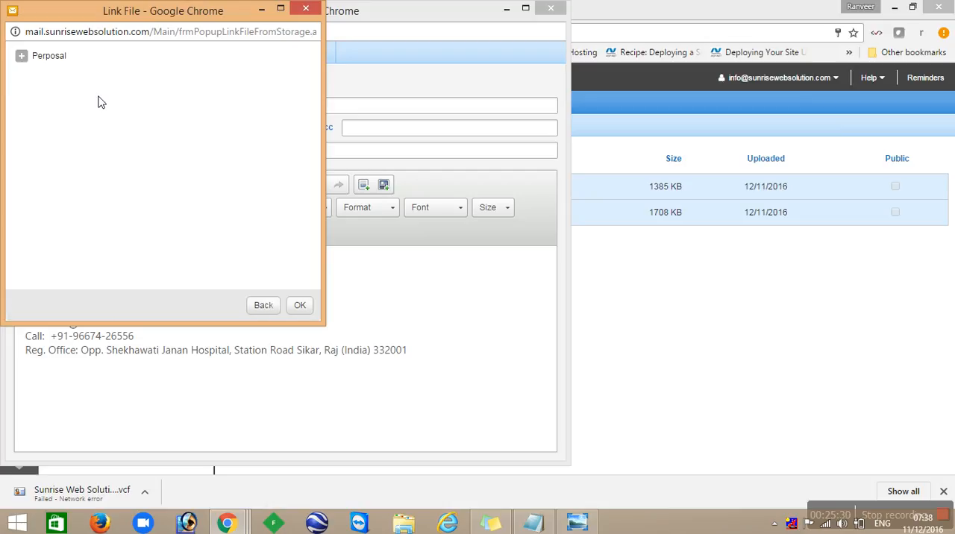
click(24, 57)
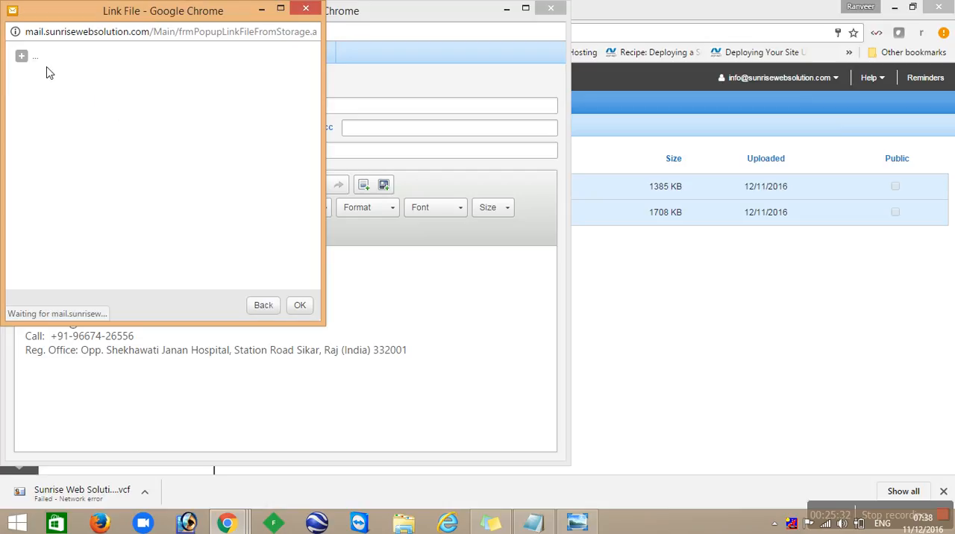
click(23, 58)
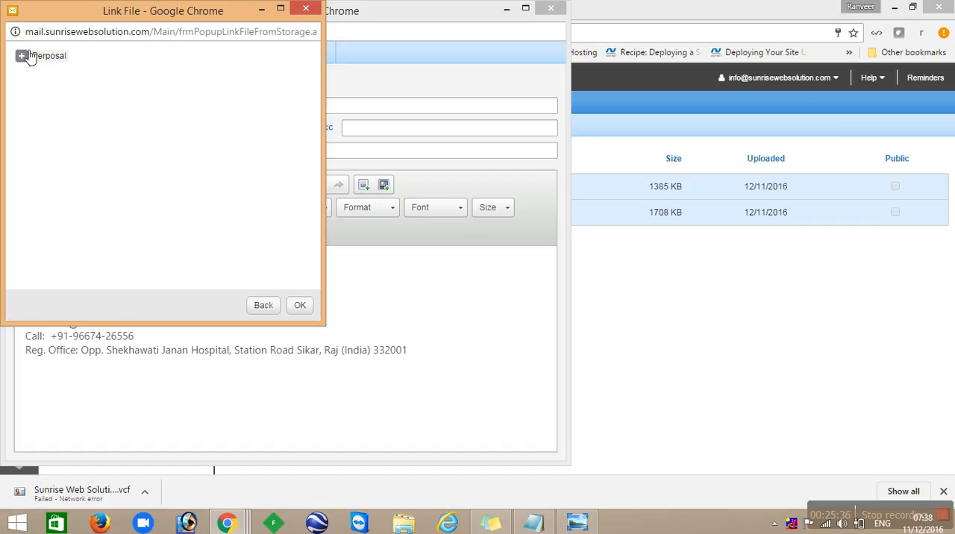
click(265, 305)
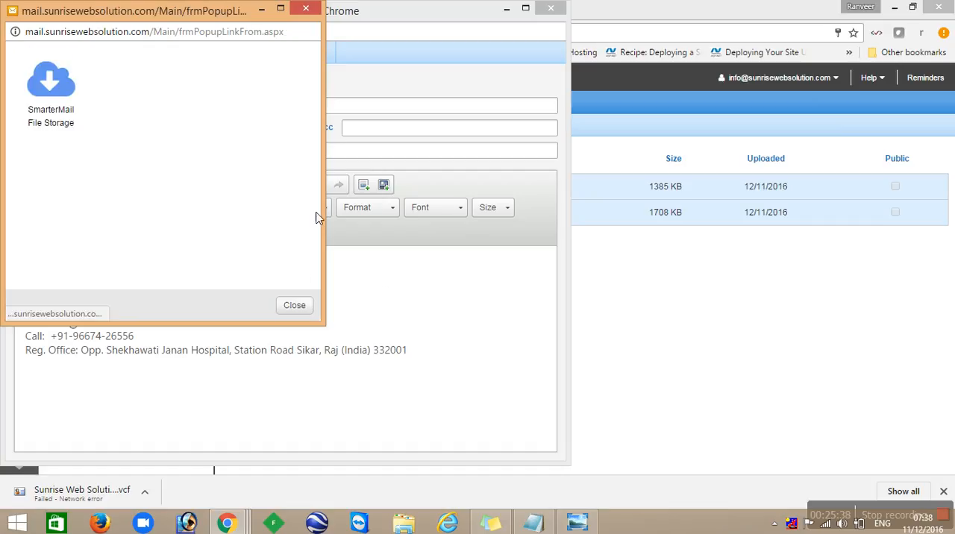
click(301, 306)
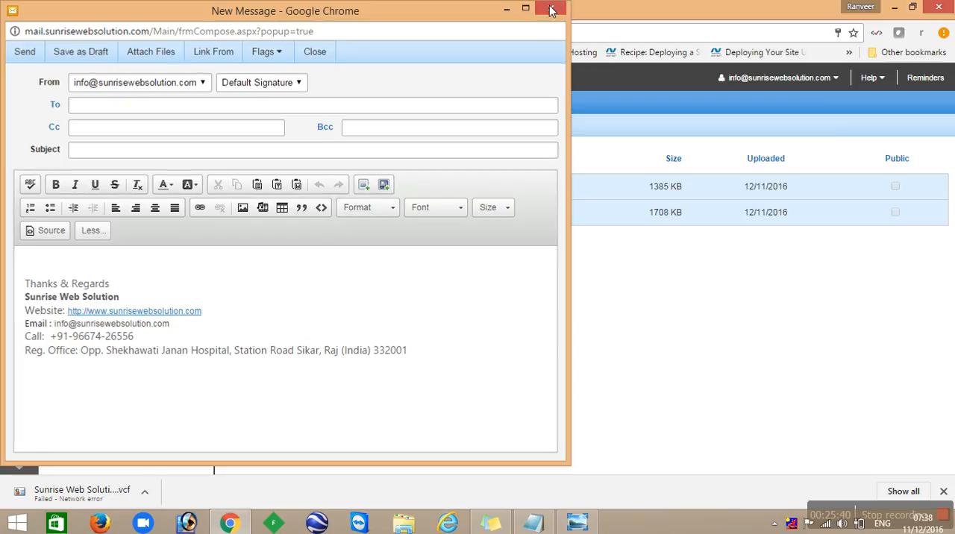
click(551, 9)
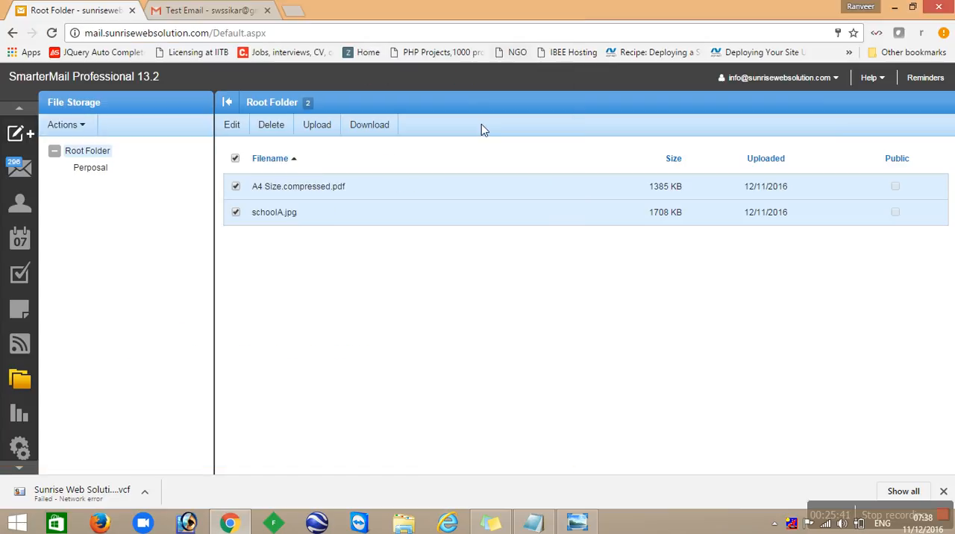
- Upload dn.compressed.pdf from the Desktop to the Perposal folder and dismiss the browser's download bar
click(97, 170)
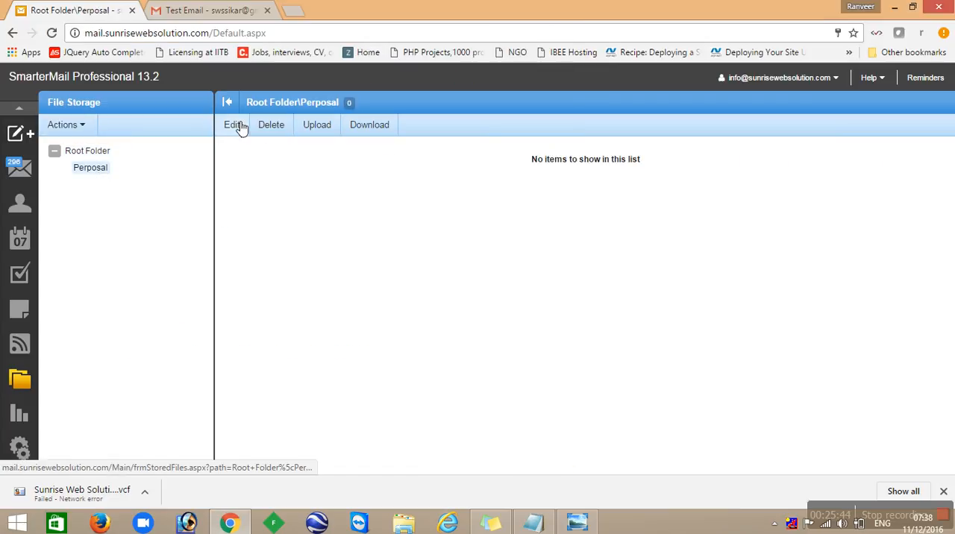
click(309, 128)
double_click(210, 148)
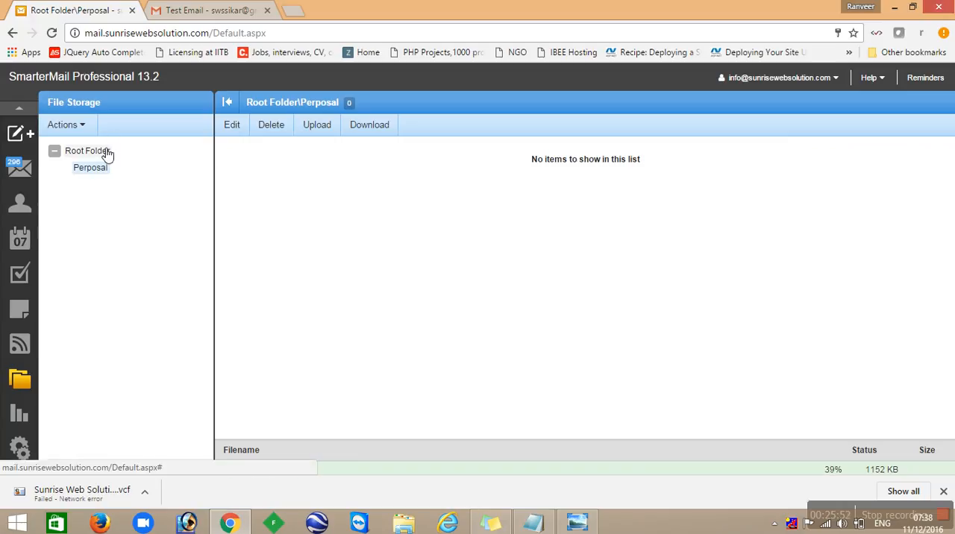
click(75, 124)
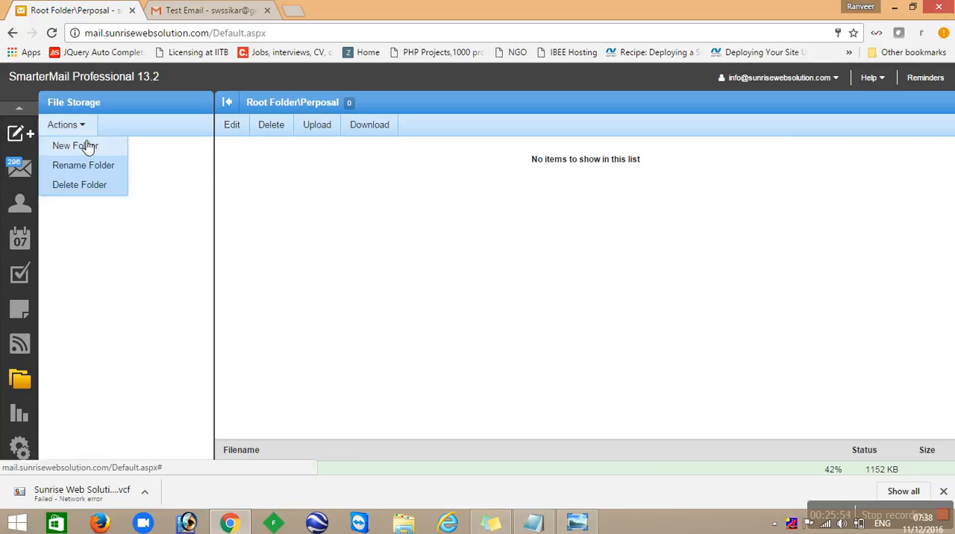
click(119, 174)
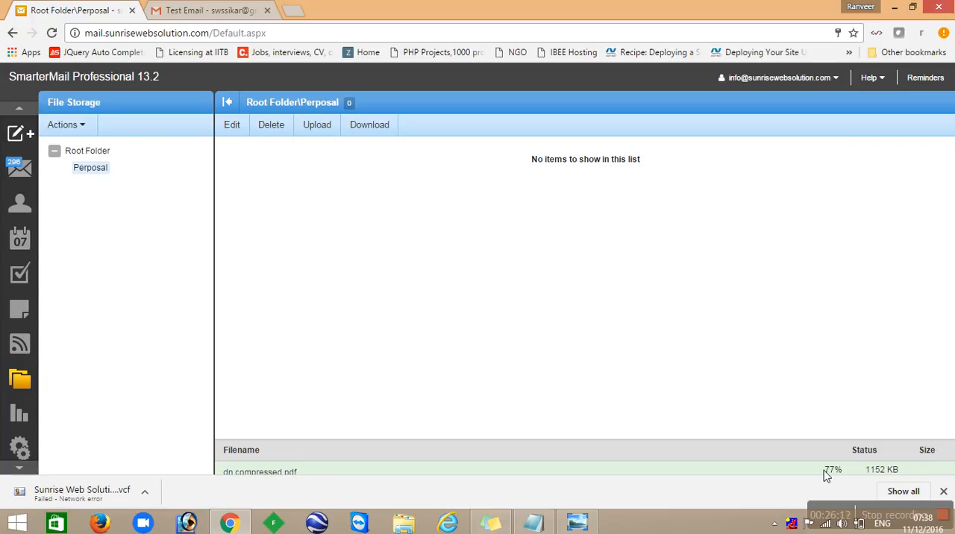
click(945, 492)
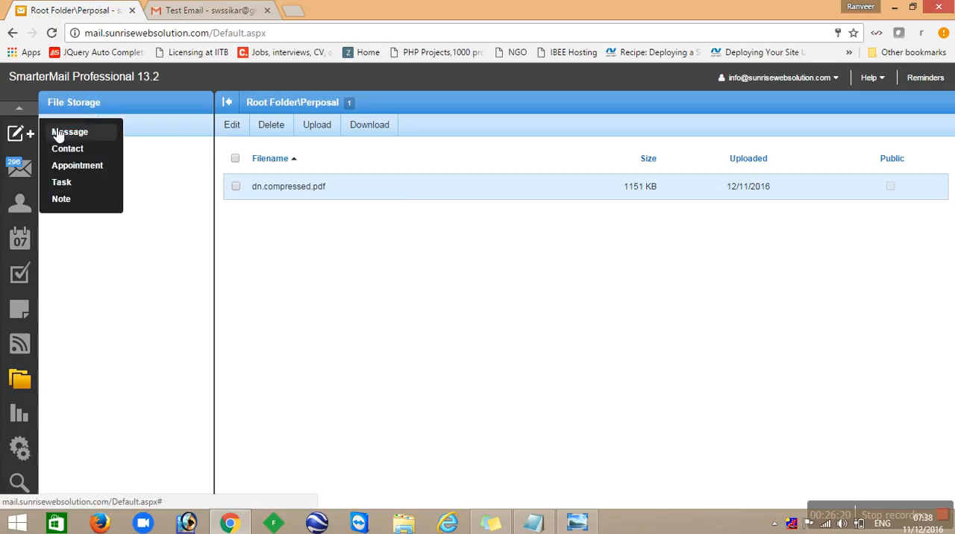
- Start another new message and try to link a file from the Perposal folder, closing the file link window
click(55, 132)
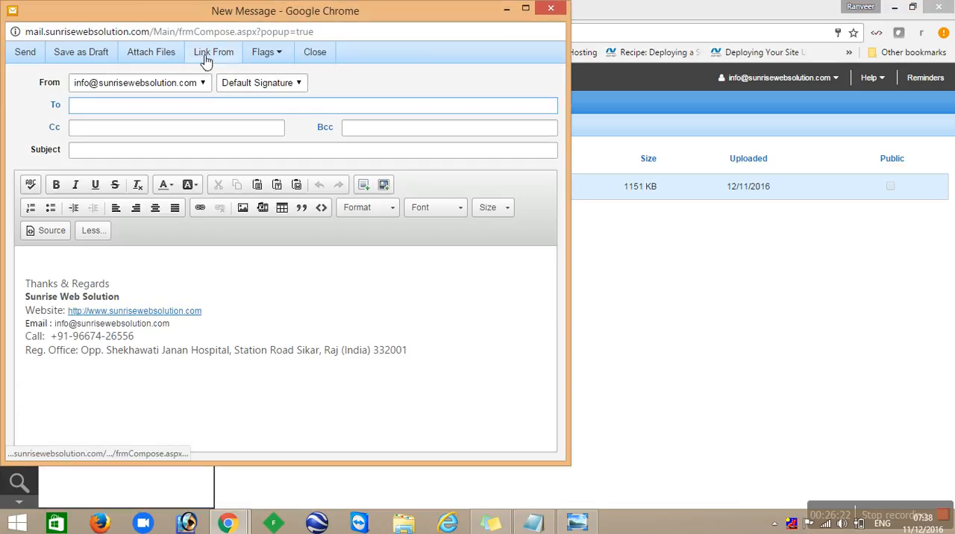
click(209, 61)
click(51, 82)
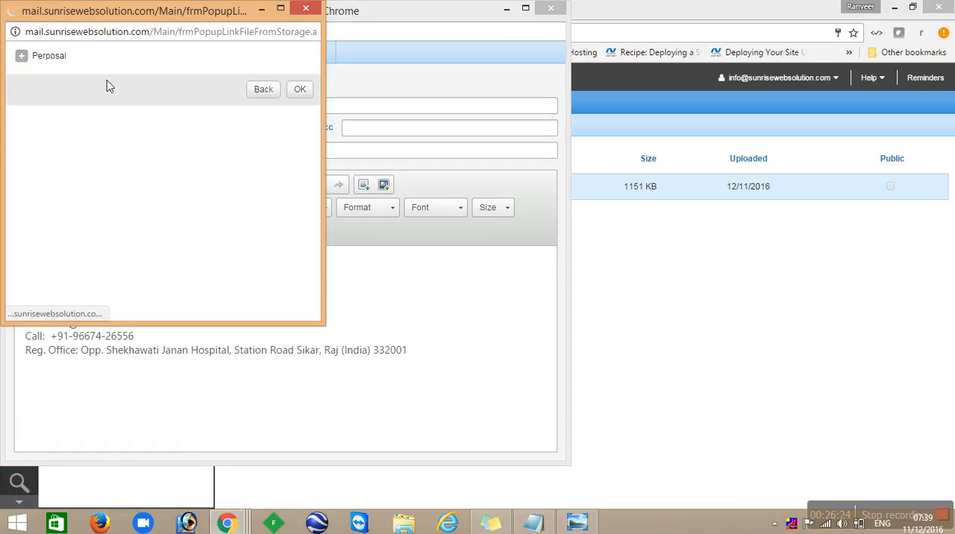
click(21, 56)
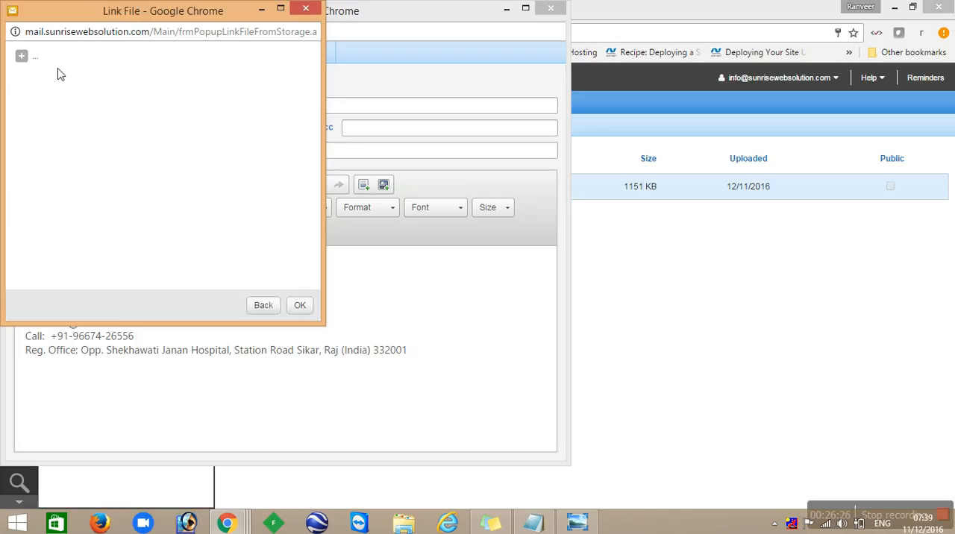
click(23, 58)
click(49, 60)
click(25, 58)
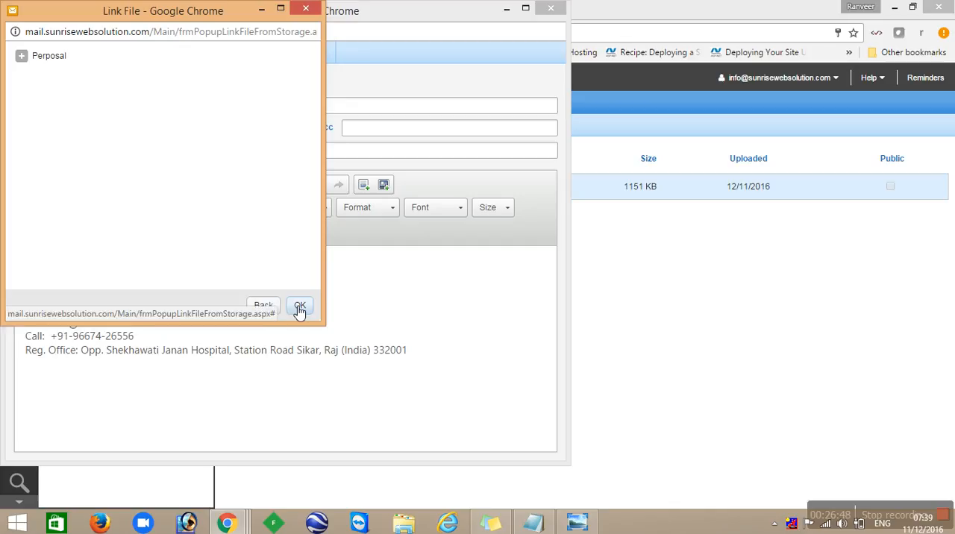
click(295, 15)
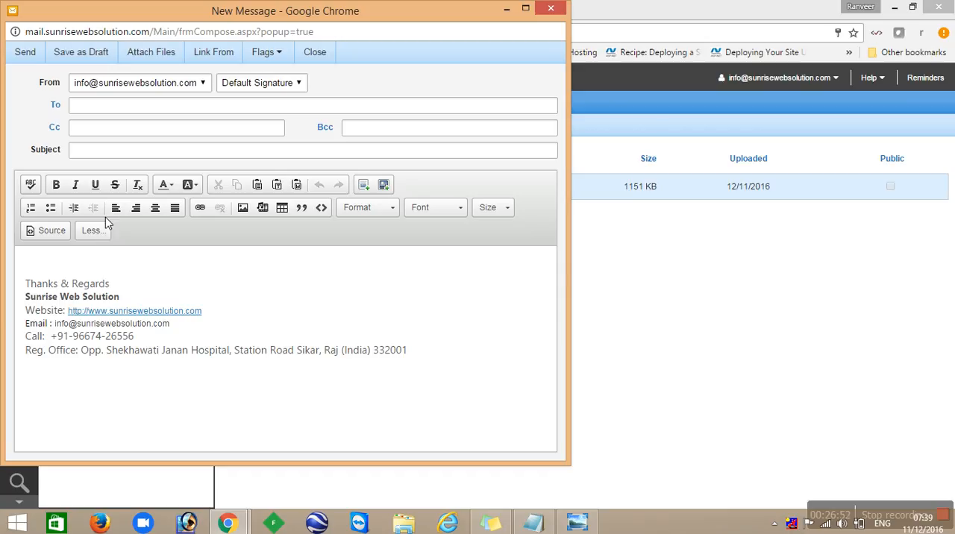
- Look at the message priority flags, request a read receipt, and close the message without sending
click(272, 57)
mouse_move(291, 75)
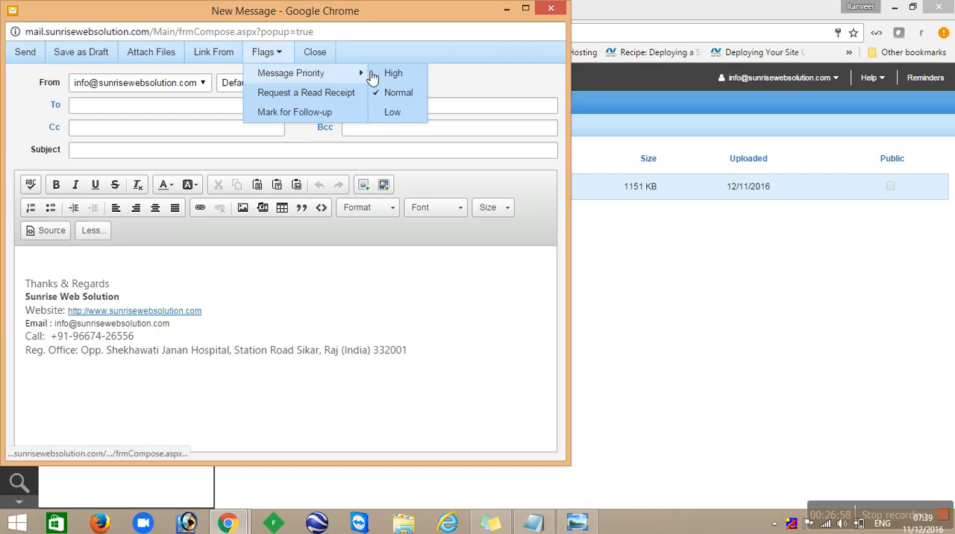
click(337, 93)
click(550, 8)
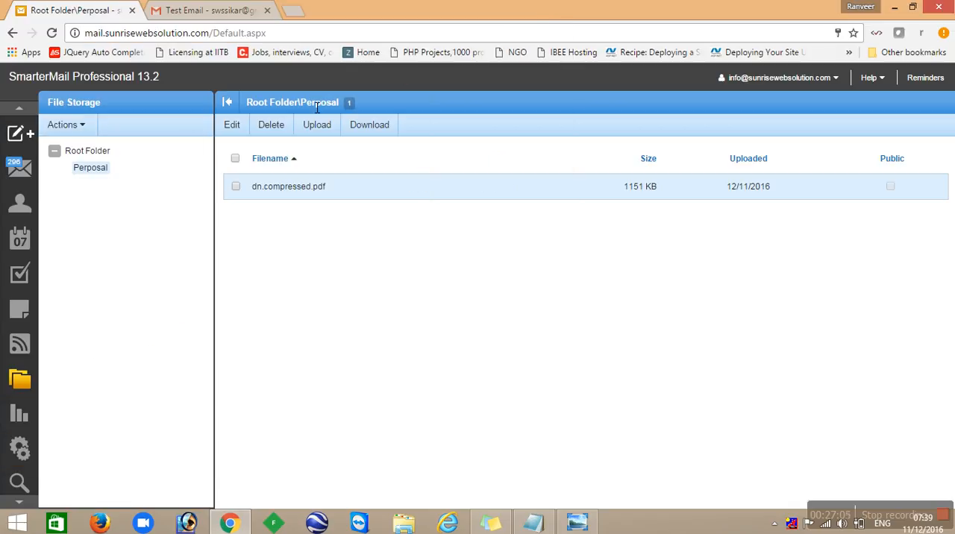
- Review the Disk Usage report's chart and the space used by each mail folder
click(20, 415)
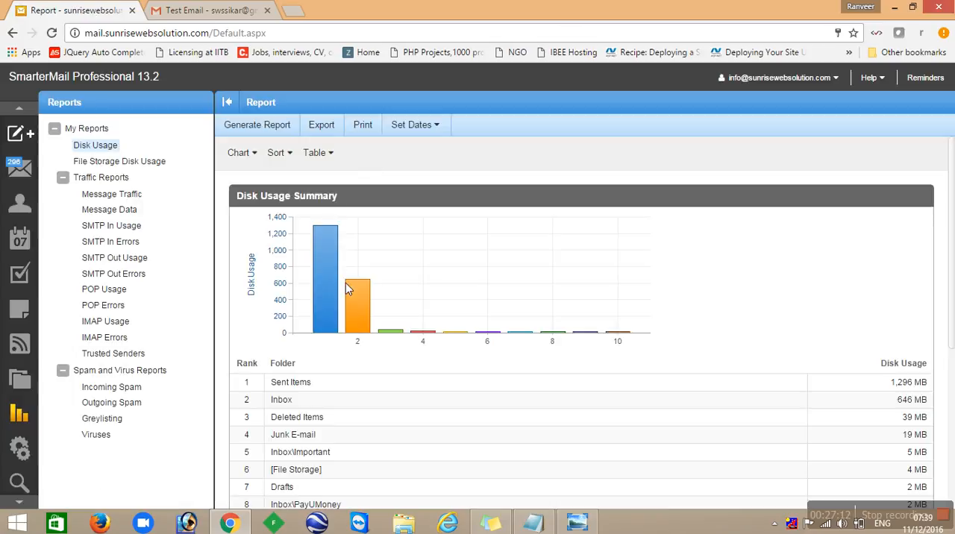
scroll(346, 283, down, 1)
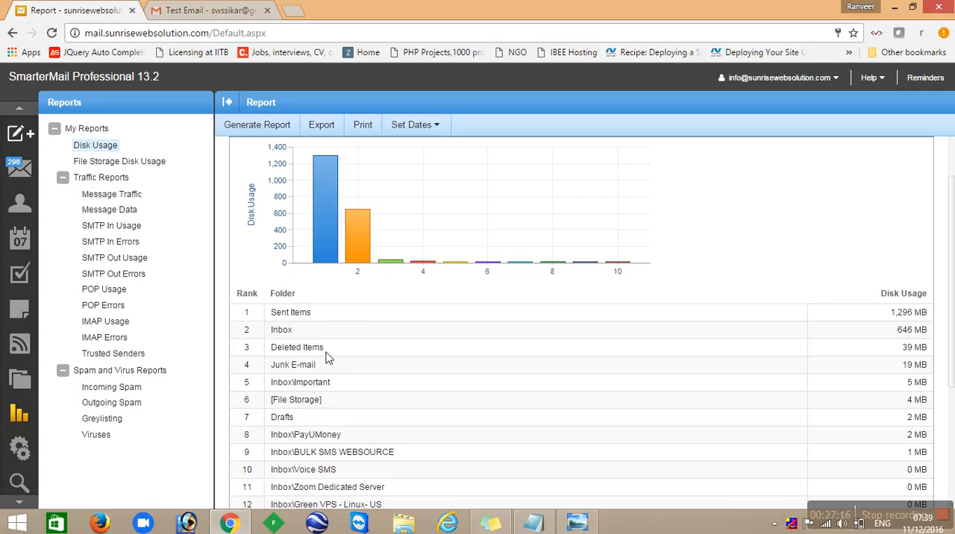
scroll(326, 358, down, 3)
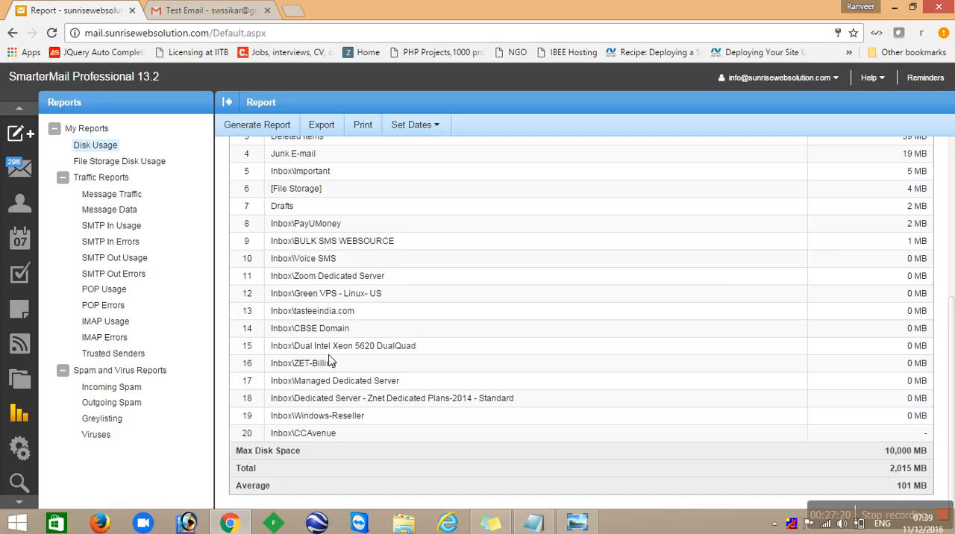
scroll(774, 209, up, 4)
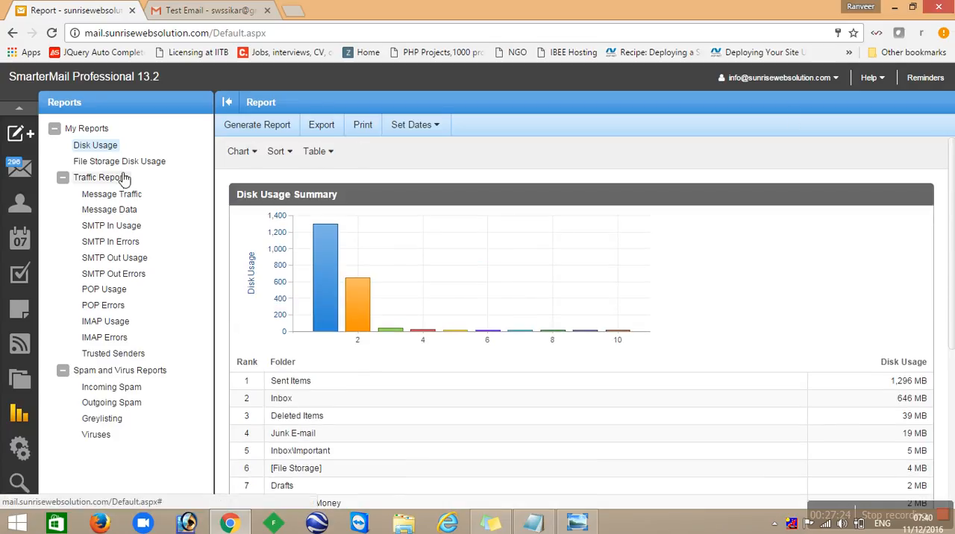
- Review the Message Traffic, Message Data, Incoming Spam and Outgoing Spam reports
click(104, 196)
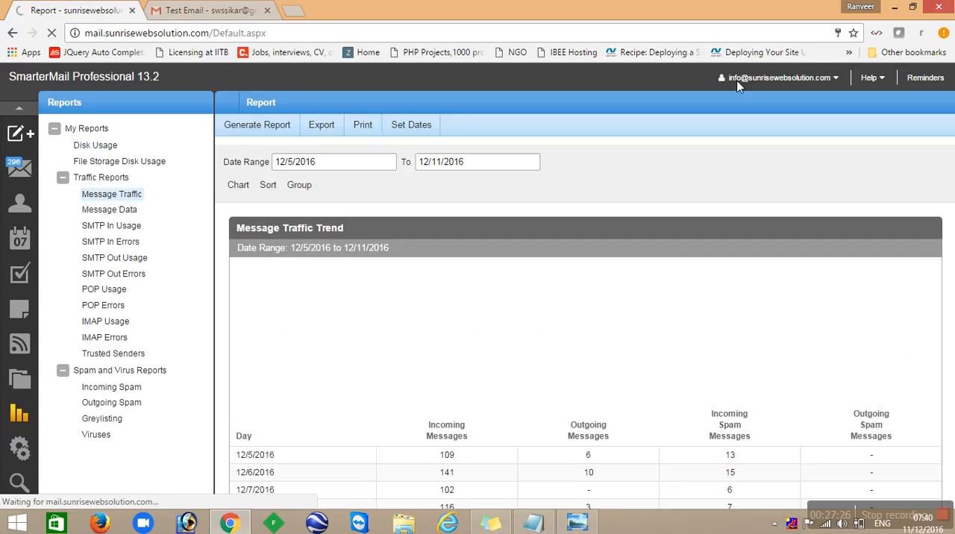
scroll(499, 291, down, 3)
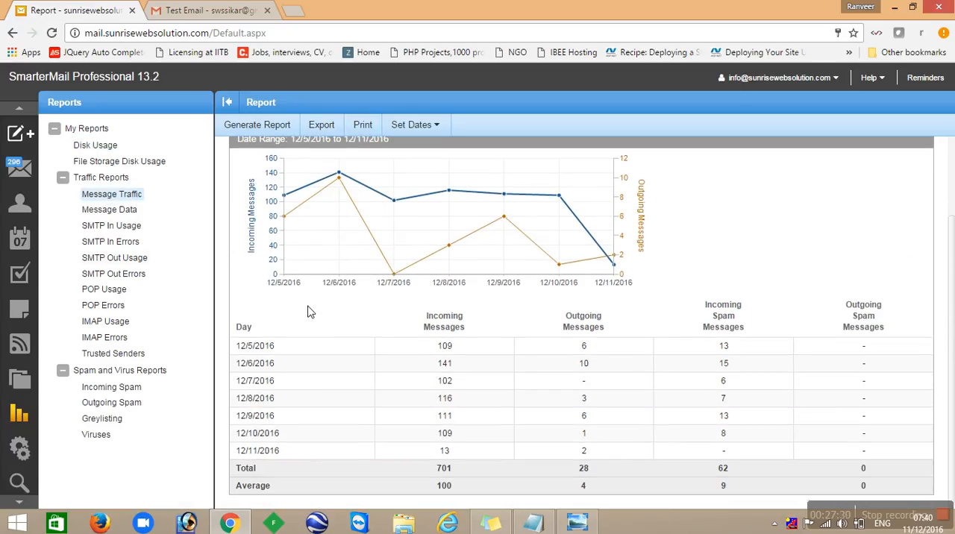
click(132, 212)
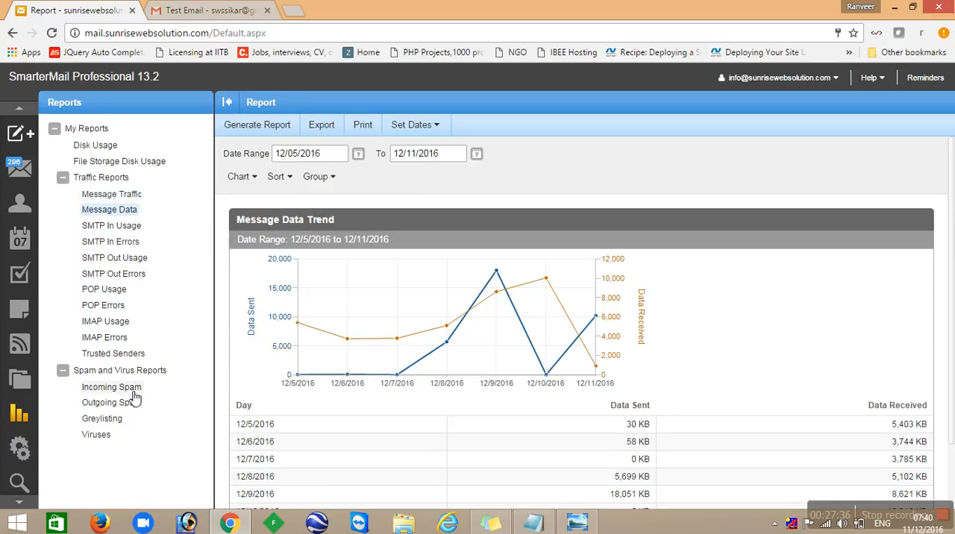
click(130, 392)
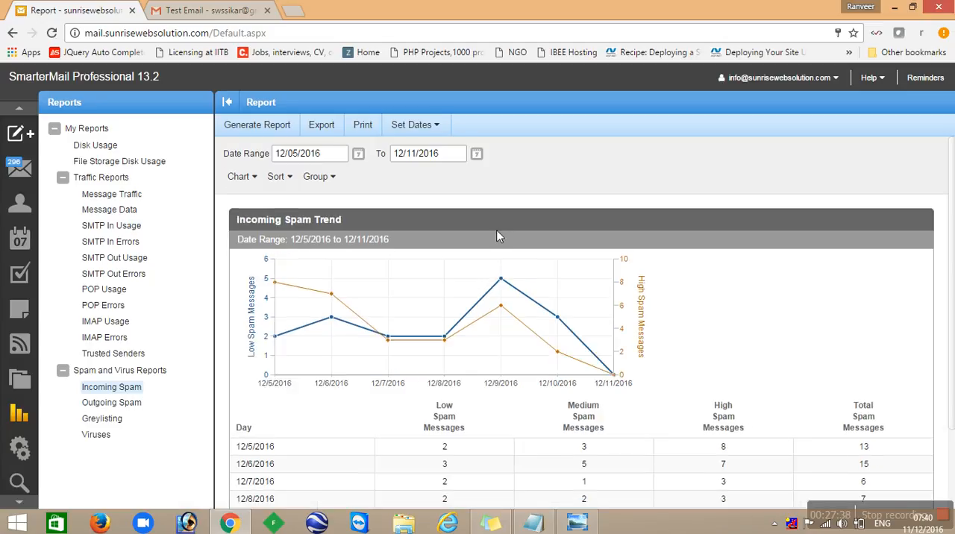
click(126, 404)
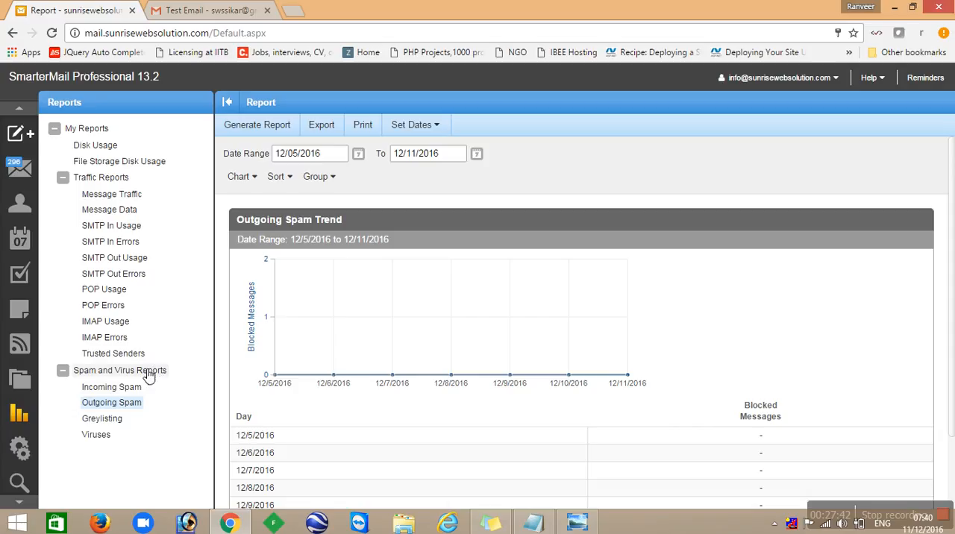
- Reopen the Incoming Spam report and review its trend chart and daily spam table
click(109, 391)
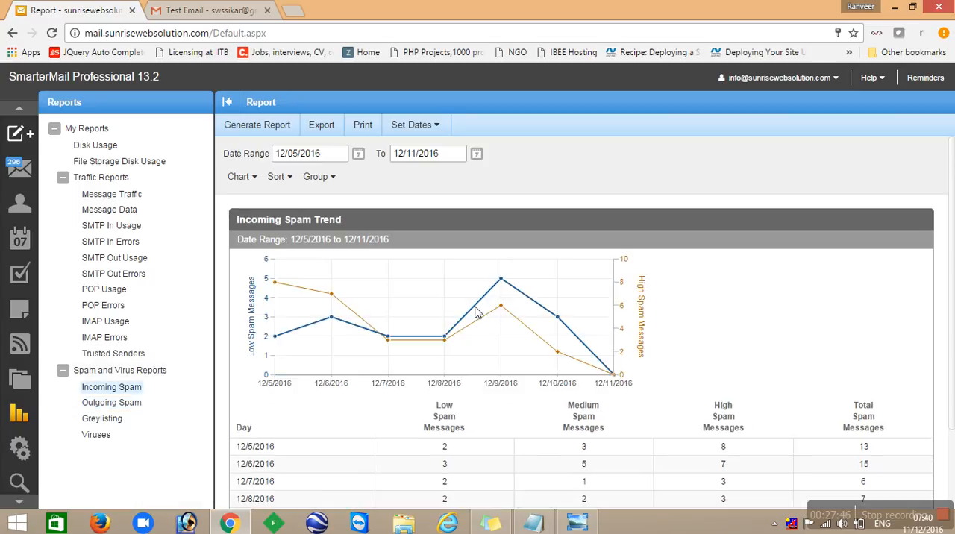
scroll(477, 312, down, 3)
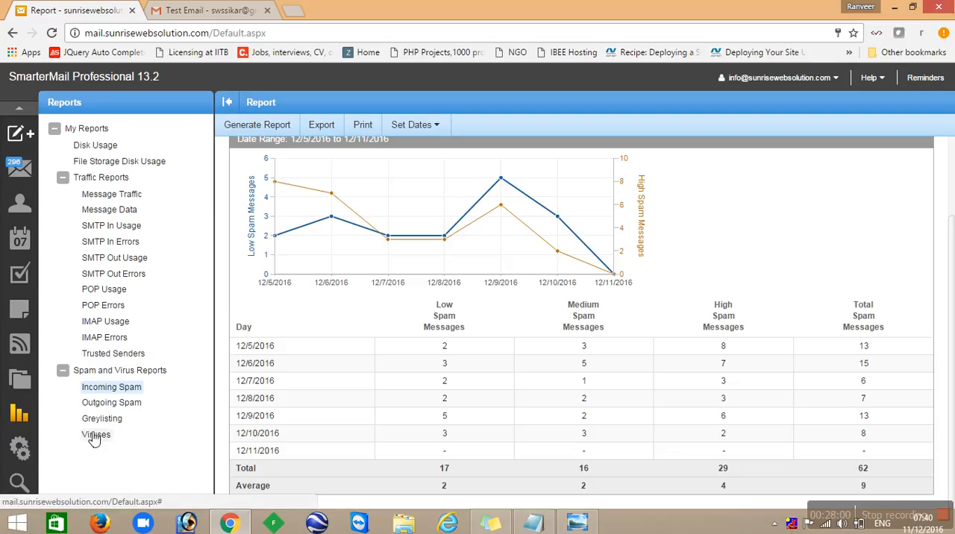
- Look through the Account Settings for the user, webmail, compose, forwarding and plus addressing options
click(18, 451)
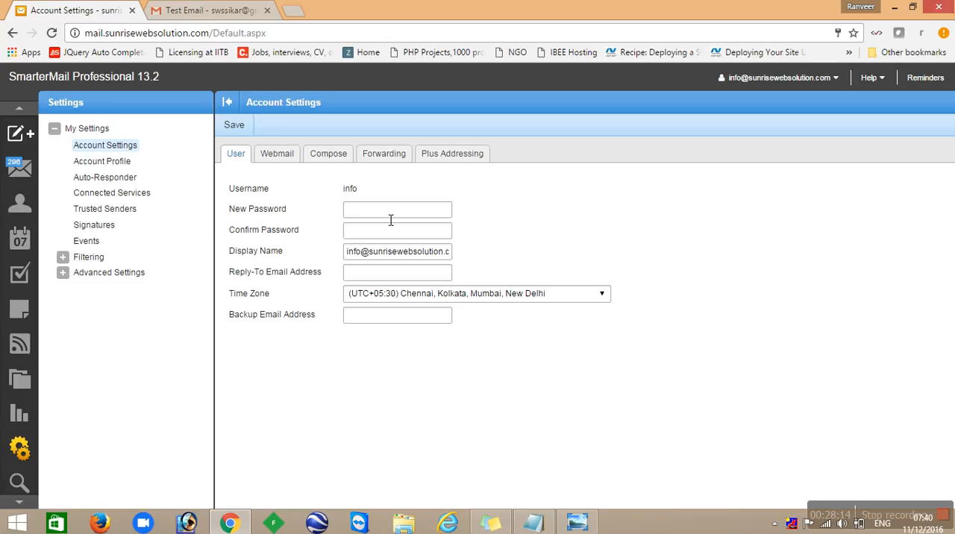
click(385, 273)
click(300, 158)
click(340, 158)
click(384, 157)
click(451, 156)
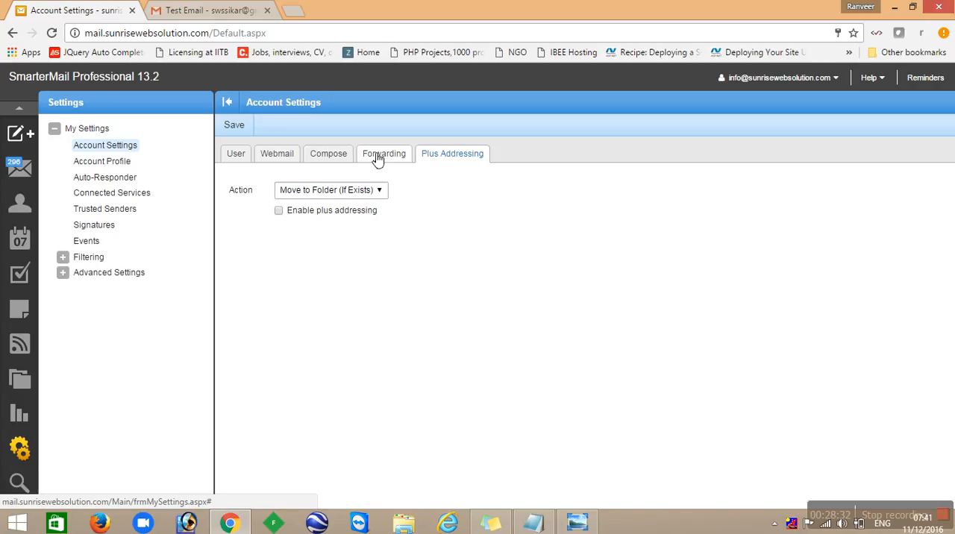
- Look through the Account Profile's personal, contact and work information fields without filling them in
click(120, 166)
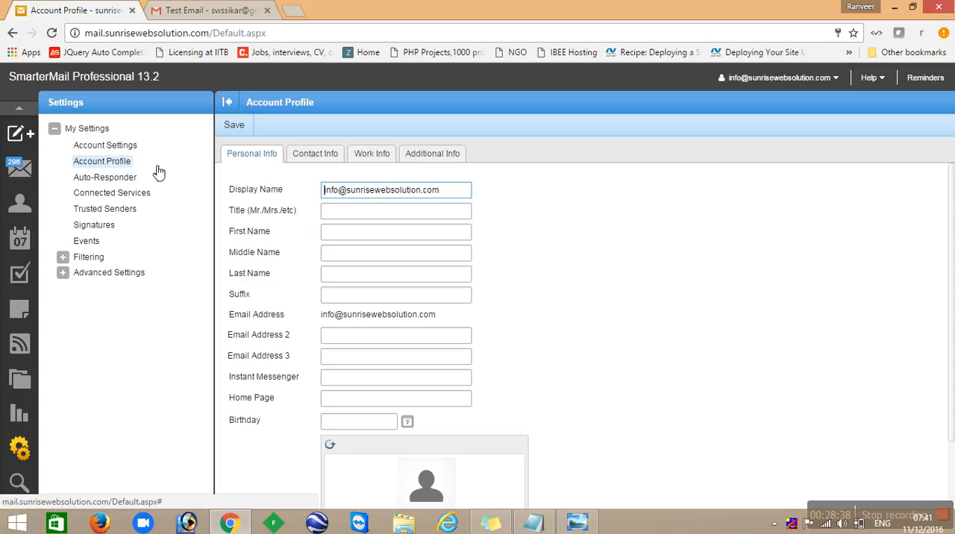
click(385, 215)
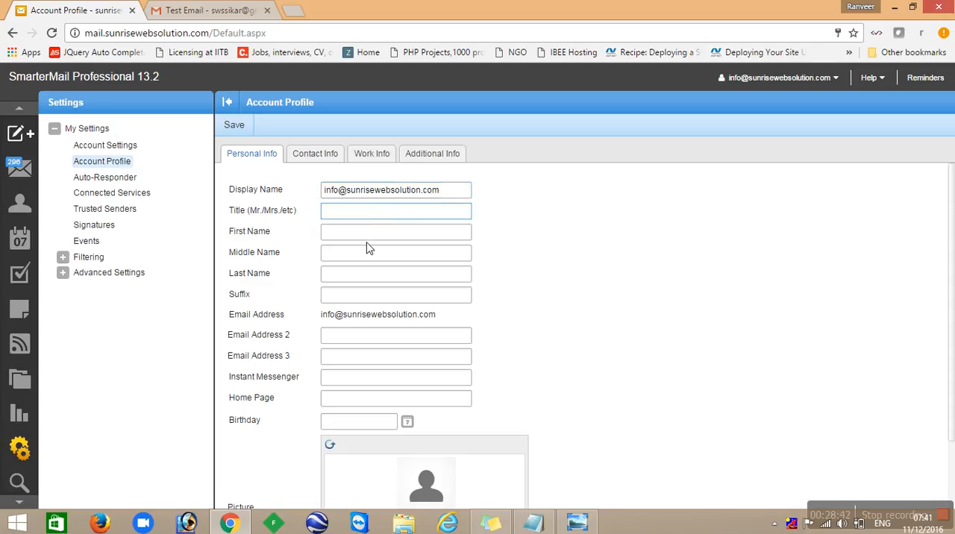
click(375, 233)
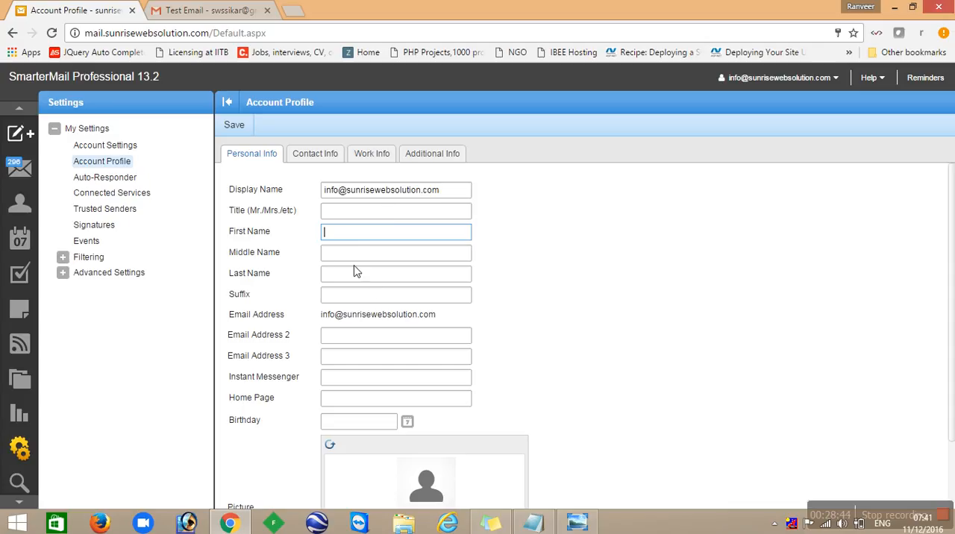
key(Tab)
scroll(366, 342, down, 2)
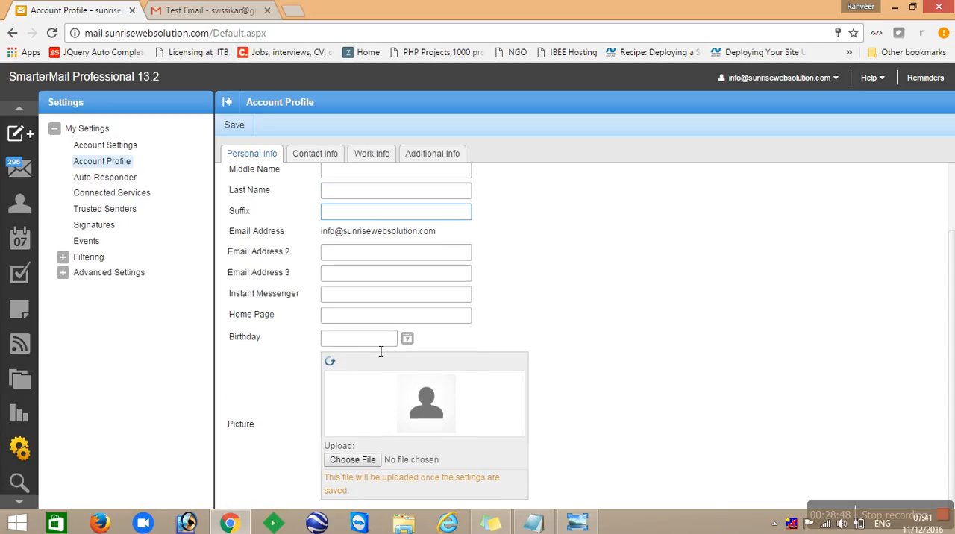
click(317, 155)
click(381, 154)
- Glance at the Connected Services settings and enable the auto-responder in the Auto-Responder options
click(116, 182)
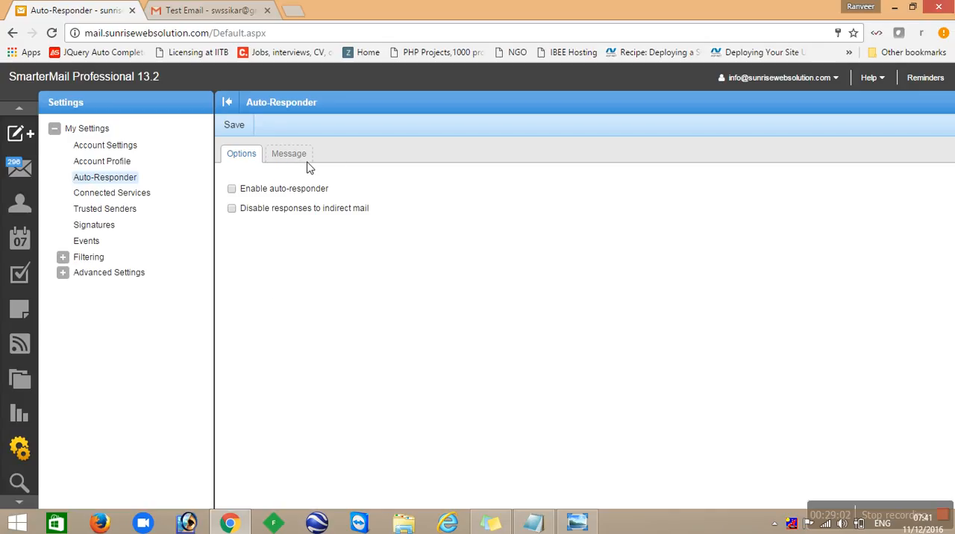
click(134, 193)
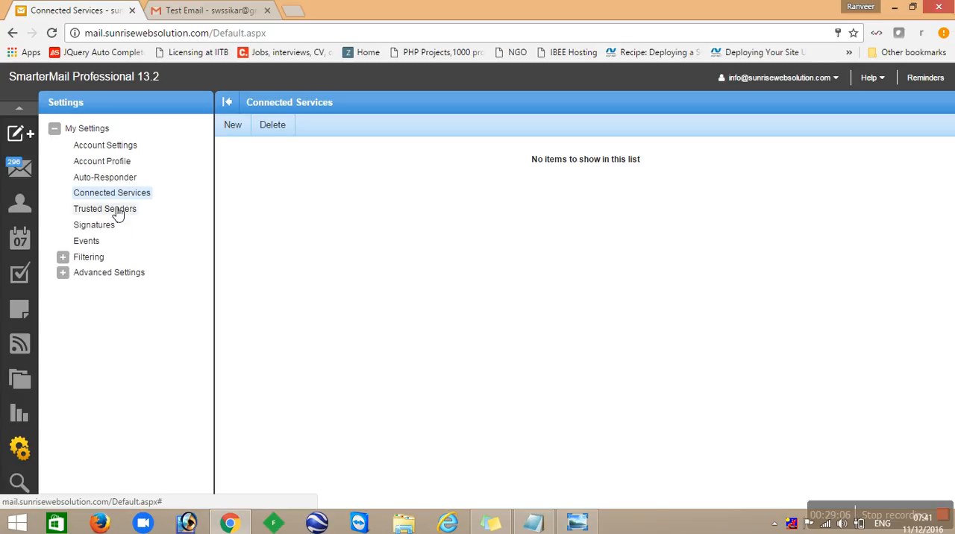
click(117, 179)
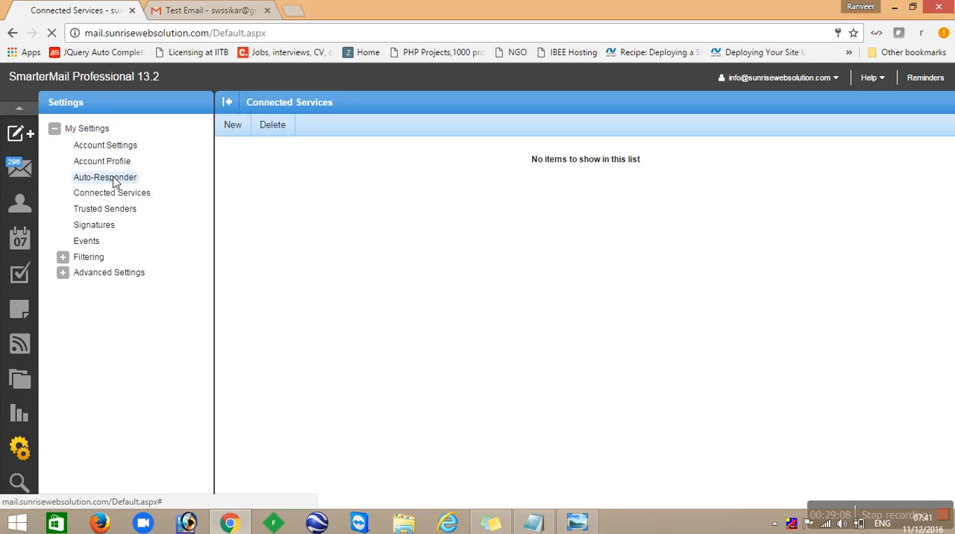
click(231, 188)
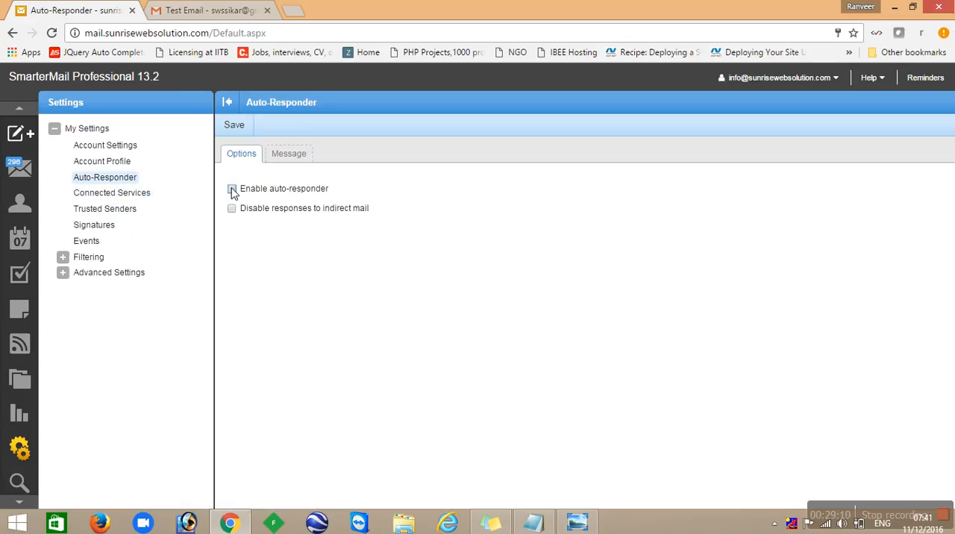
click(293, 157)
click(242, 158)
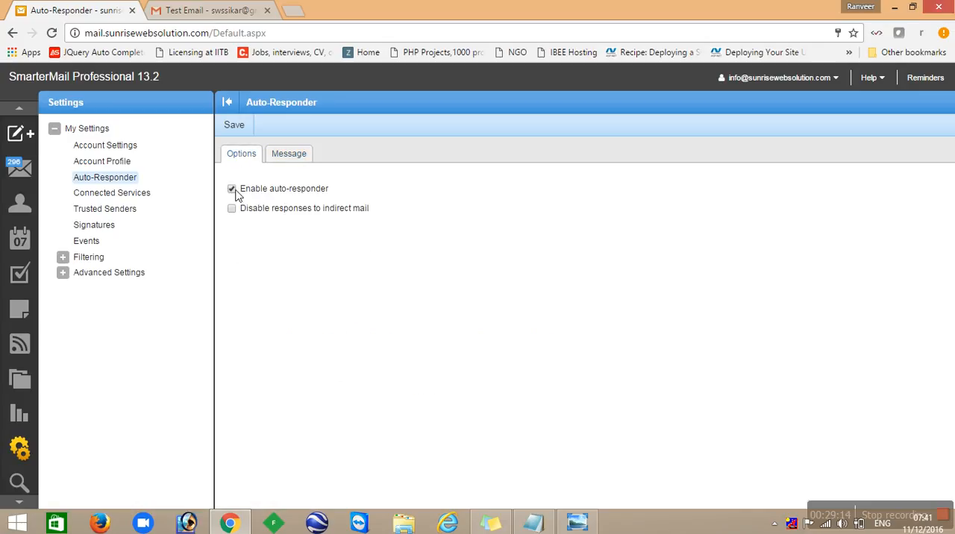
- Review the auto-responder message's subject, compose format, start and end dates, and full reply text
click(293, 157)
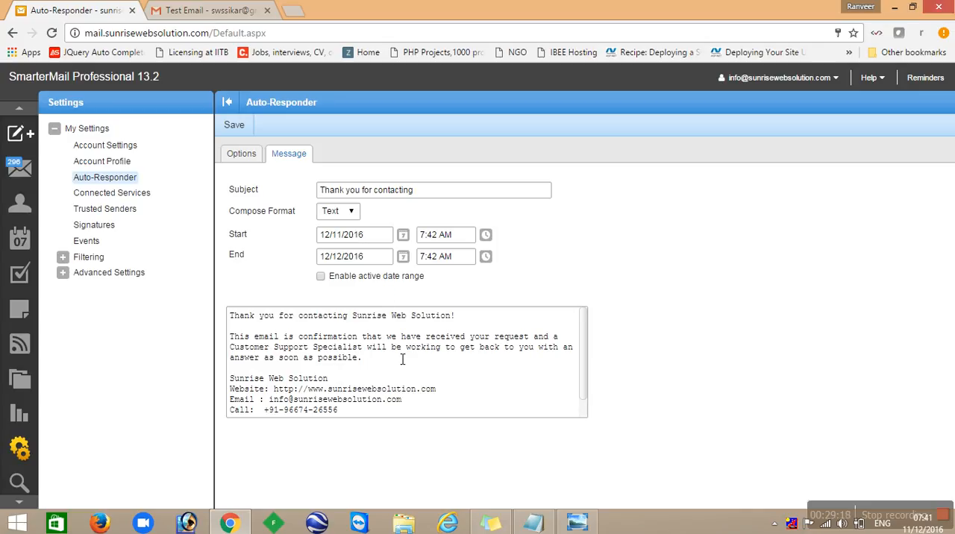
scroll(537, 362, down, 1)
scroll(551, 369, up, 1)
scroll(551, 368, down, 1)
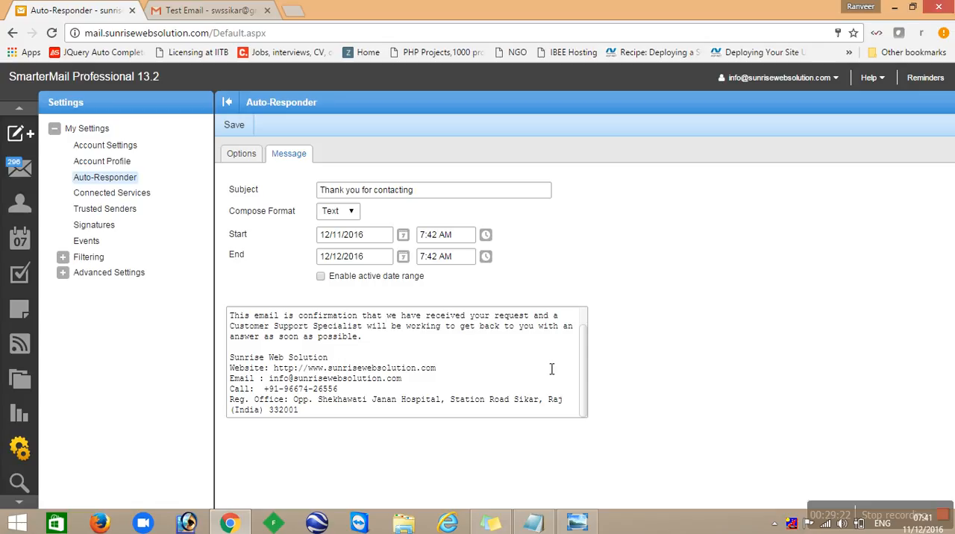
scroll(551, 368, up, 1)
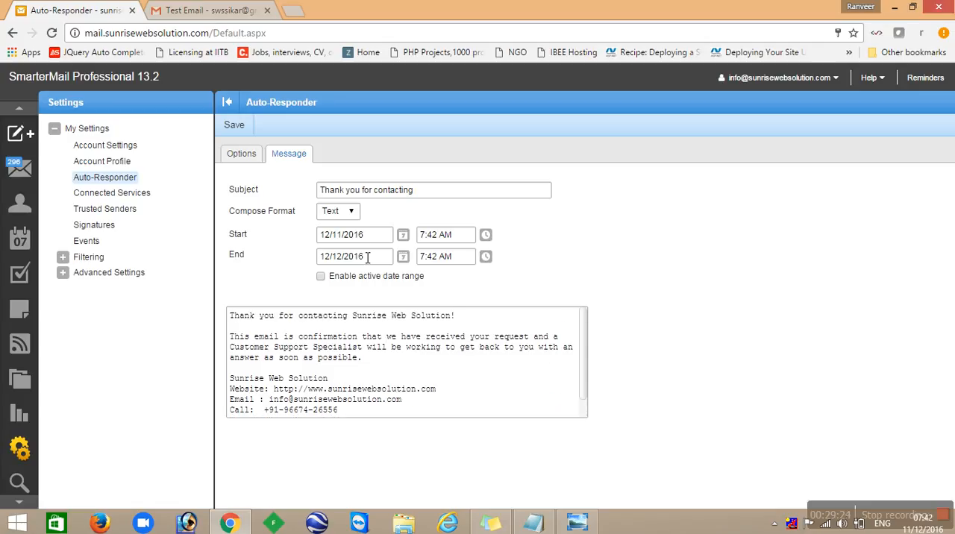
double_click(391, 244)
click(391, 244)
- Save the auto-responder settings and view the reply message again
click(250, 158)
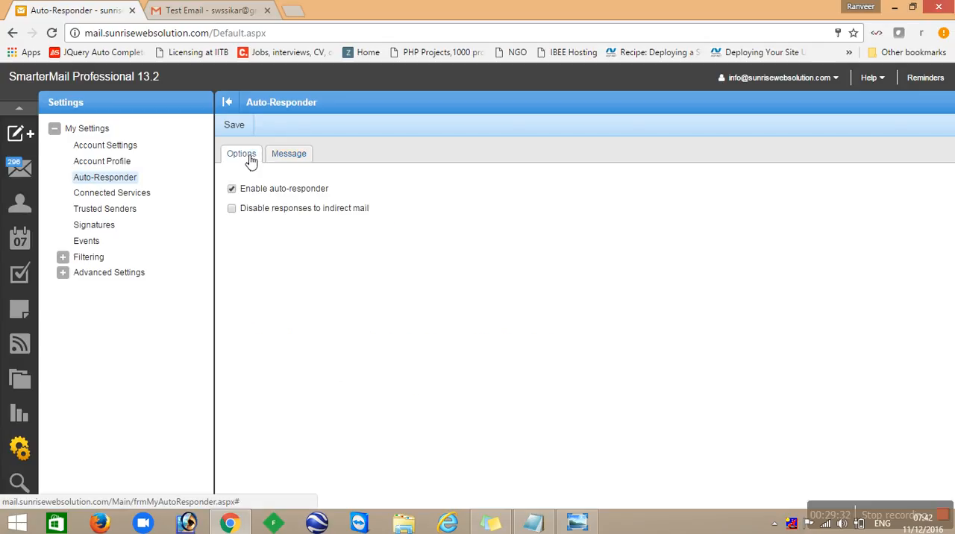
click(239, 128)
click(301, 154)
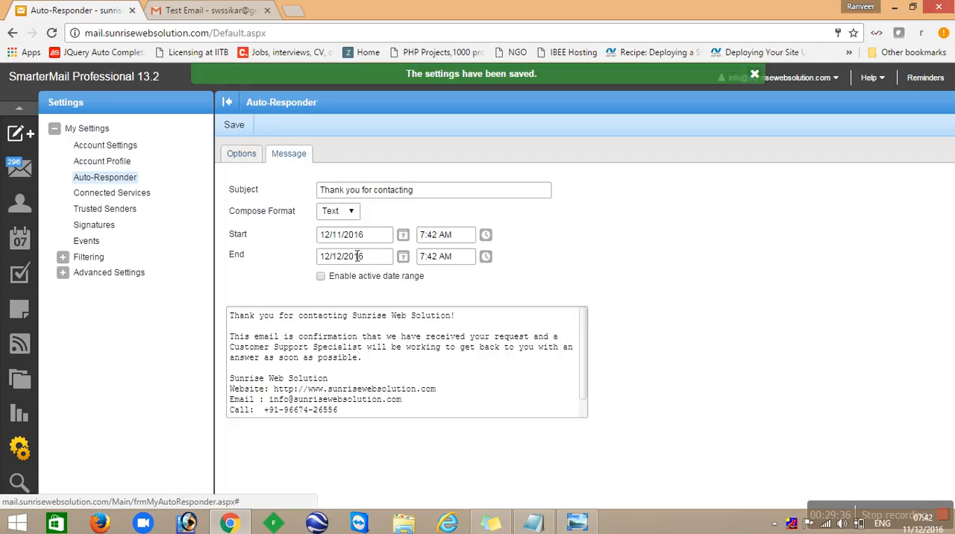
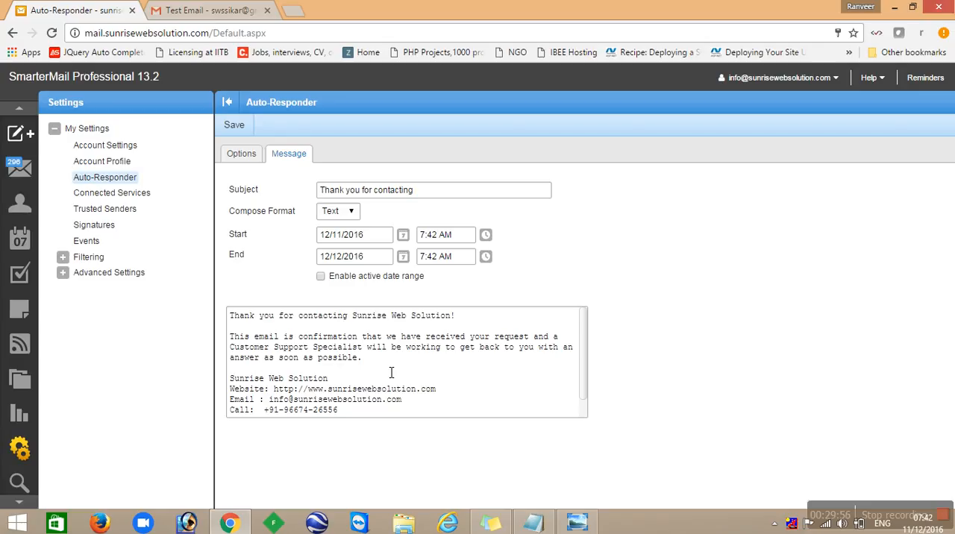
- Read the auto-responder's reply text through to its end and check the auto-responder options
text(Reg. Office: Opp. Shekhawati Janan Hospital, Station Road Sikar, Raj (India) 332001)
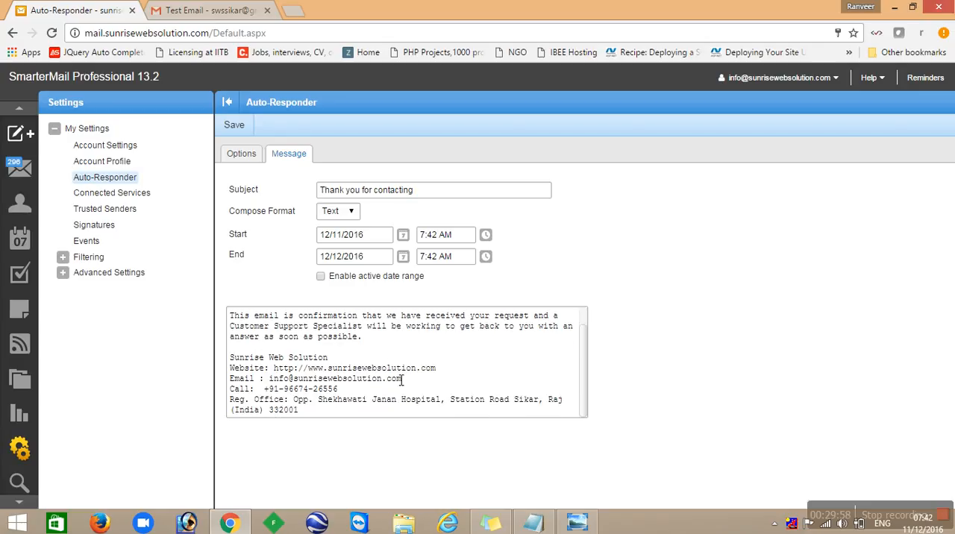
scroll(382, 389, up, 1)
scroll(359, 400, down, 1)
click(247, 159)
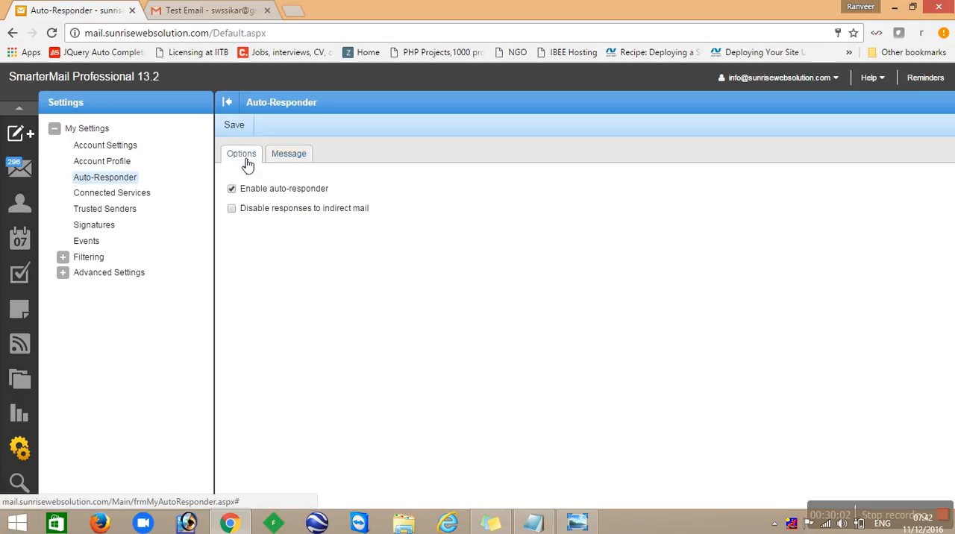
- Look through the Connected Services and Trusted Senders settings, and view the signature mappings and the list of saved signatures
click(117, 195)
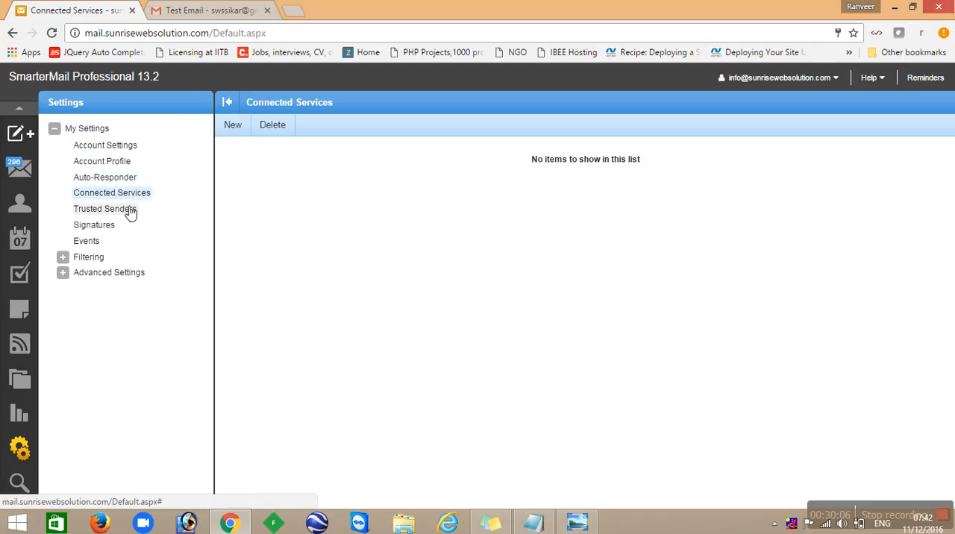
click(124, 212)
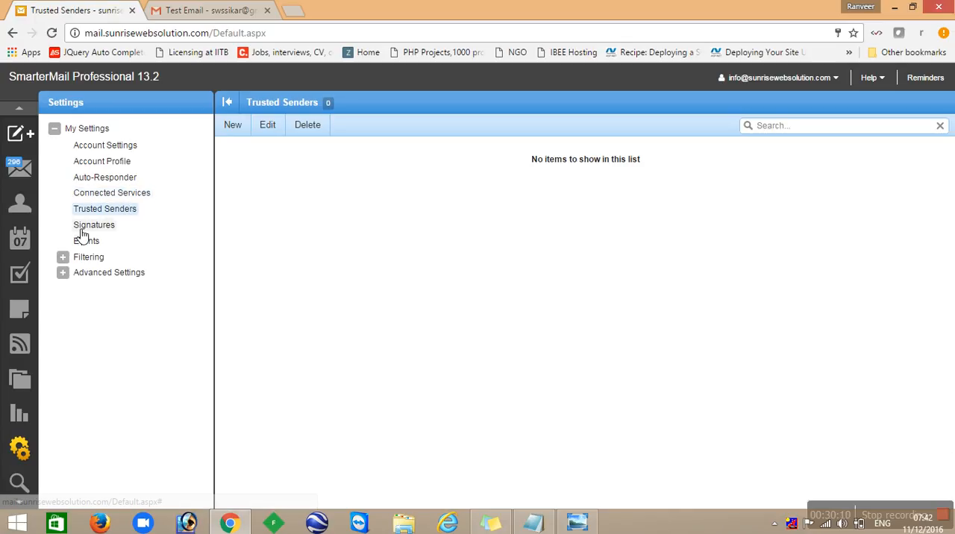
click(94, 230)
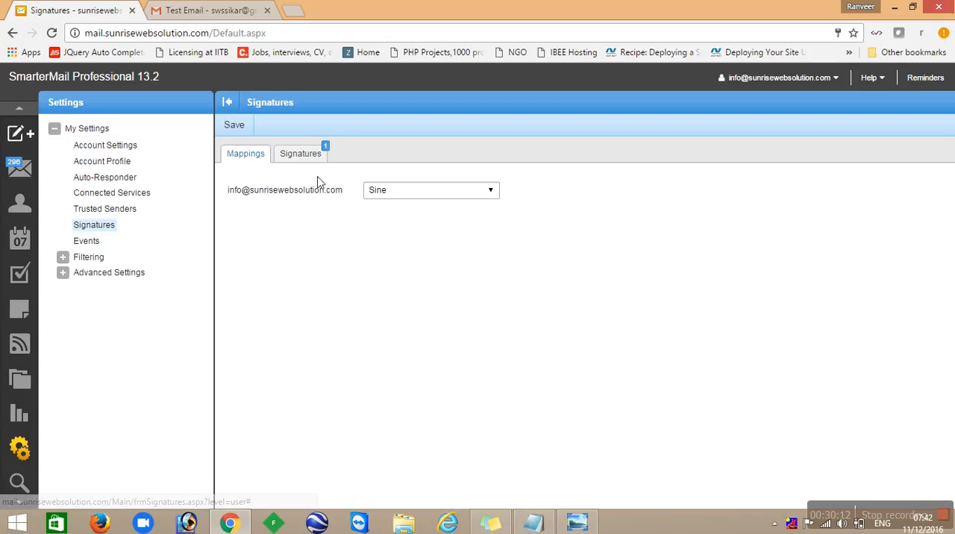
click(302, 156)
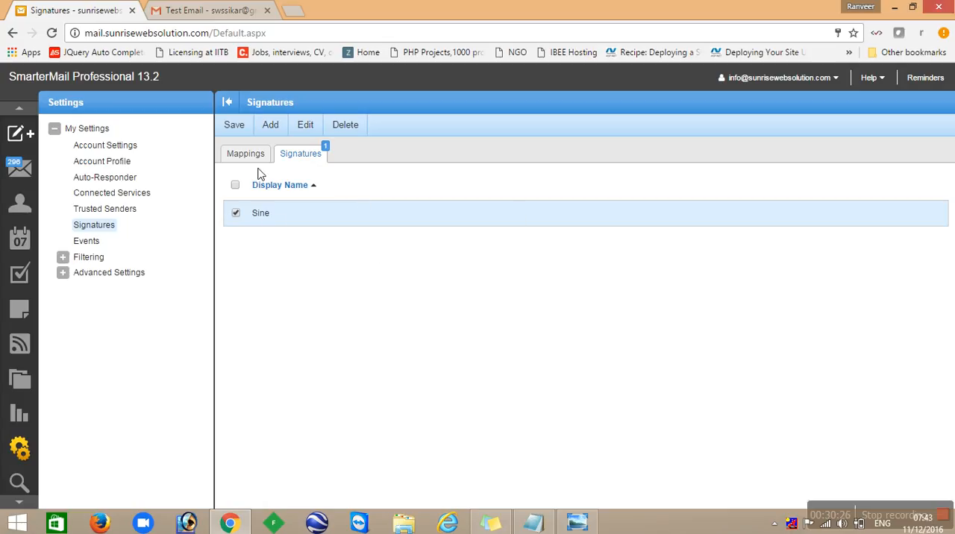
- Open a blank new message to view the default signature block in its body, and close it unsent
mouse_move(24, 133)
click(61, 134)
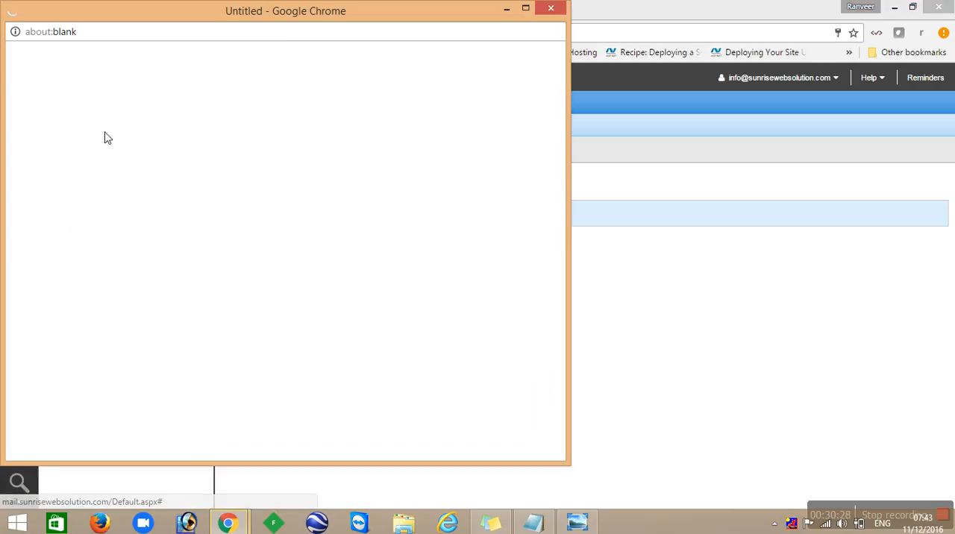
drag(26, 285, 405, 356)
click(417, 357)
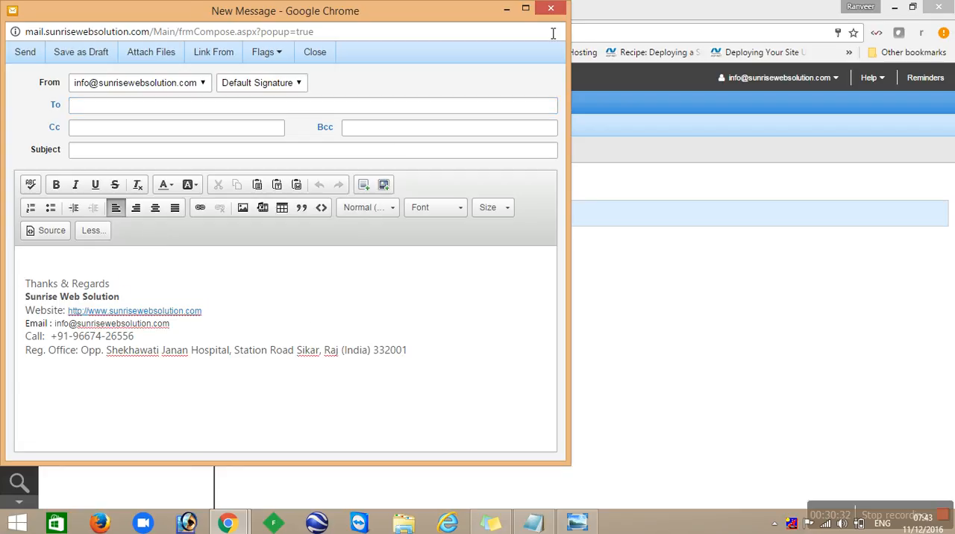
click(550, 10)
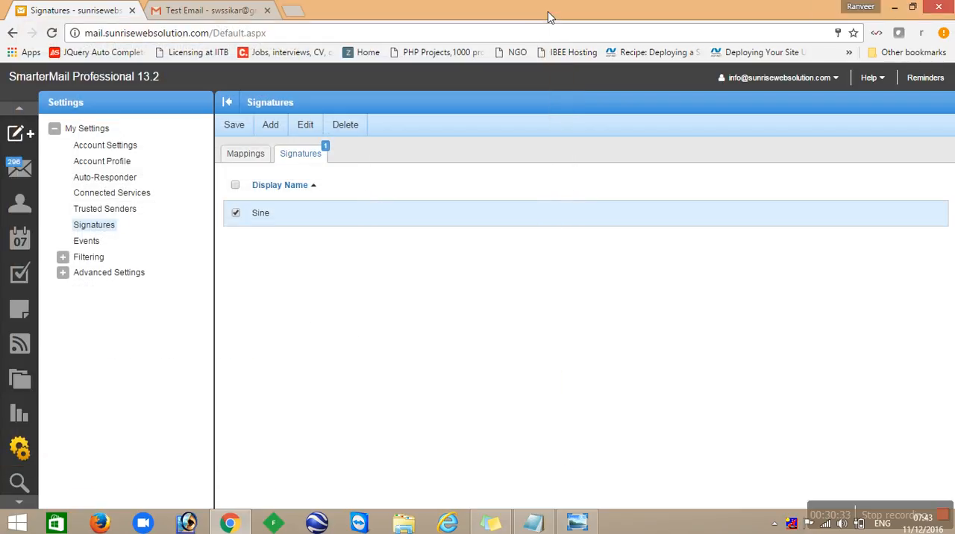
- Check the signature mappings and view the empty form for adding a signature, closing it without saving
click(248, 161)
click(284, 156)
click(276, 125)
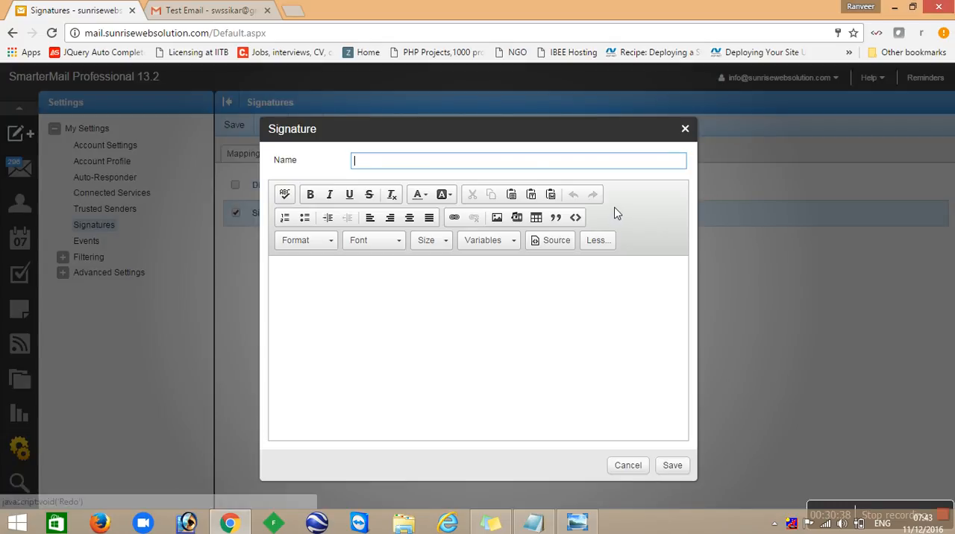
click(503, 310)
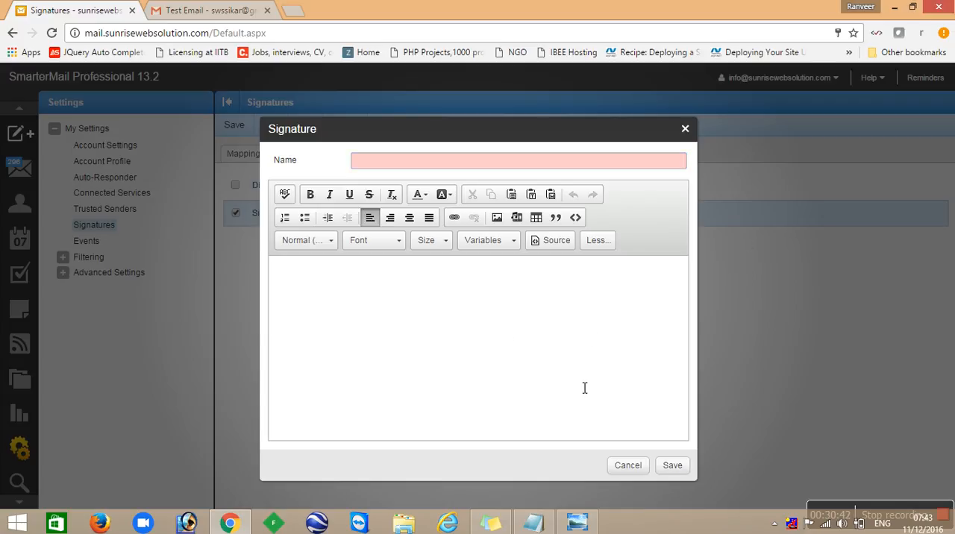
click(685, 129)
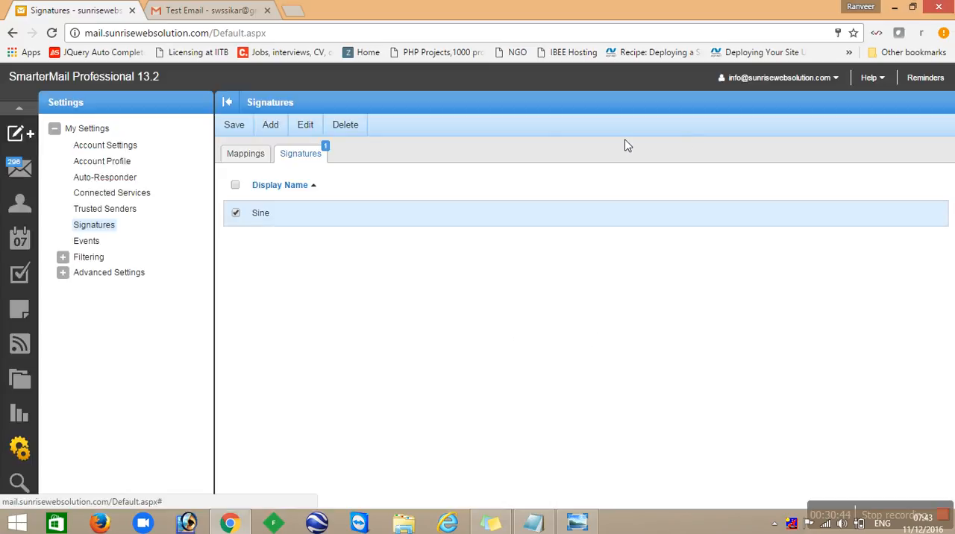
- Look through the Events settings, the Content Filtering rules and the entries under Advanced Settings
click(96, 244)
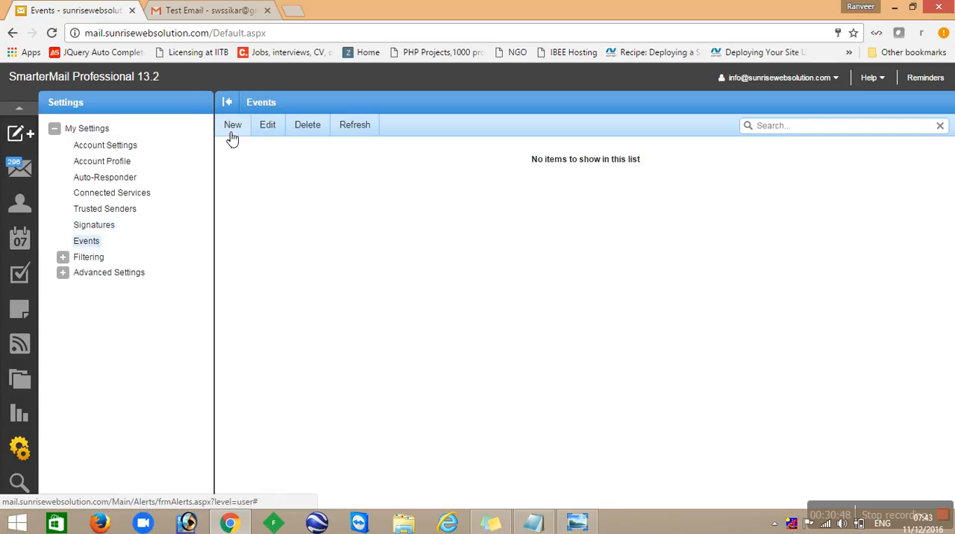
click(63, 257)
click(141, 276)
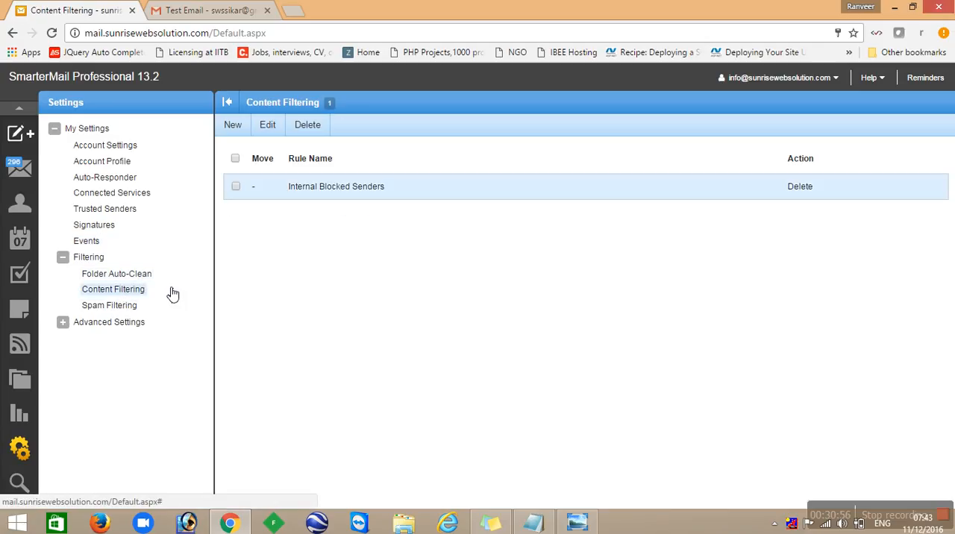
click(66, 324)
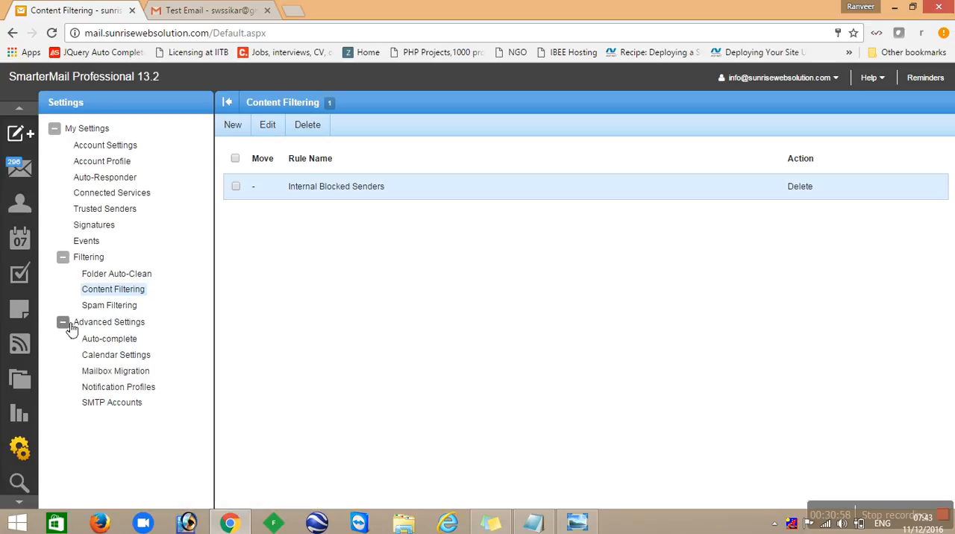
- View the Search Everywhere page with its email, contacts and appointments result categories
click(19, 481)
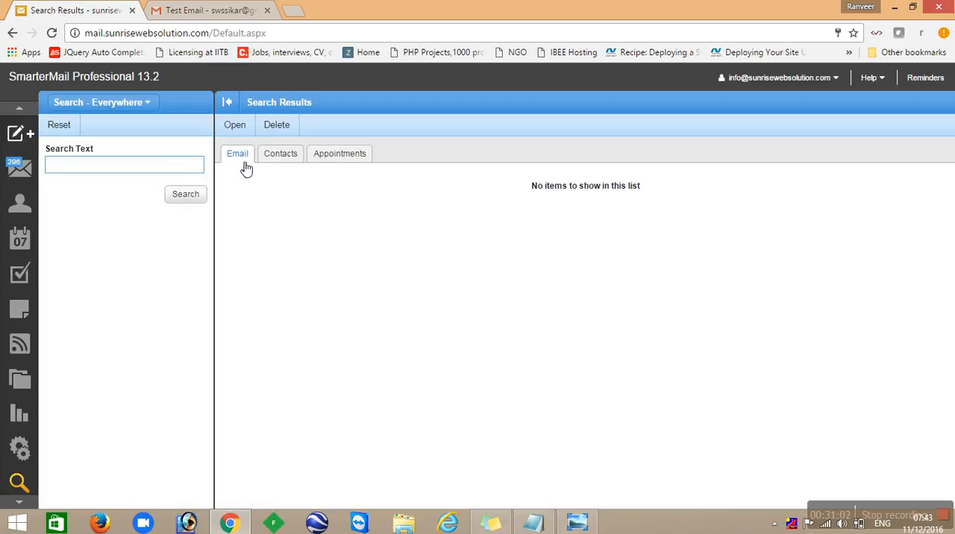
click(296, 159)
click(324, 160)
click(127, 172)
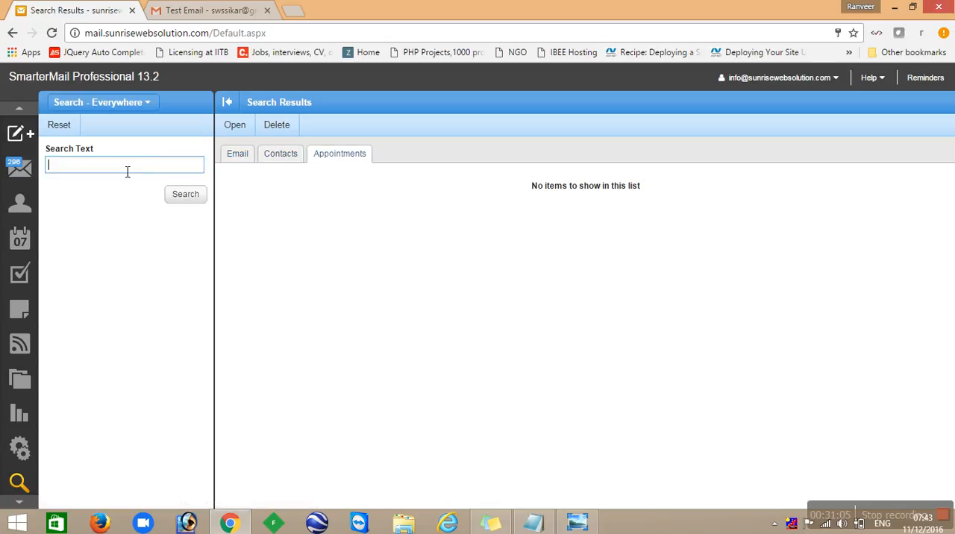
click(127, 104)
- Show the blank new message window again and go back to the Sent Items mail view
mouse_move(29, 134)
click(73, 134)
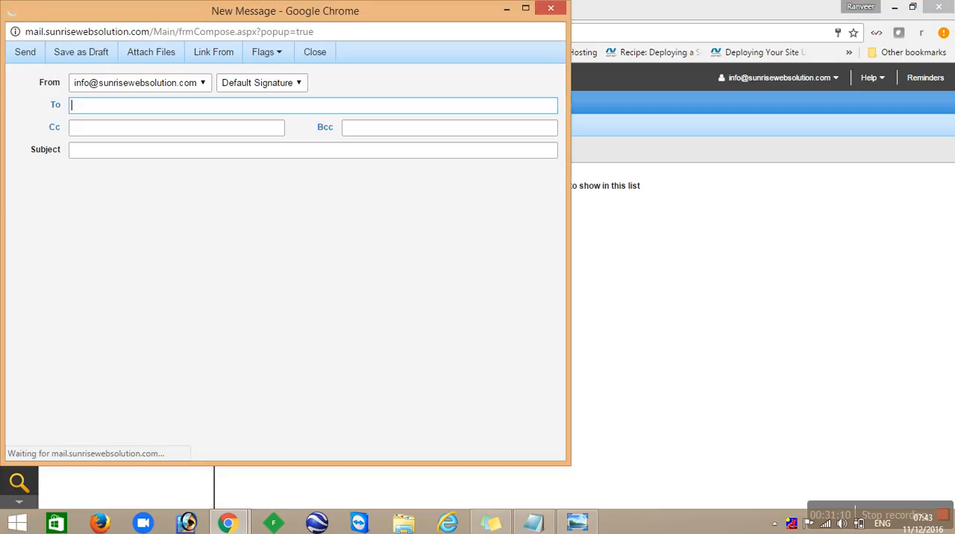
click(20, 166)
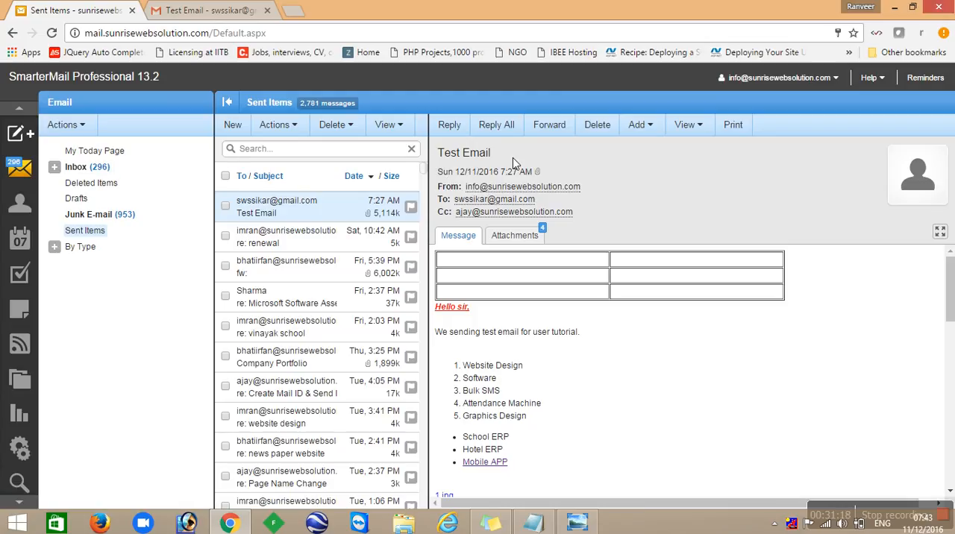
- View a reply draft and a forward draft of the sent Test Email, closing each without sending
click(468, 129)
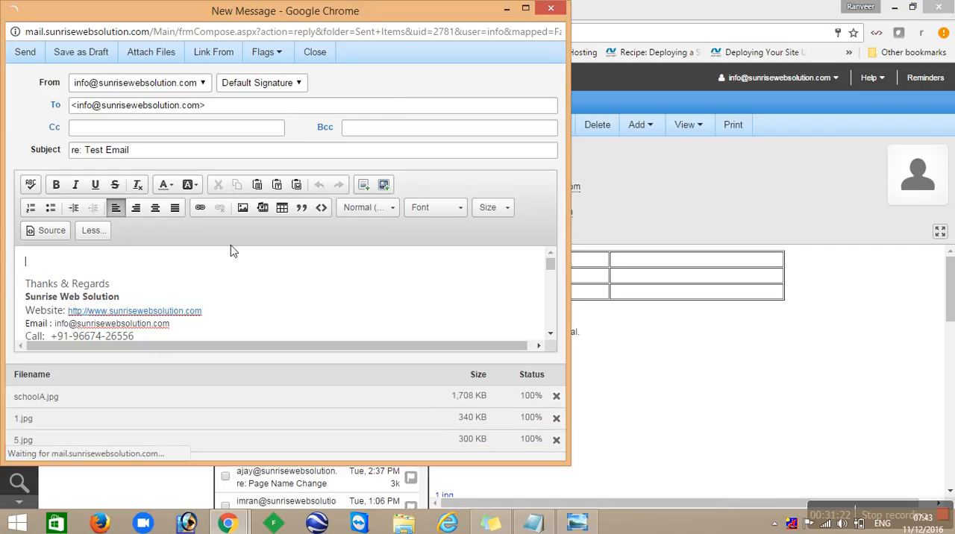
click(551, 11)
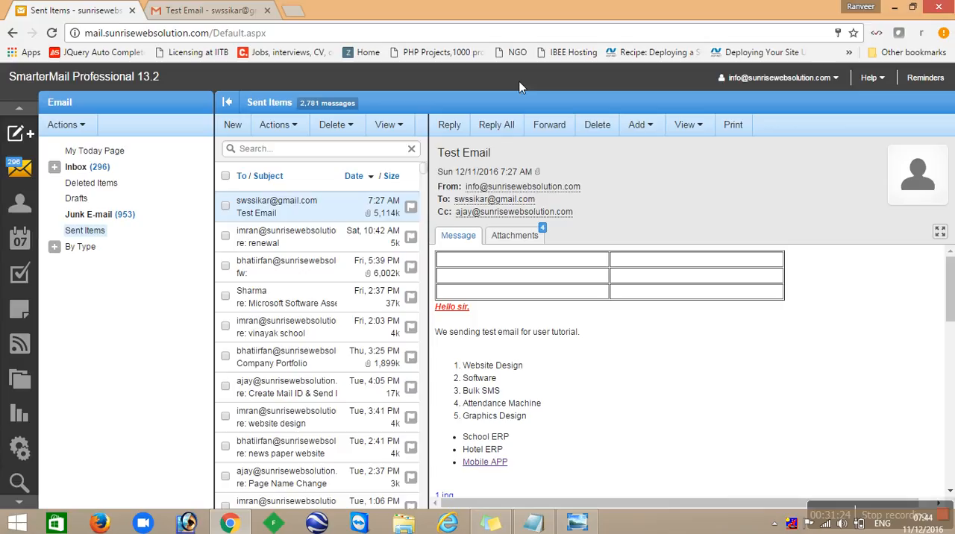
click(556, 127)
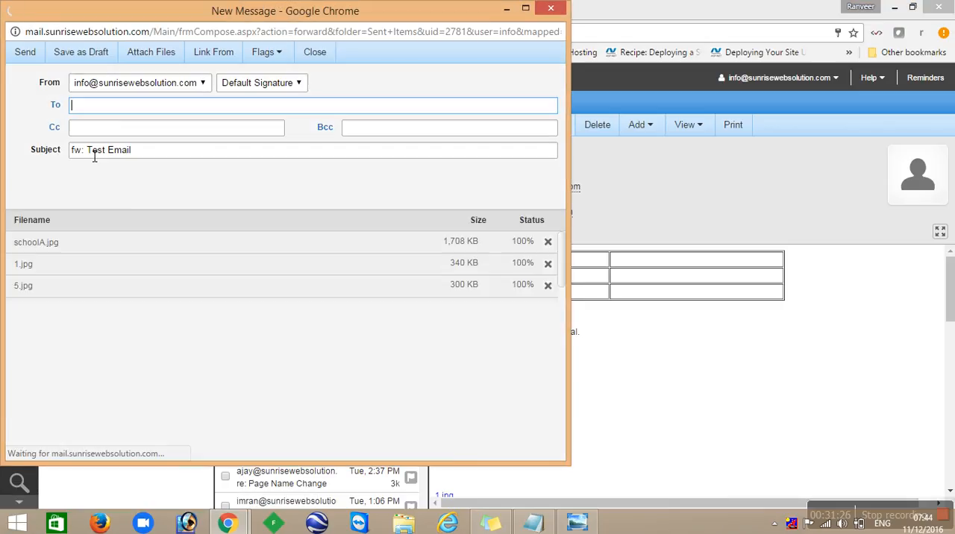
click(551, 9)
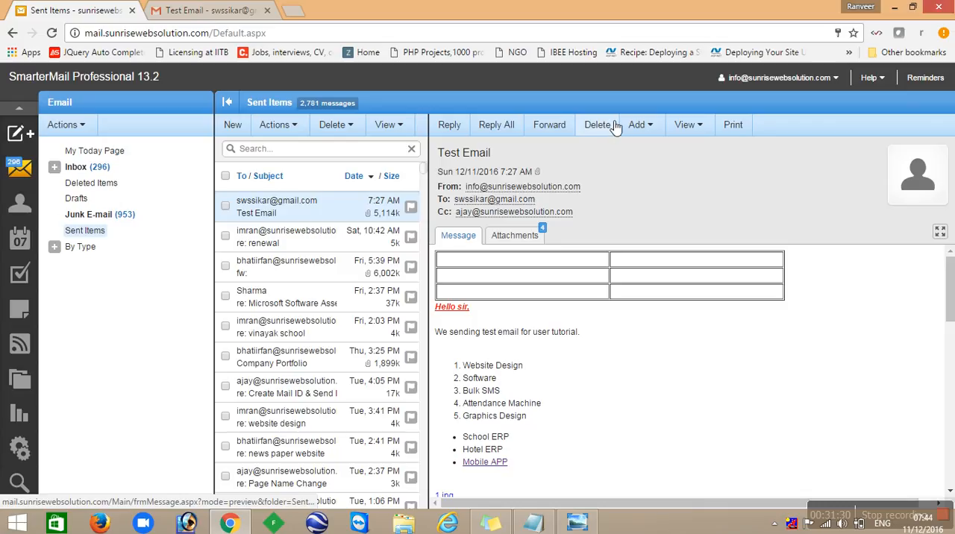
- Check the Test Email's display format options, and save a new task with the subject "hello" linked to that email
click(639, 127)
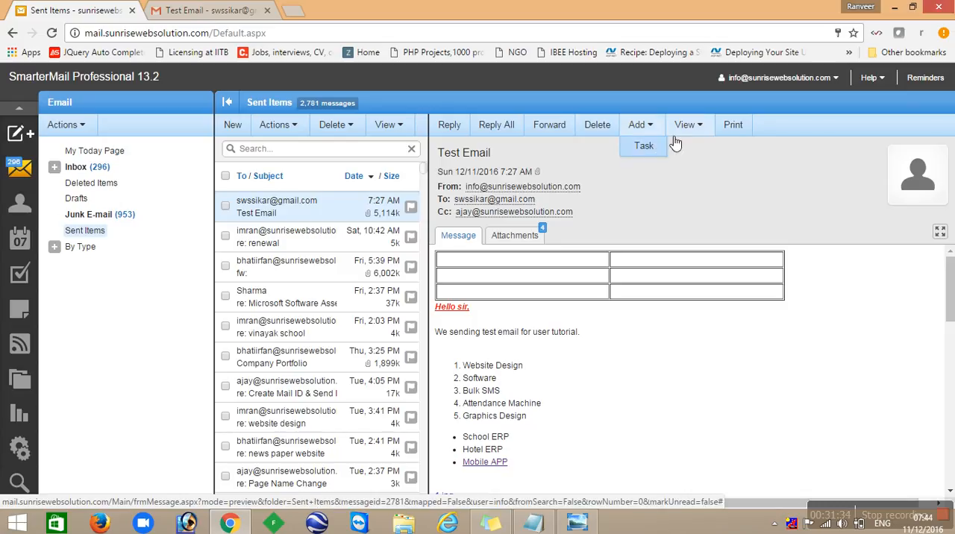
click(696, 128)
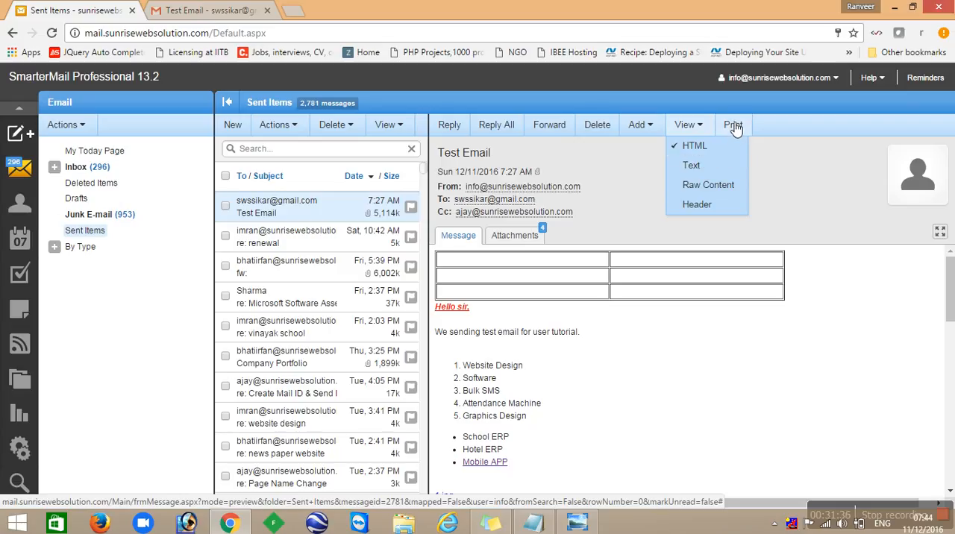
click(639, 134)
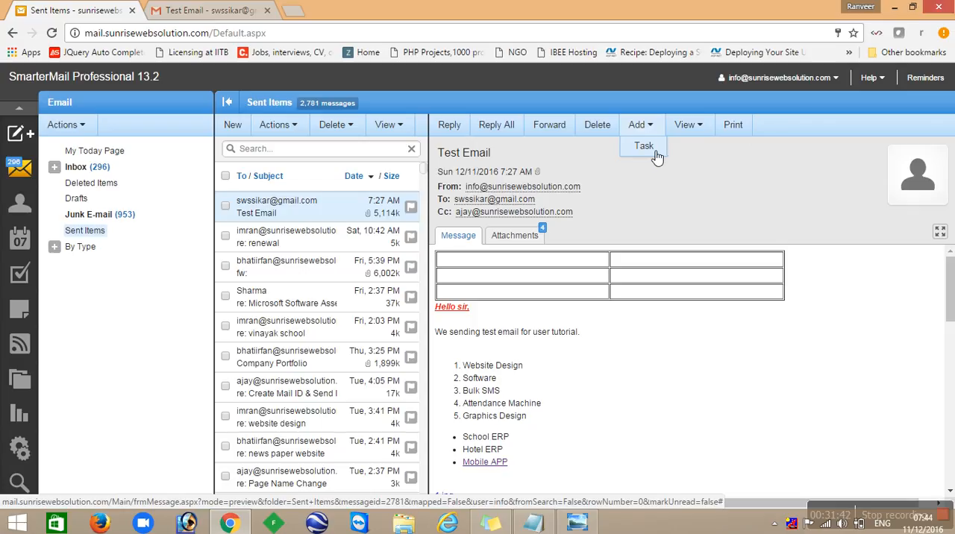
click(644, 146)
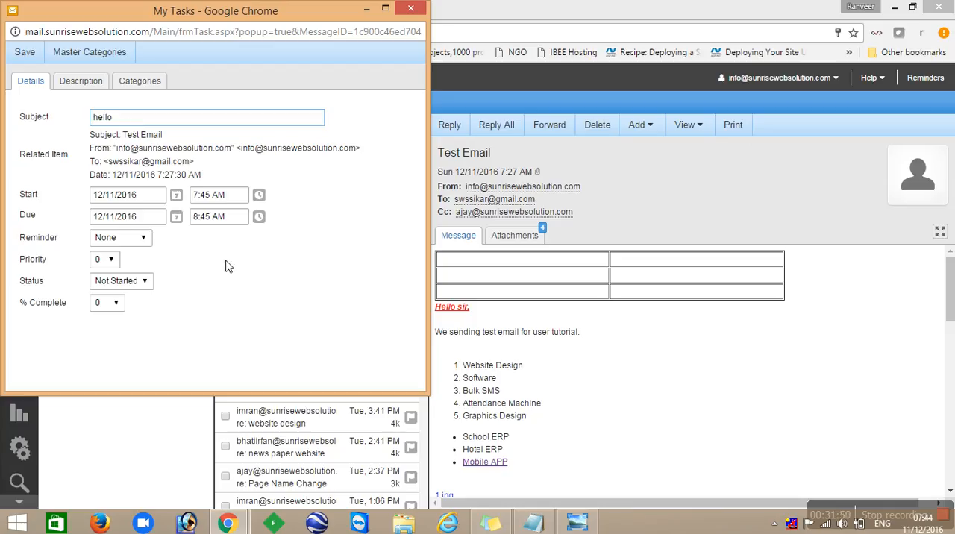
click(24, 52)
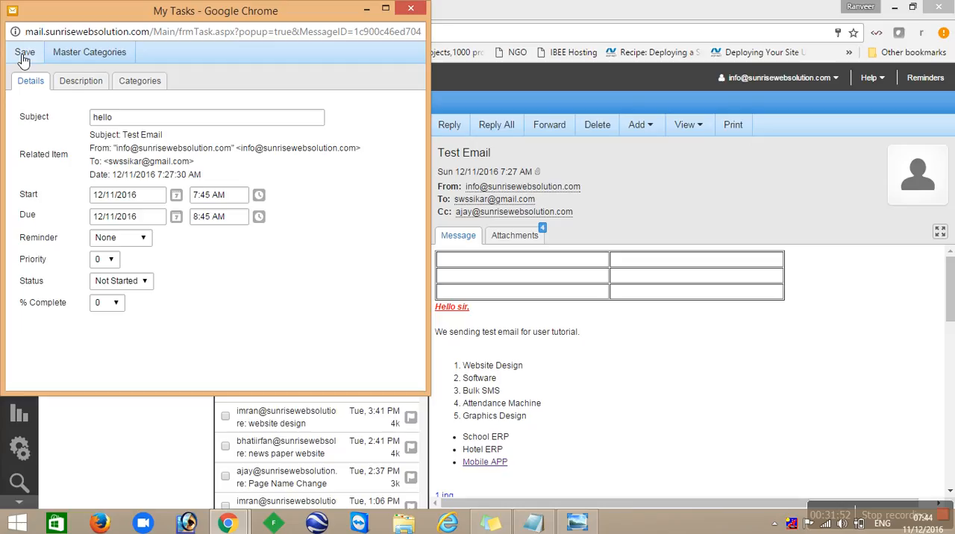